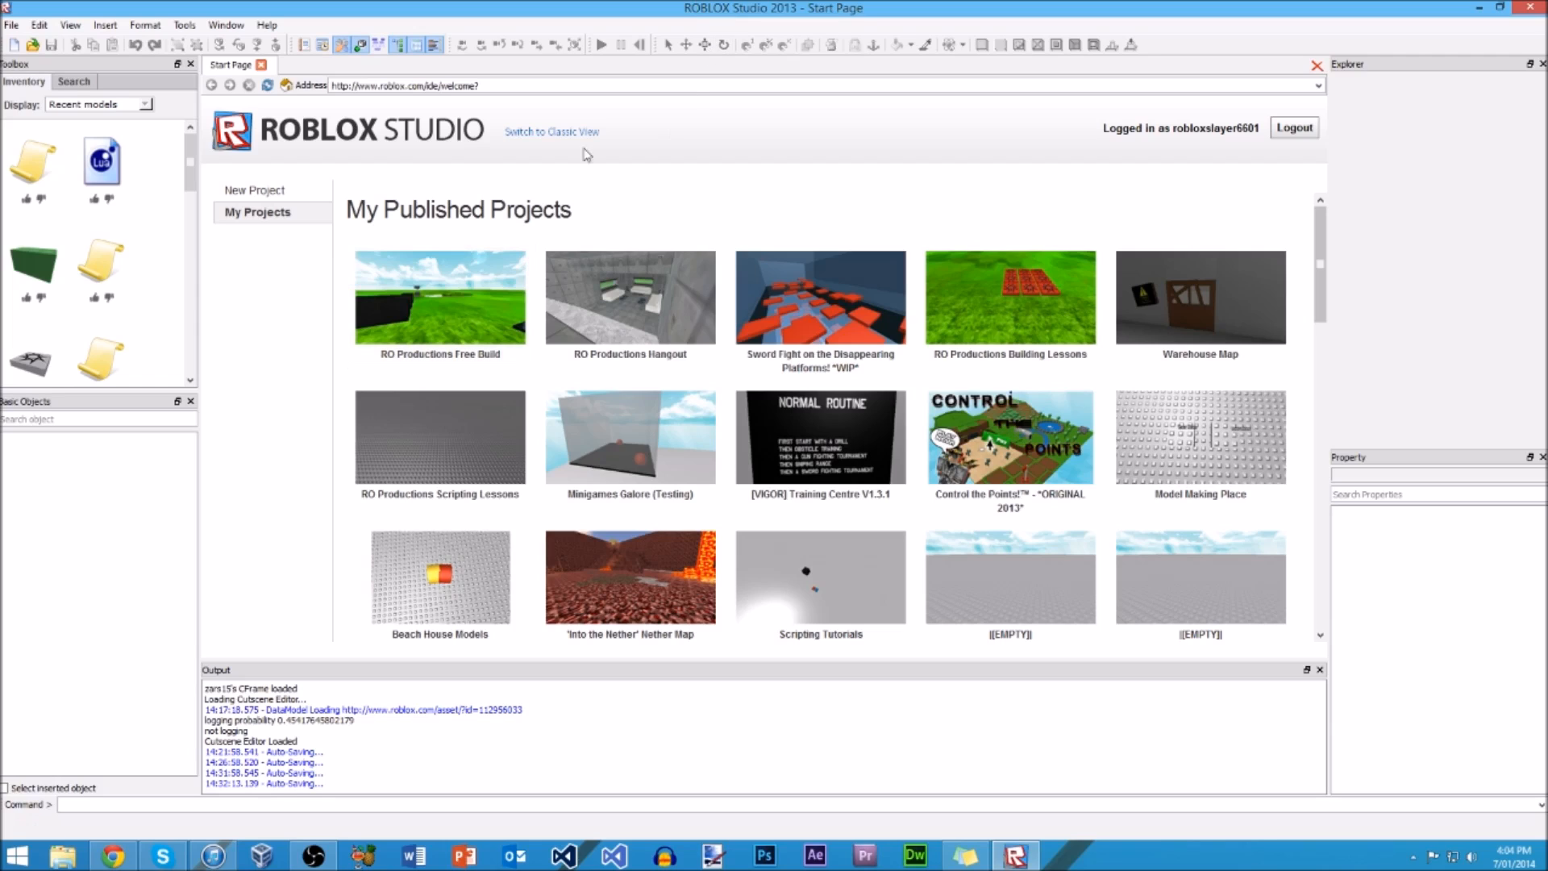
Step: Minimize the studio window to the desktop and search Windows everywhere for "ROBLOX Studio"
click(1475, 7)
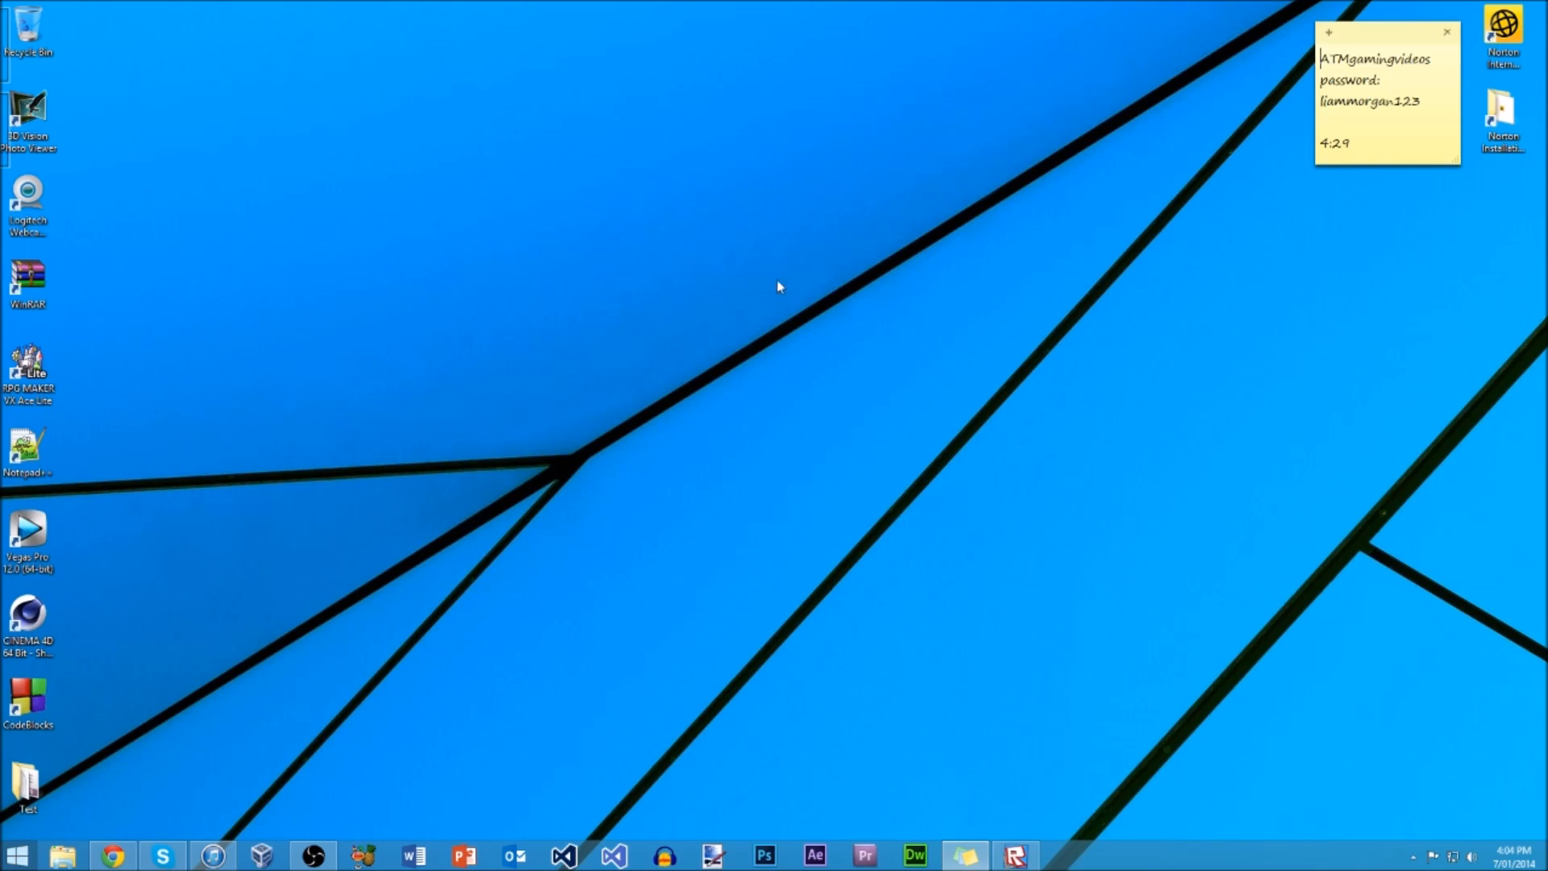
mouse_move(1544, 4)
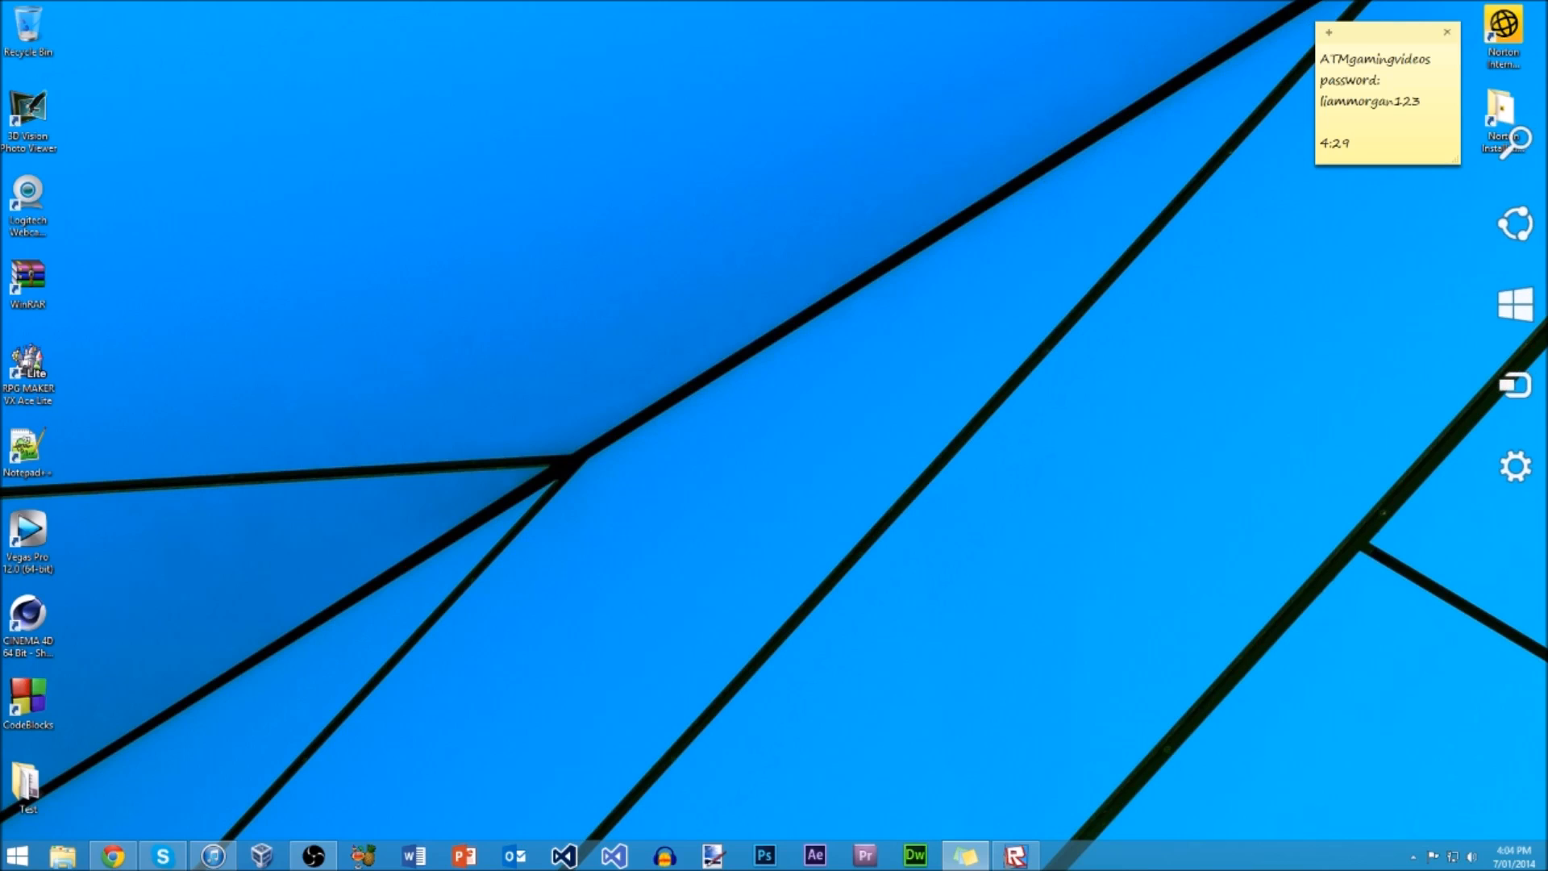
click(1516, 141)
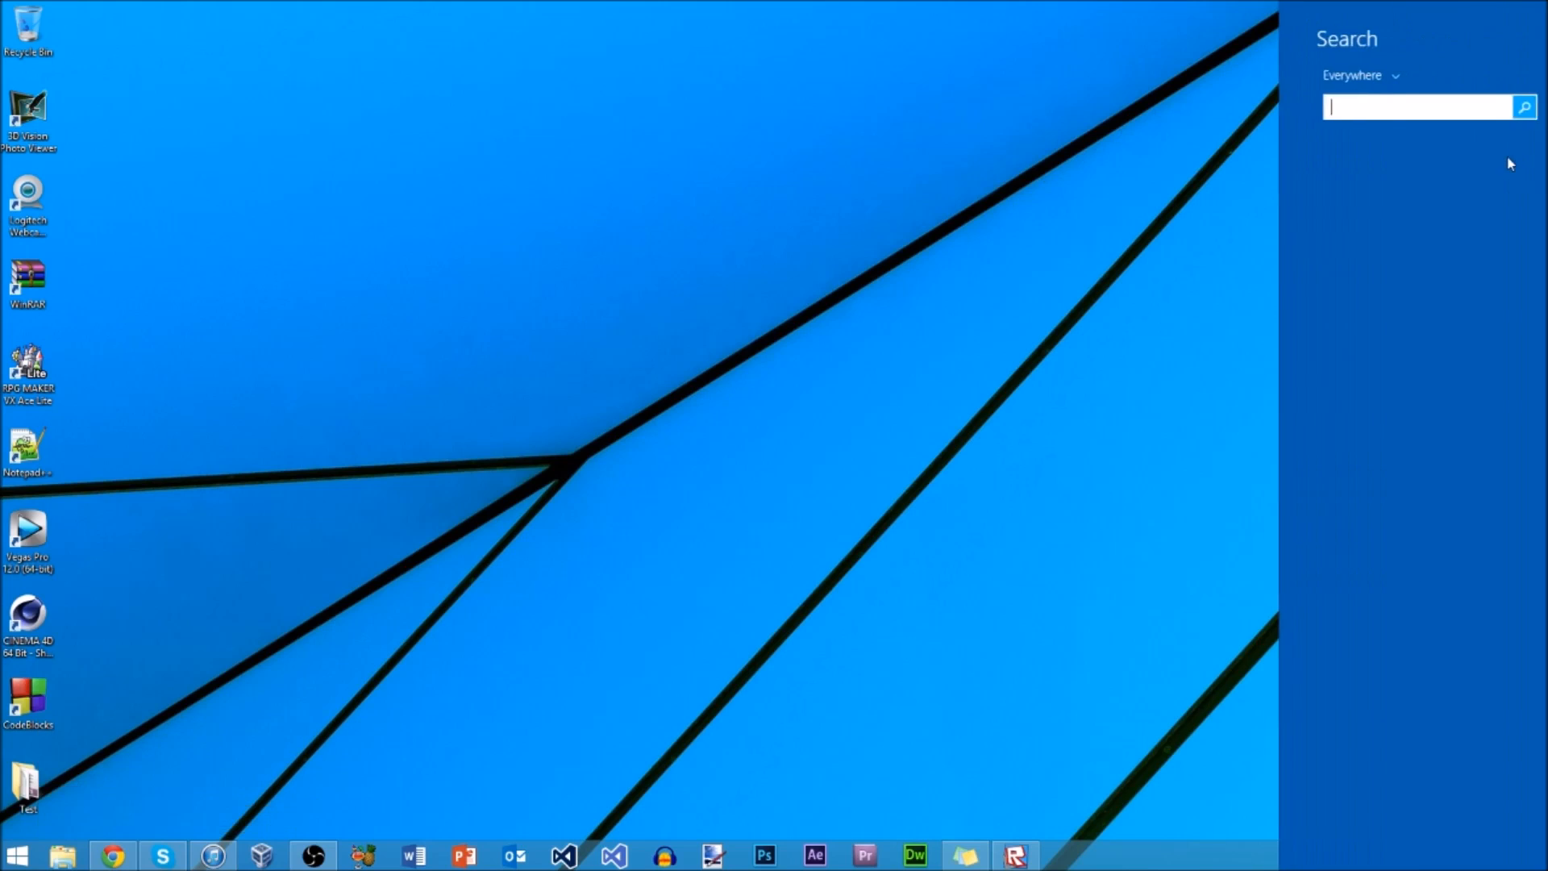
text(ROBLOX Studio 2013)
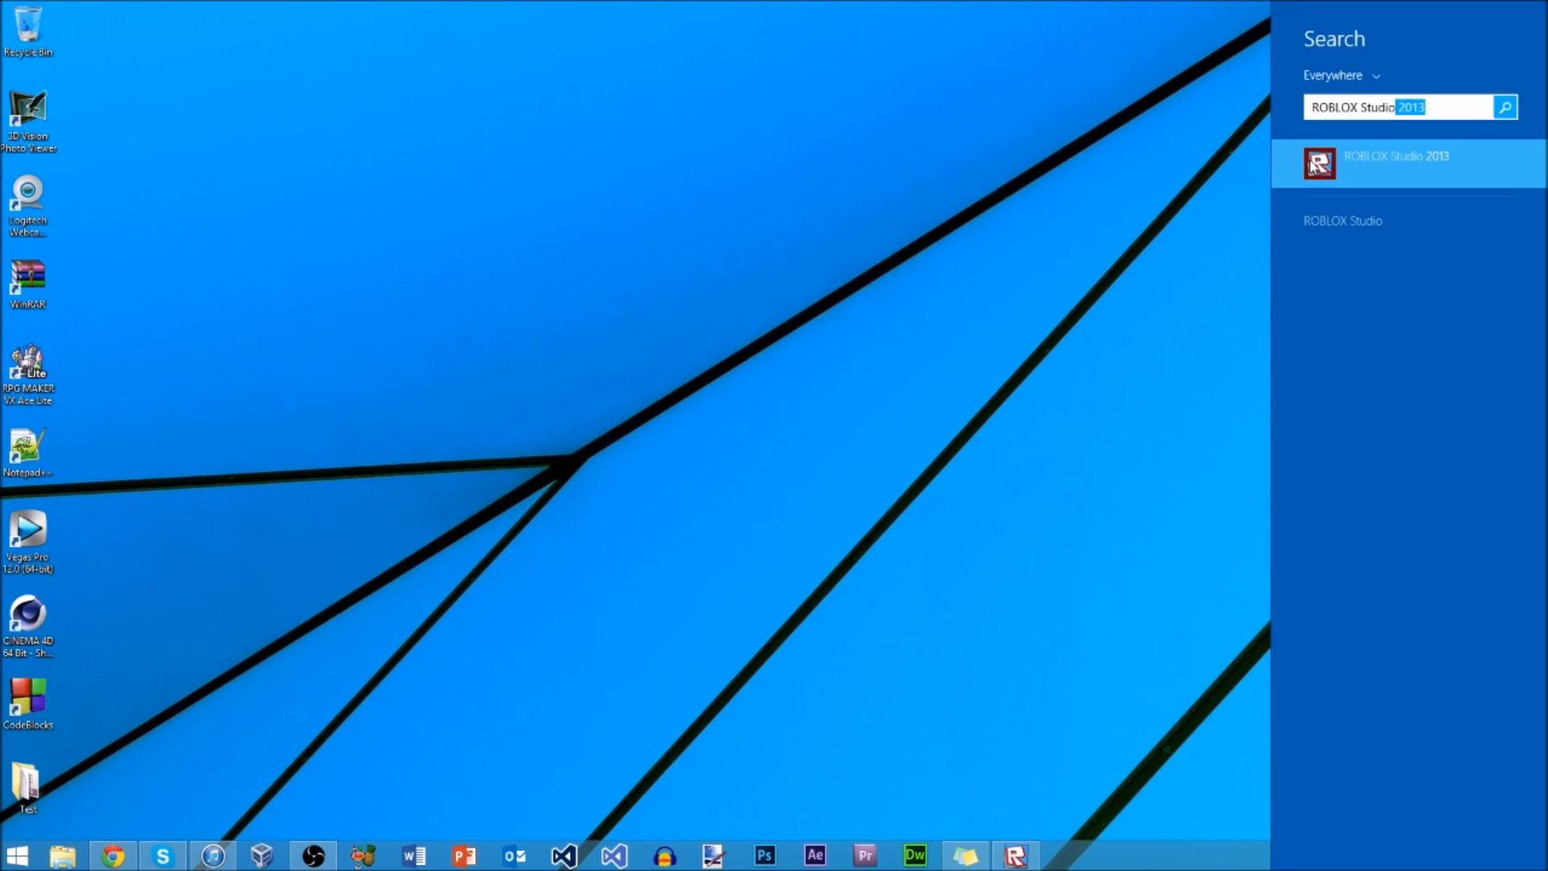
click(1315, 162)
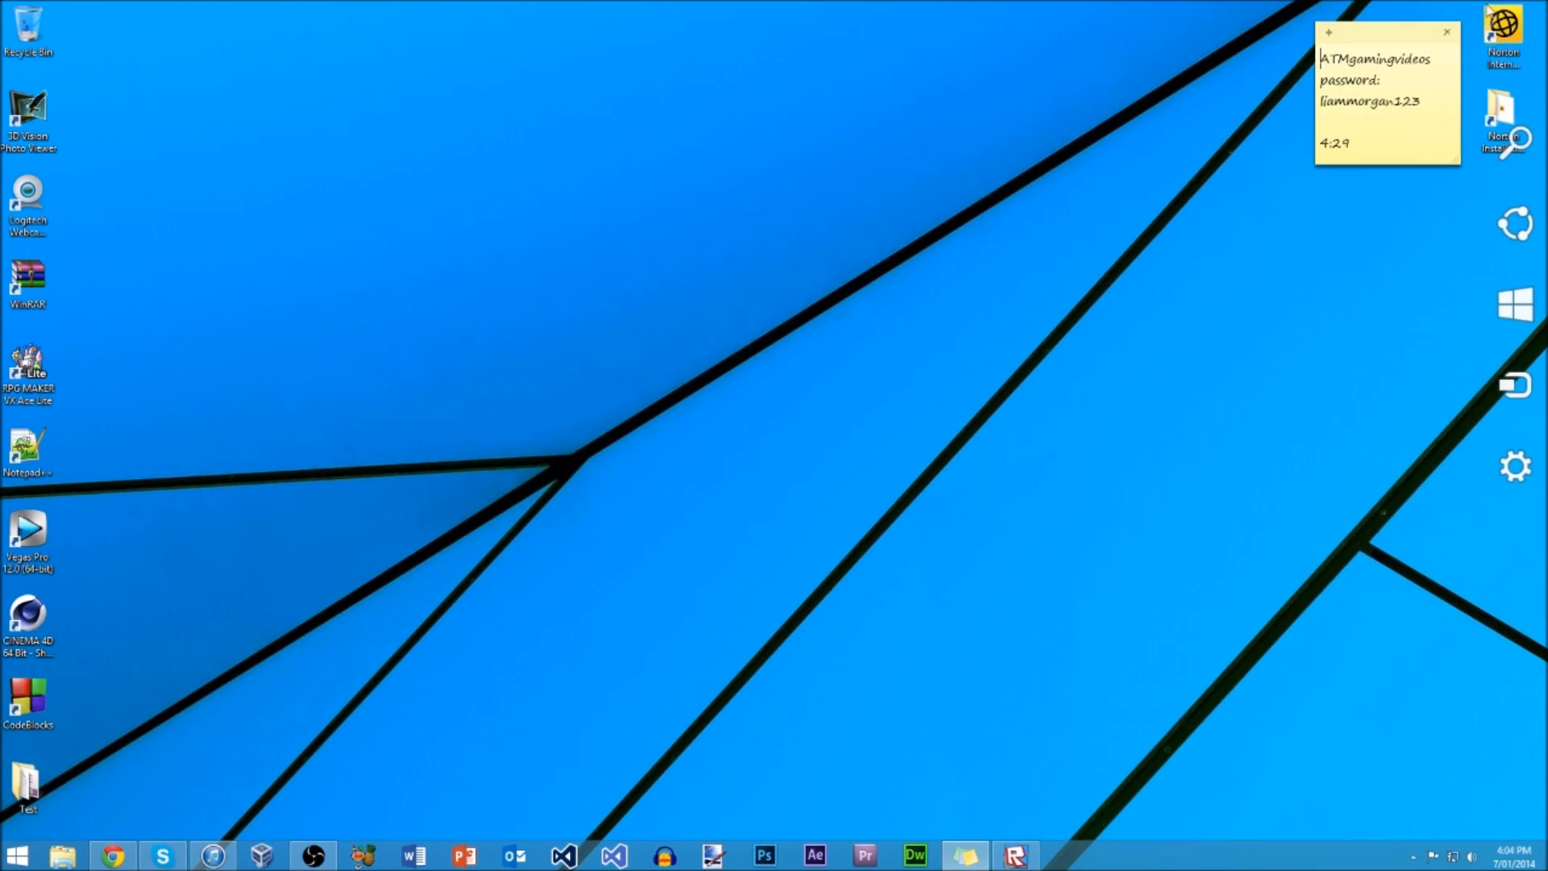
Step: Switch to ROBLOX Studio and open the published project RO Productions Scripting Lessons for editing
click(910, 463)
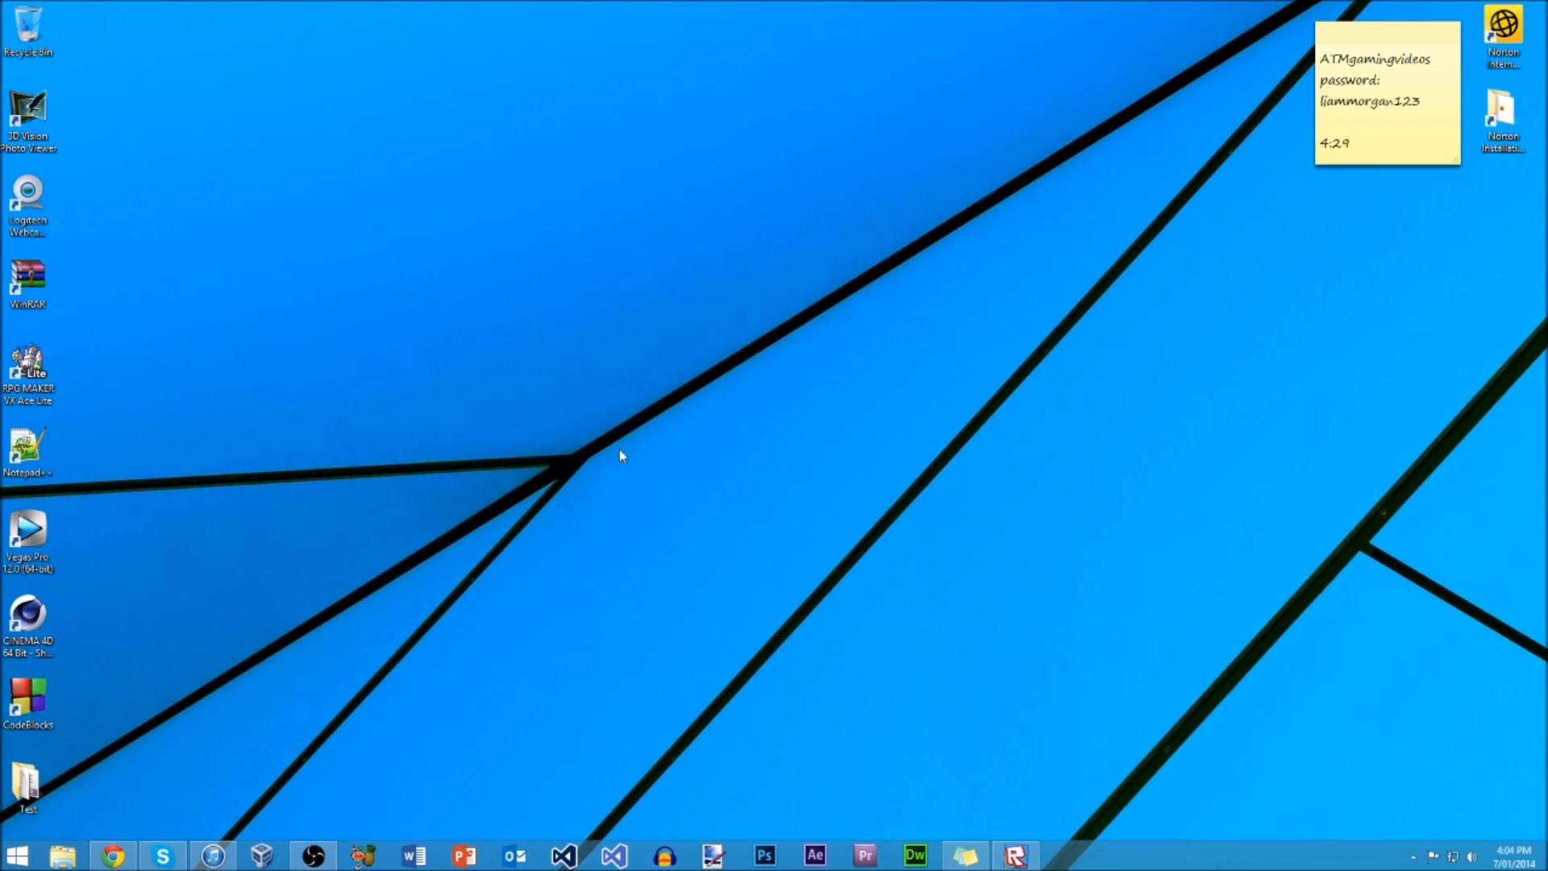
click(1008, 854)
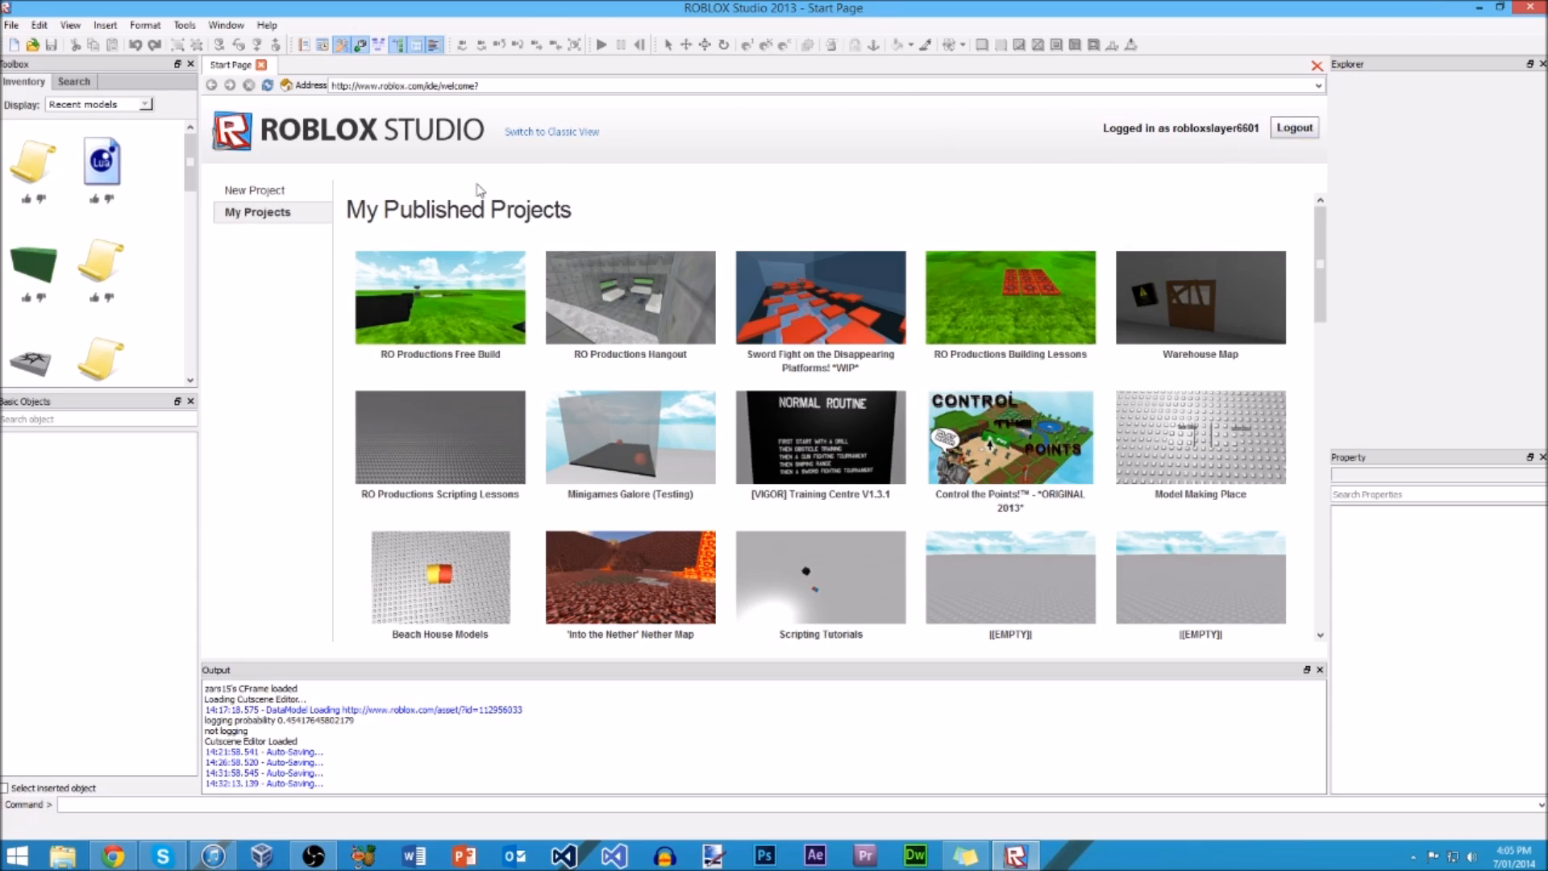
click(270, 192)
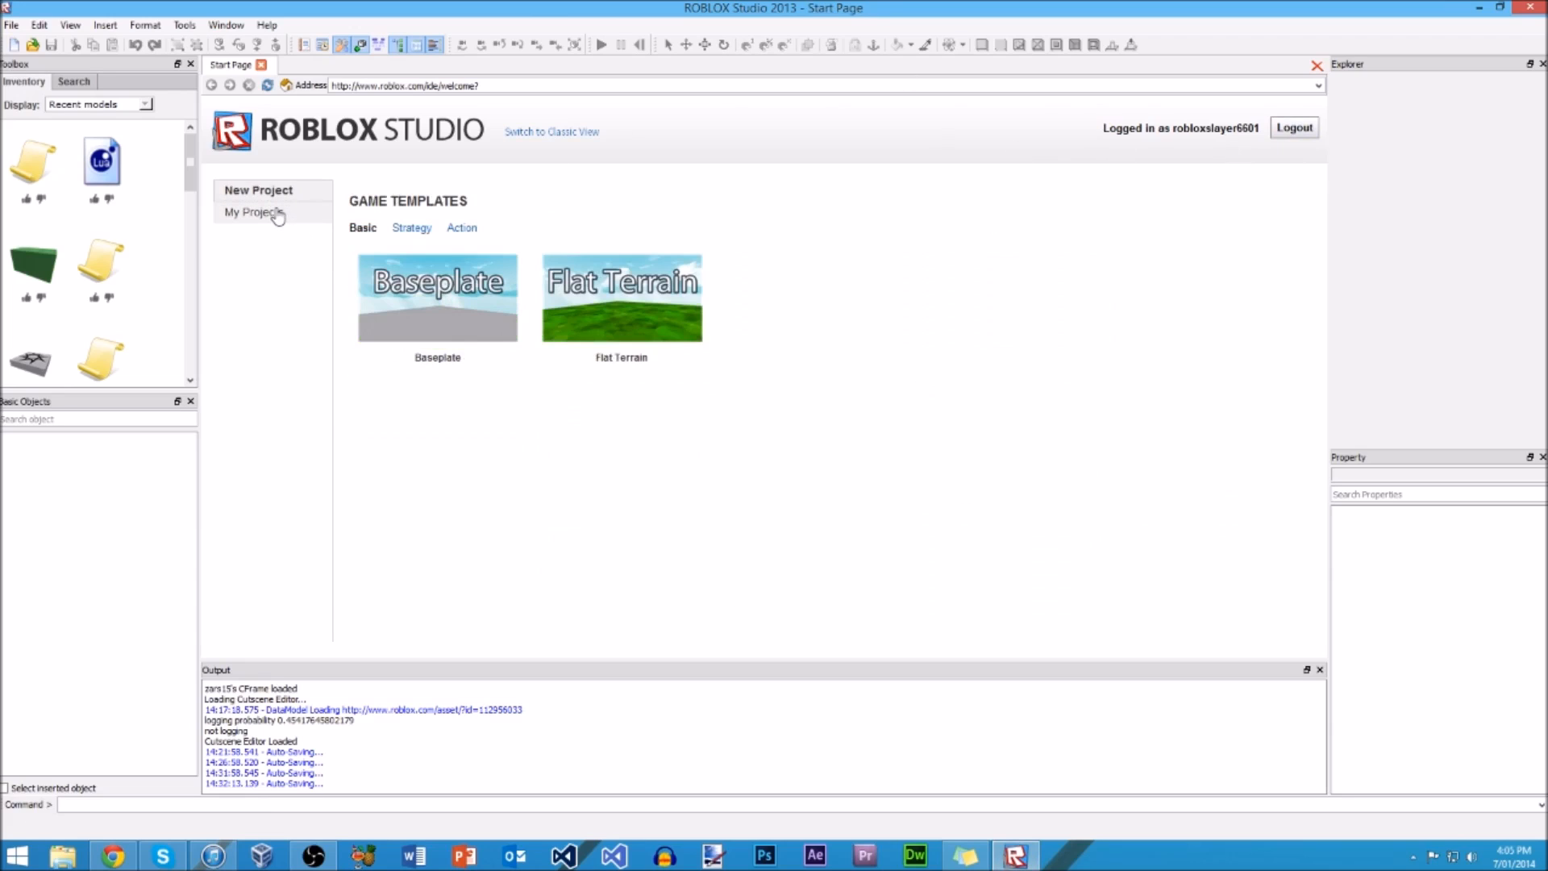
click(278, 214)
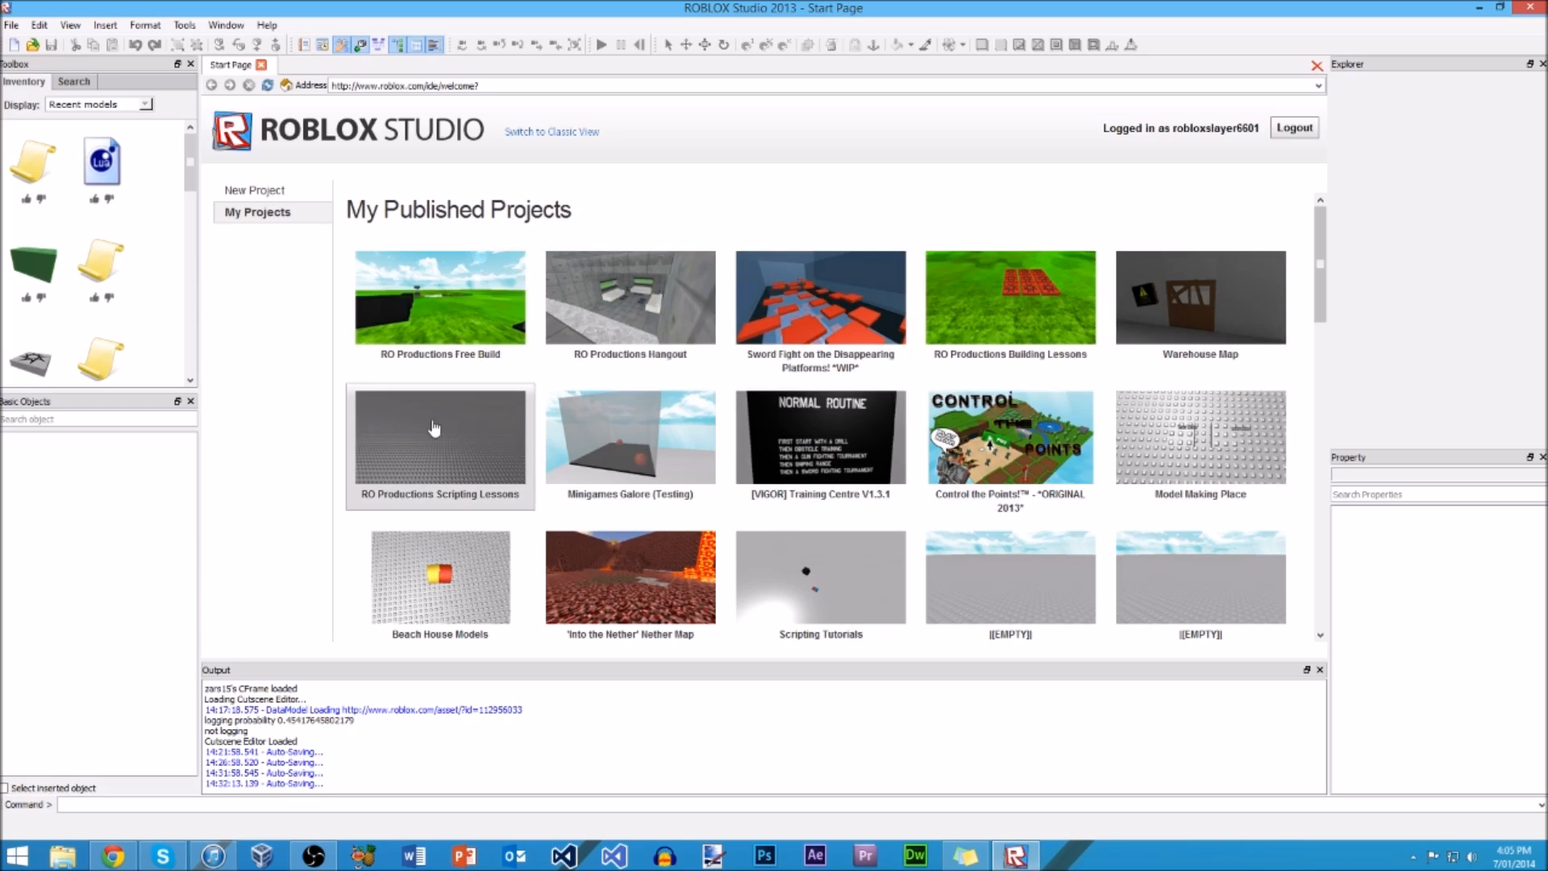
click(464, 416)
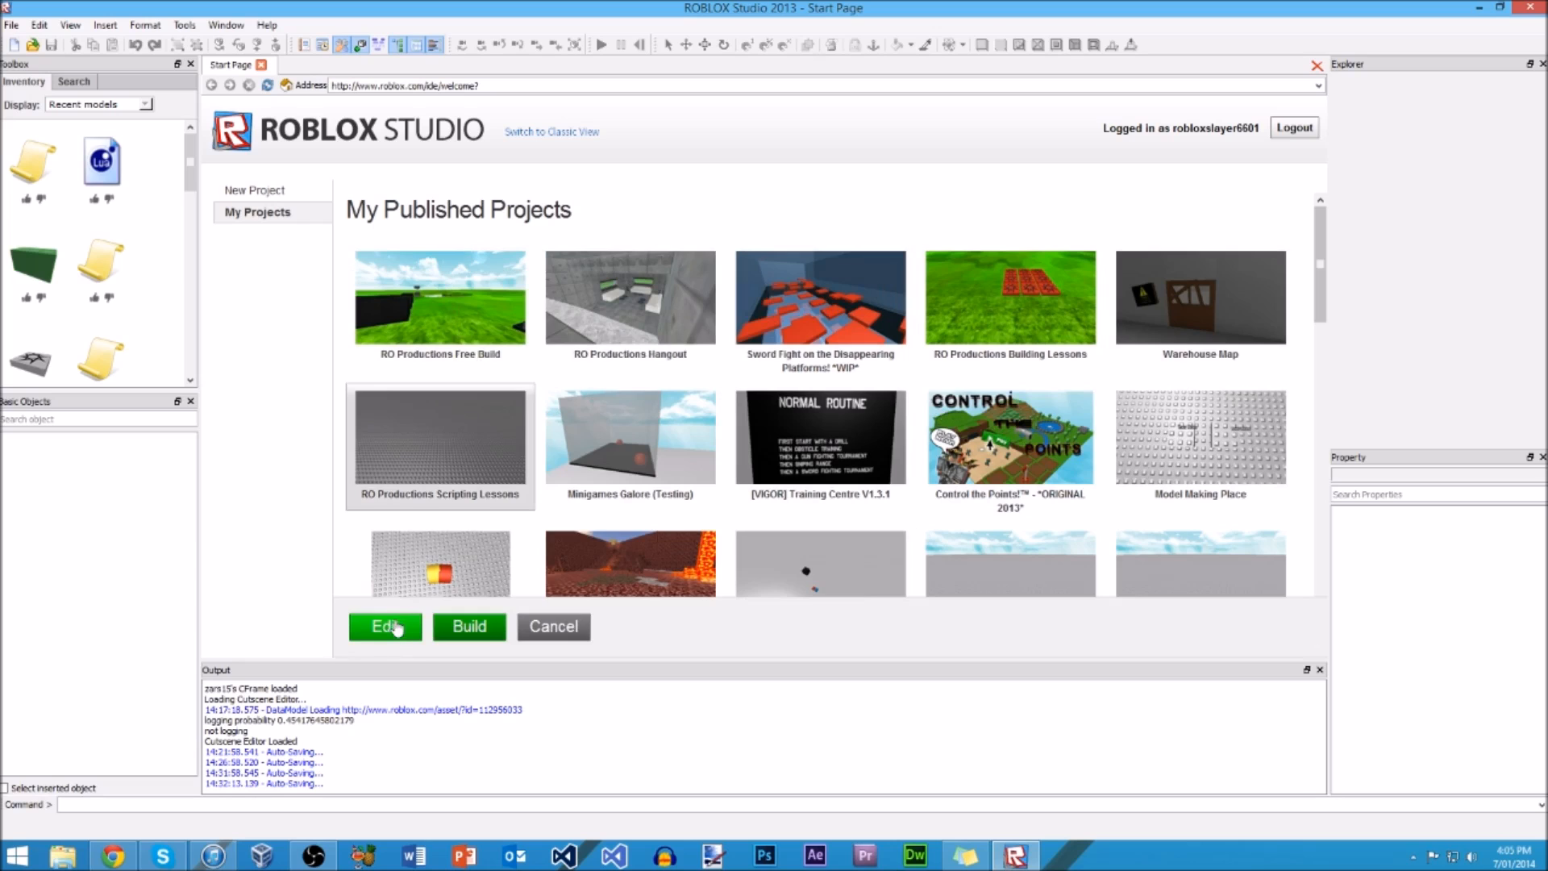
click(392, 623)
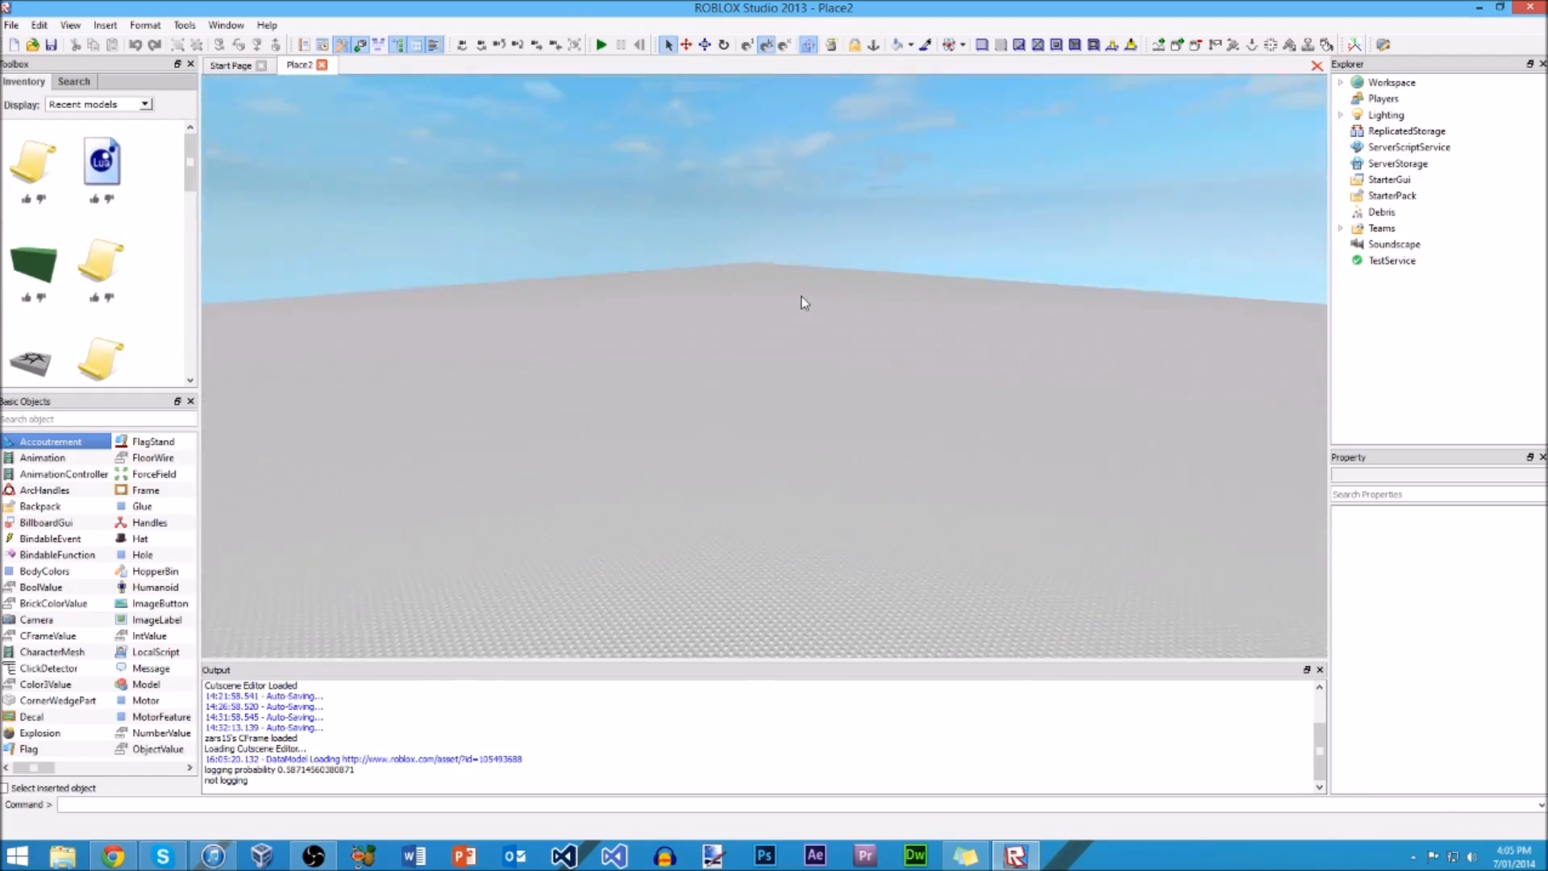
Step: Fly the camera across the baseplate to examine the grid of red spawn locations and the blue part up close
right_drag(733, 374, 734, 374)
right_drag(869, 401, 870, 400)
key(w)
key(d)
key(a)
key(d)
key(a)
key(d)
key(d)
key(w)
key(d)
key(s)
key(a)
key(w)
key(d)
key(a)
key(d)
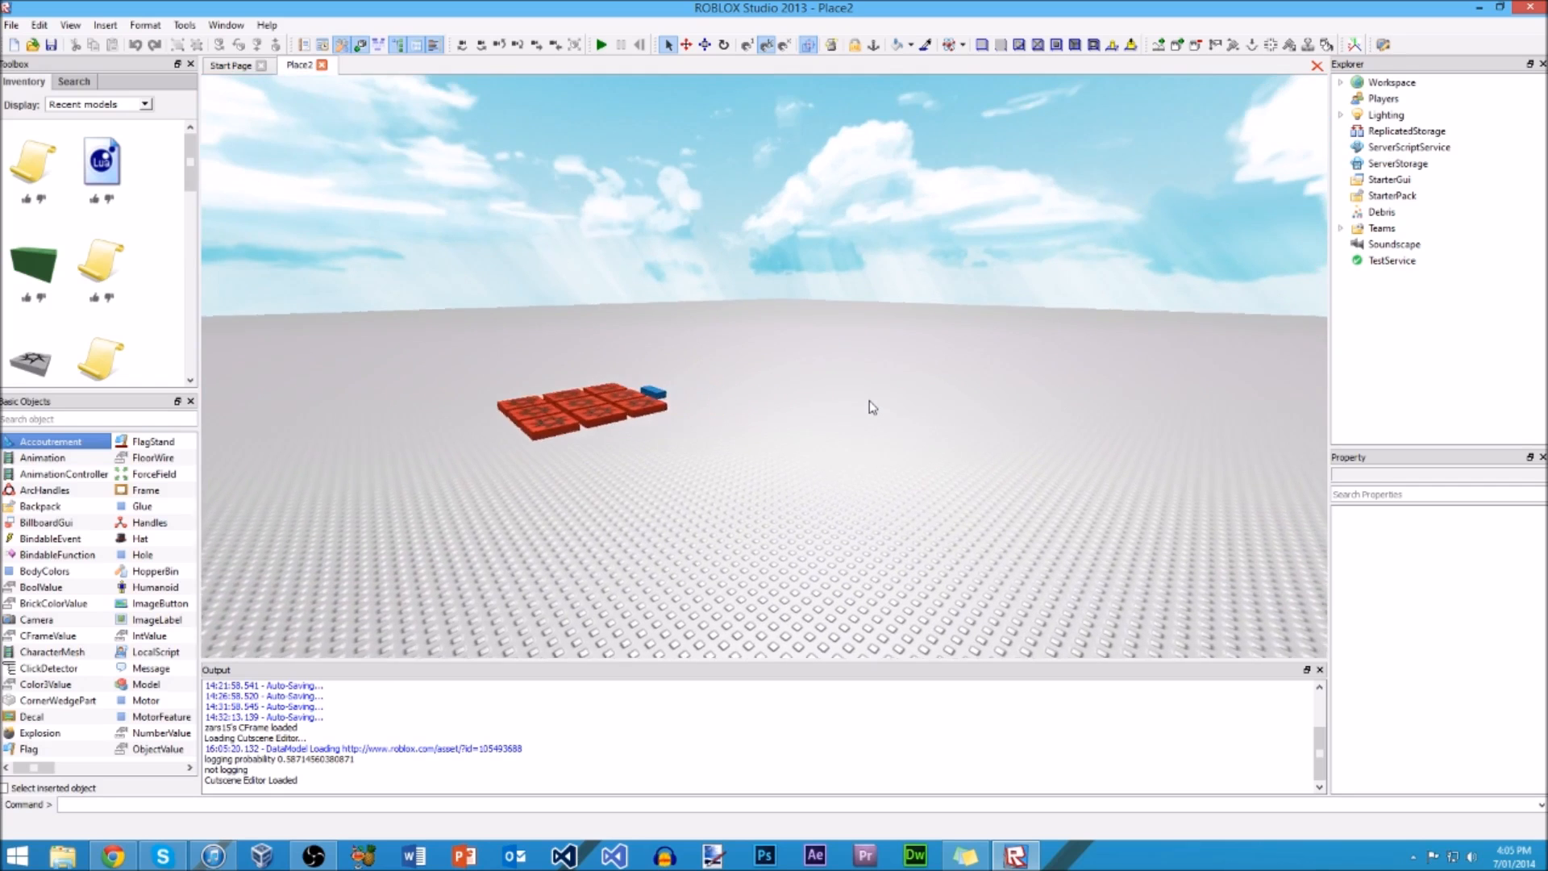
key(a)
key(w)
key(d)
key(s)
key(d)
right_drag(852, 485, 854, 490)
scroll(854, 491, down, 3)
scroll(854, 491, up, 6)
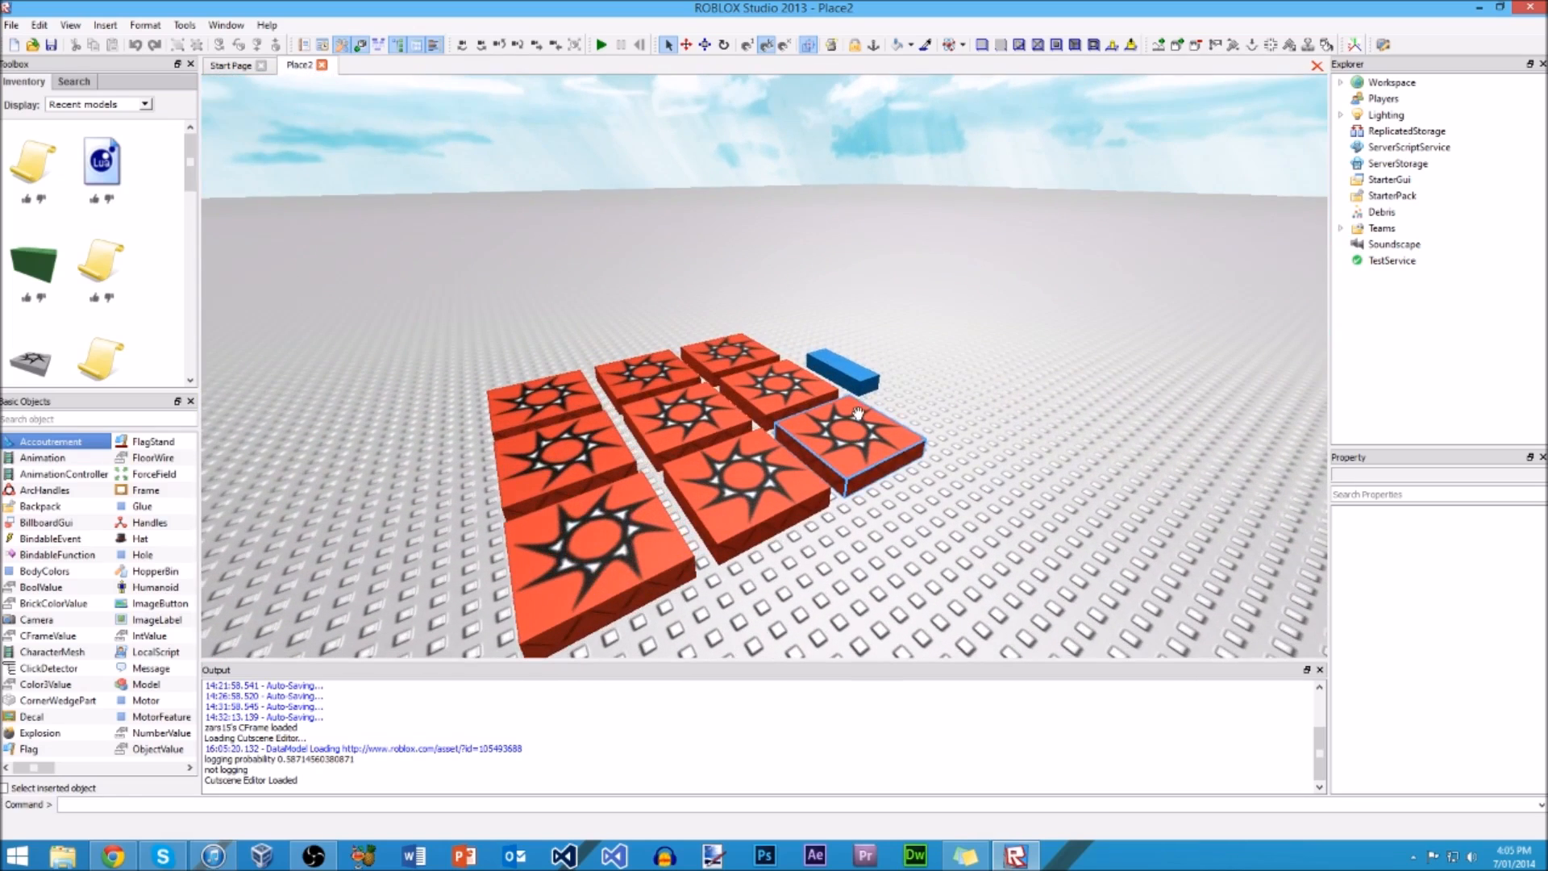
Step: Select several red spawn locations in the grid one after another to inspect them, and clear the selection
click(857, 462)
click(773, 477)
click(682, 518)
click(647, 518)
click(623, 467)
click(652, 447)
click(744, 404)
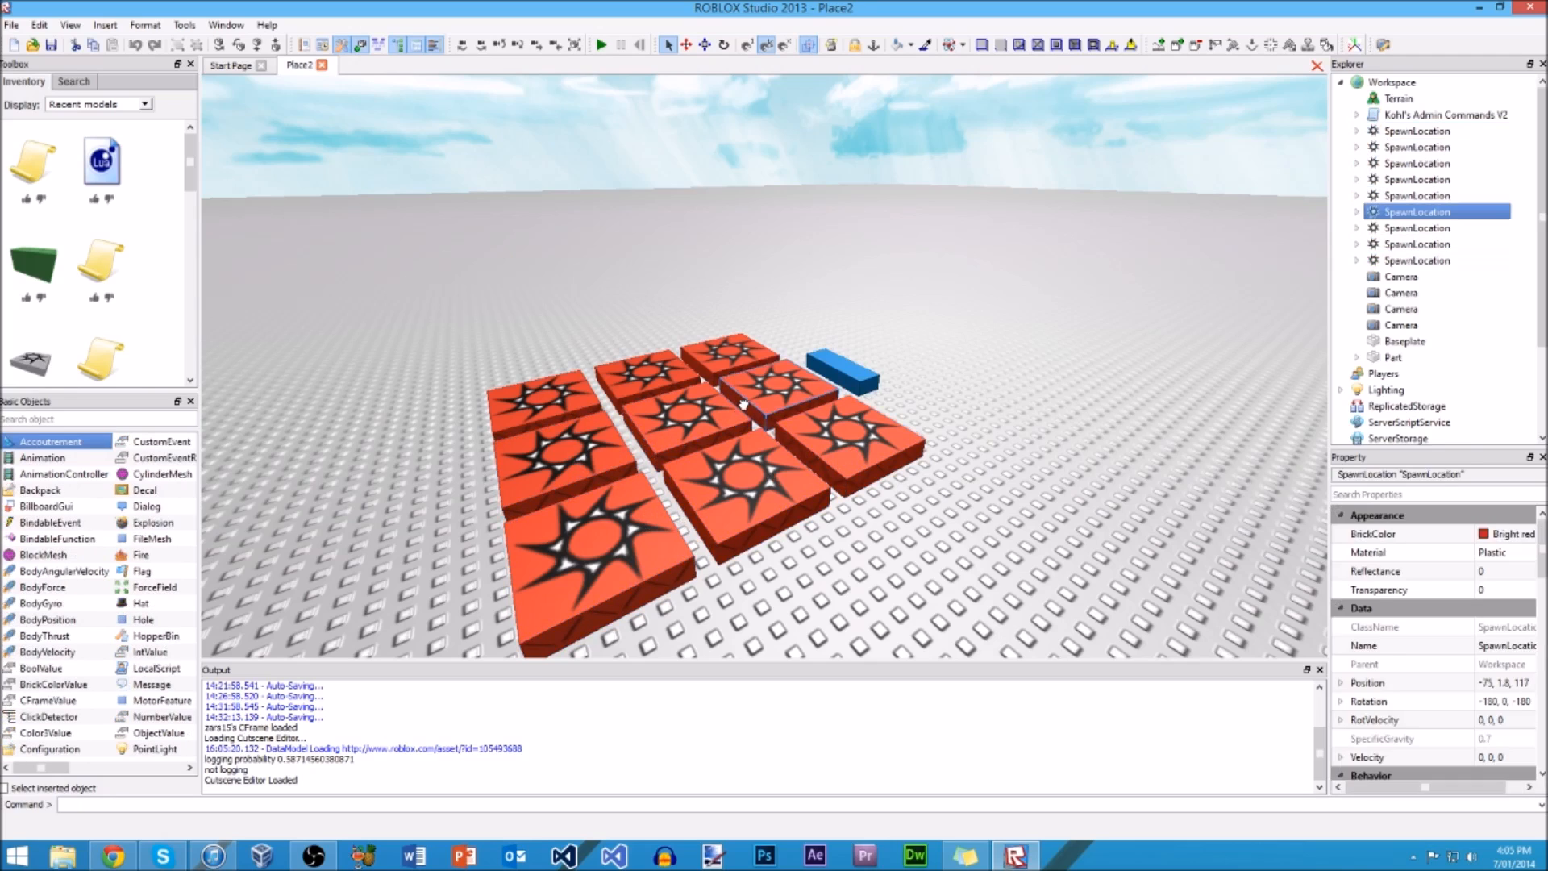
click(1033, 391)
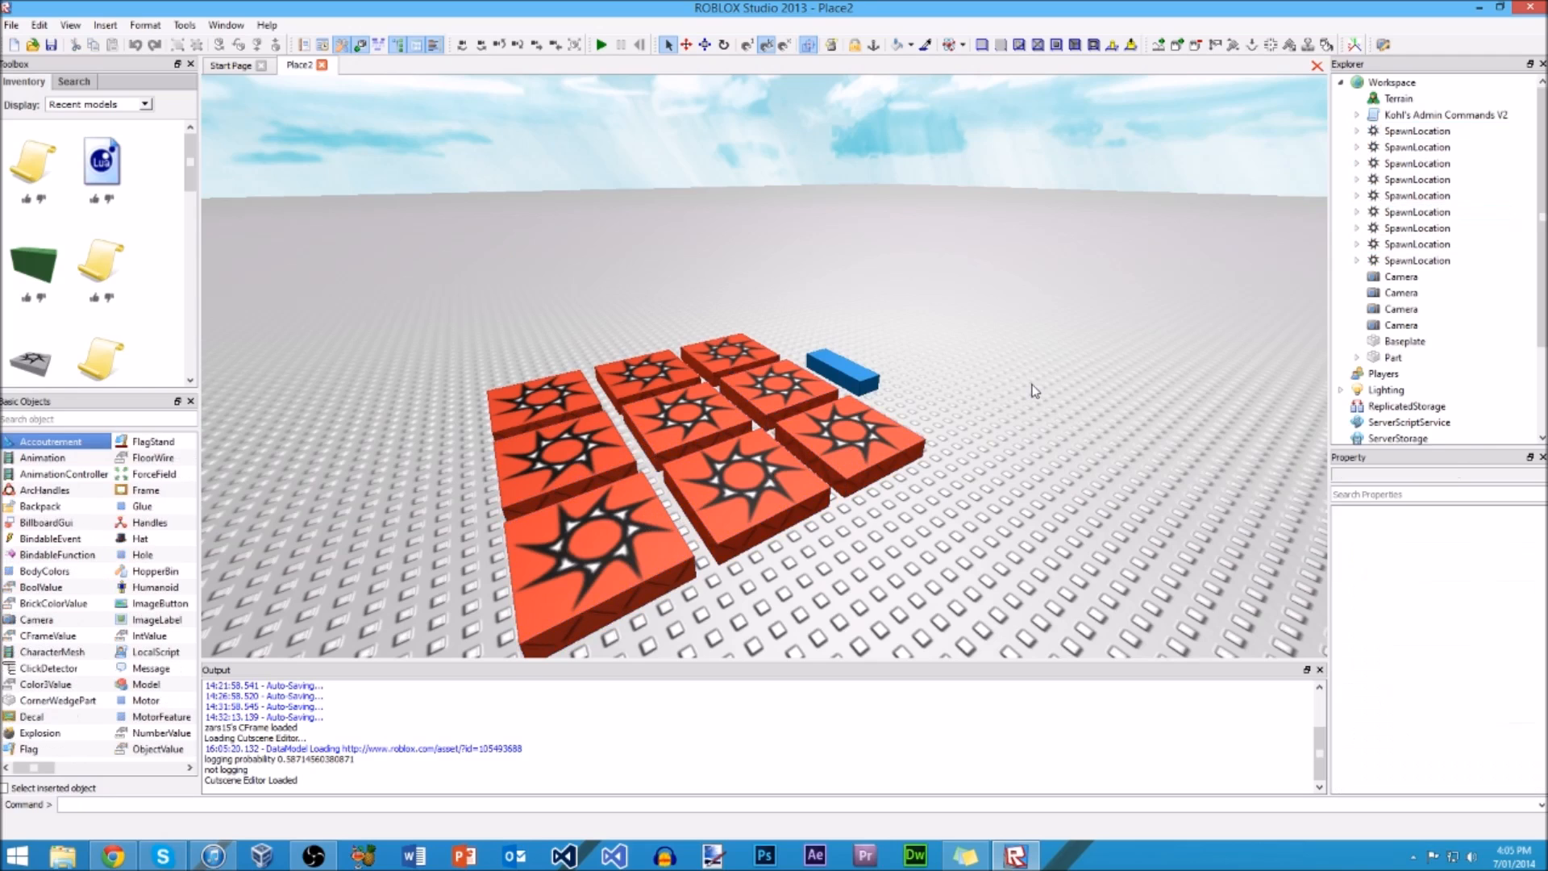
Step: Move the corner spawn location beside the blue part a short distance across the baseplate and undo the move
click(847, 440)
drag(847, 441, 925, 442)
key(ctrl+z)
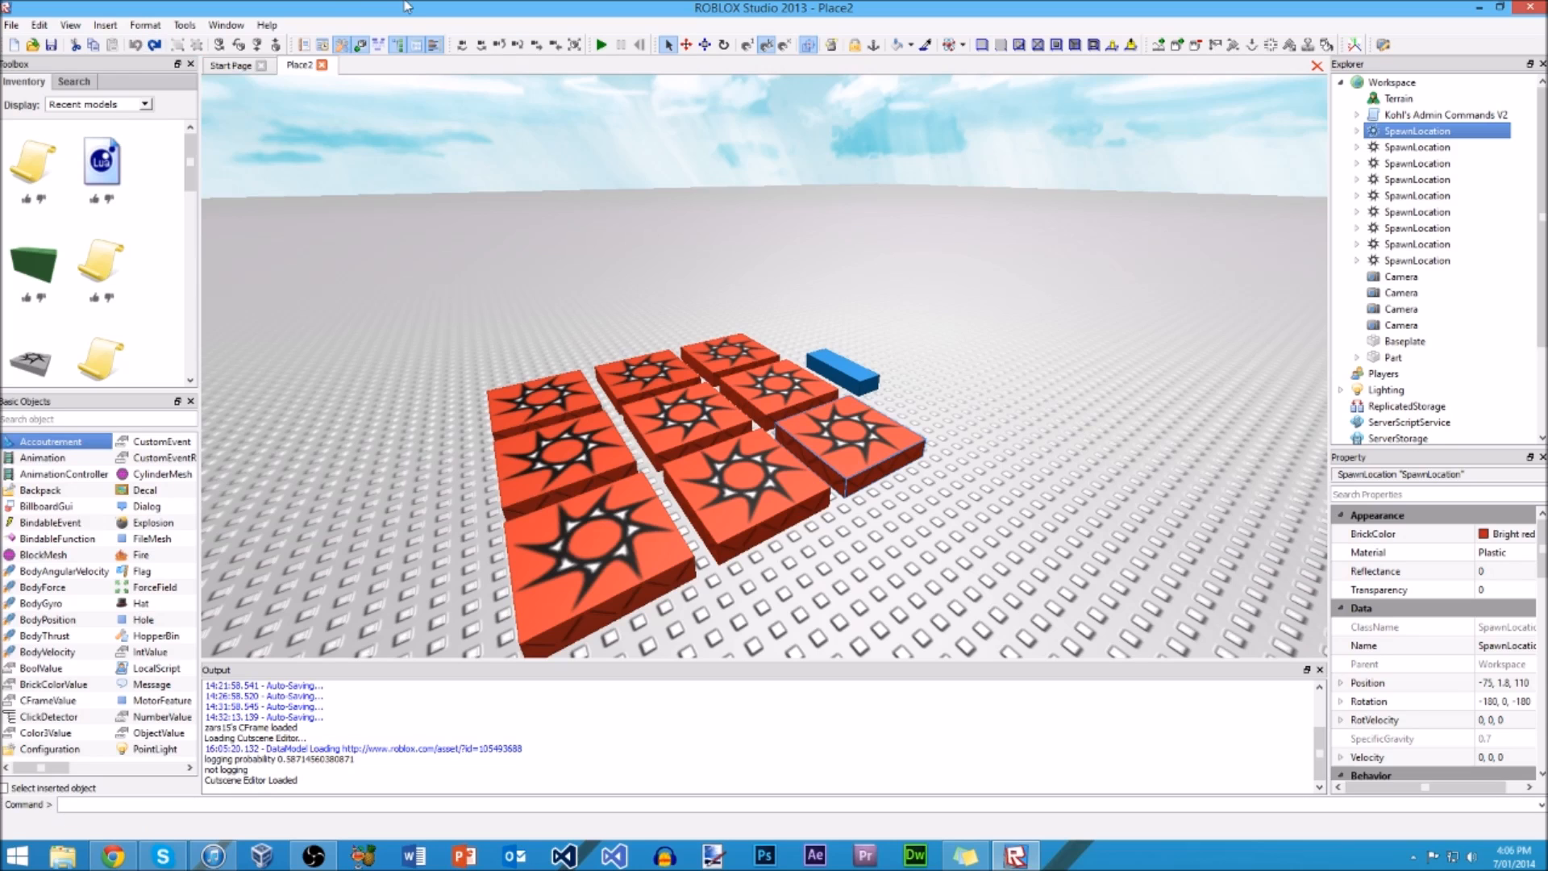
Step: Hide the Output, Property, Explorer, Basic Objects and Toolbox windows to enlarge the 3D view
scroll(539, 215, down, 4)
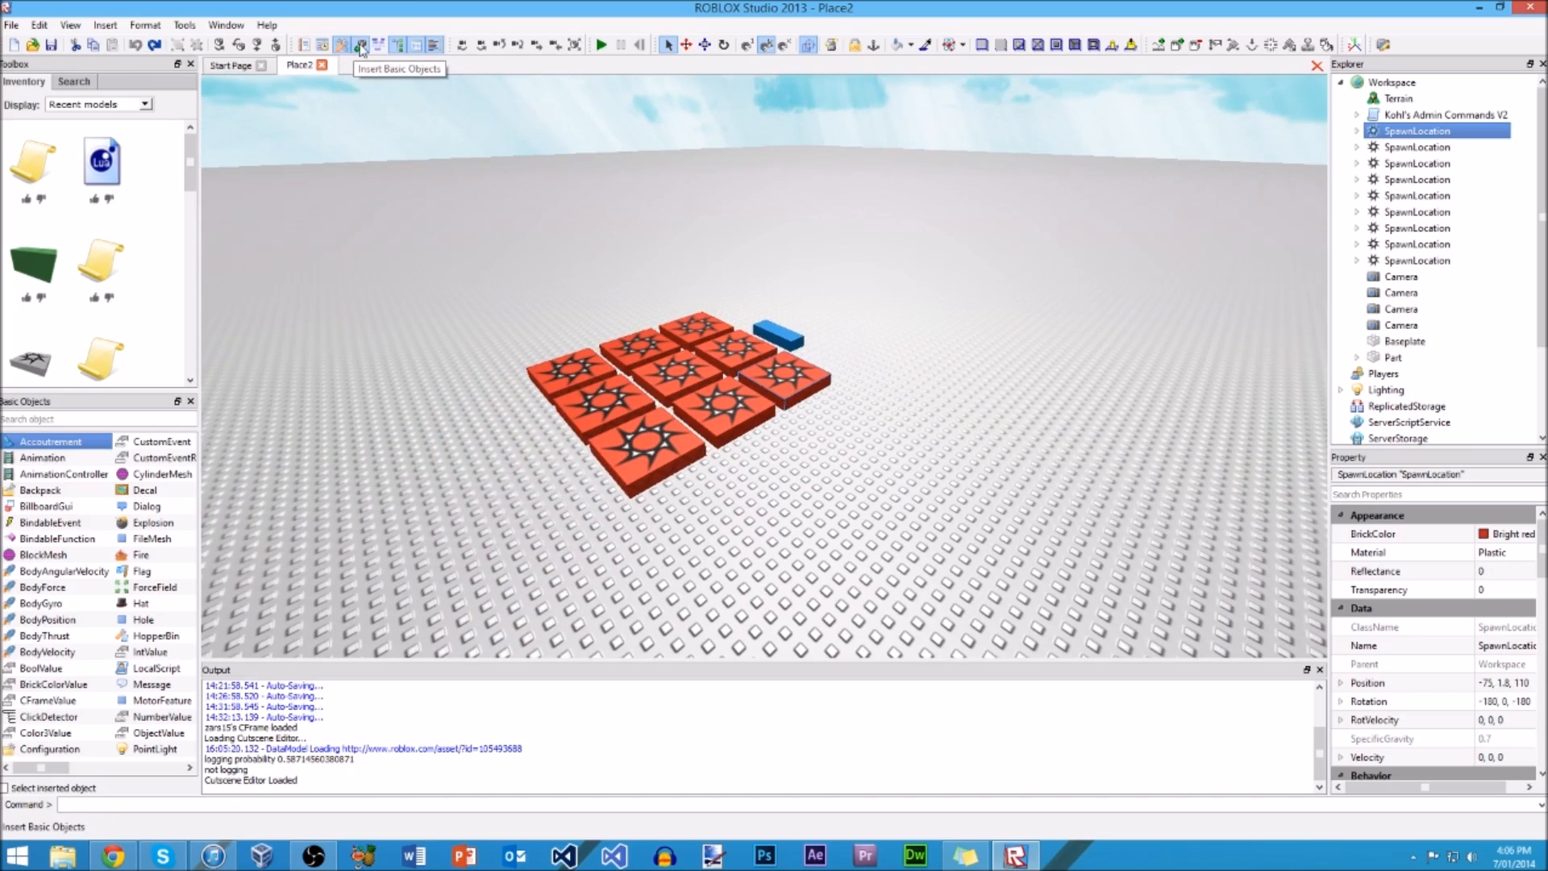
click(434, 45)
click(416, 45)
click(397, 45)
click(360, 45)
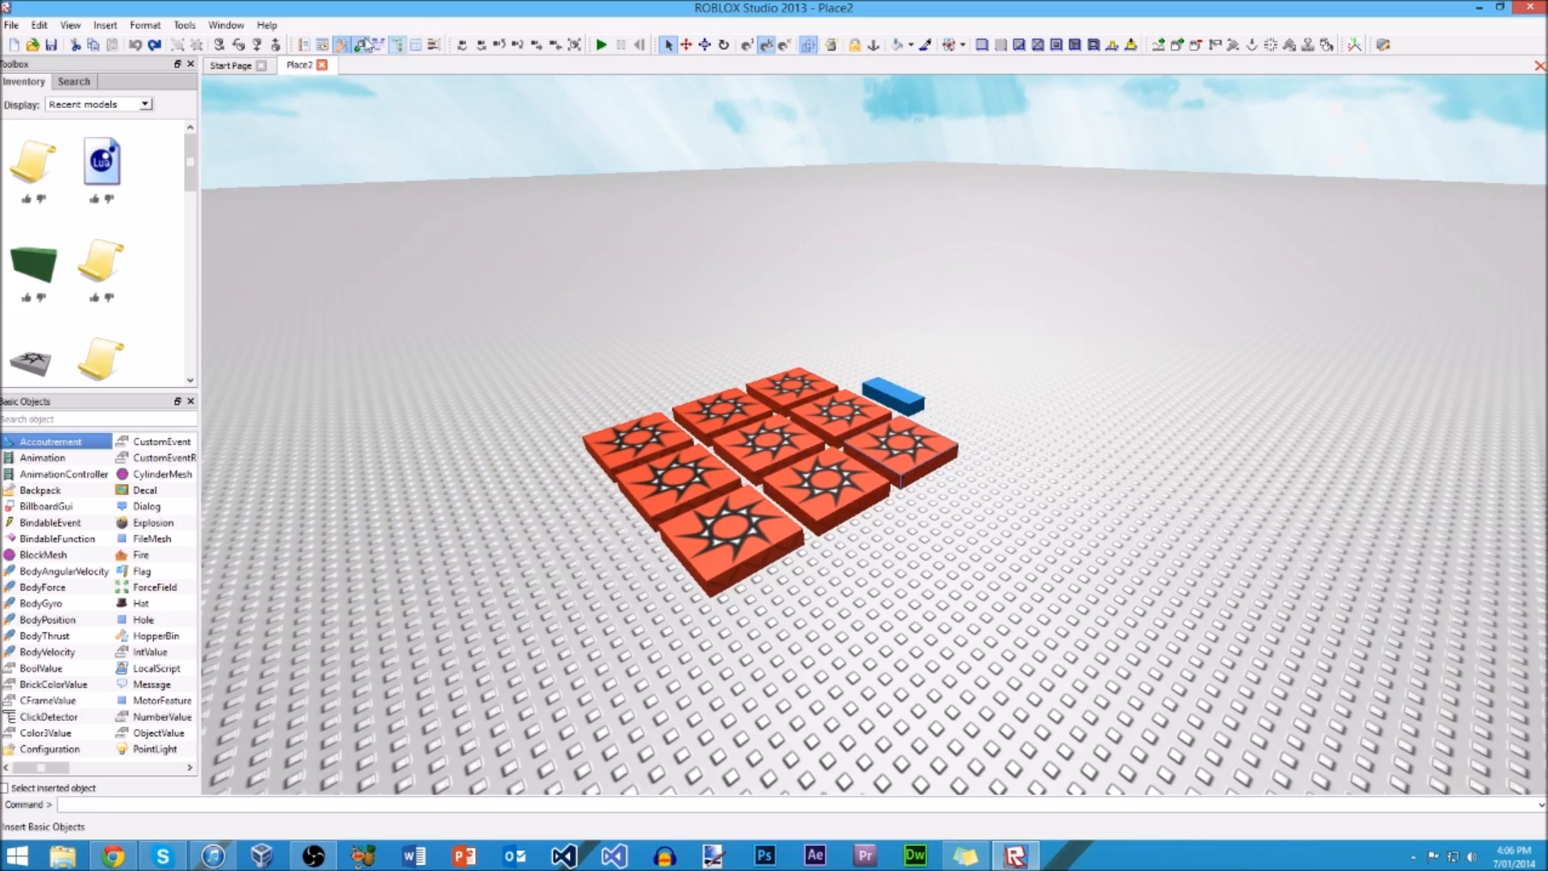
click(342, 45)
Step: Show the Toolbox, Basic Objects, Explorer, Property and Output windows again
click(342, 45)
click(360, 45)
click(398, 45)
click(416, 45)
click(434, 45)
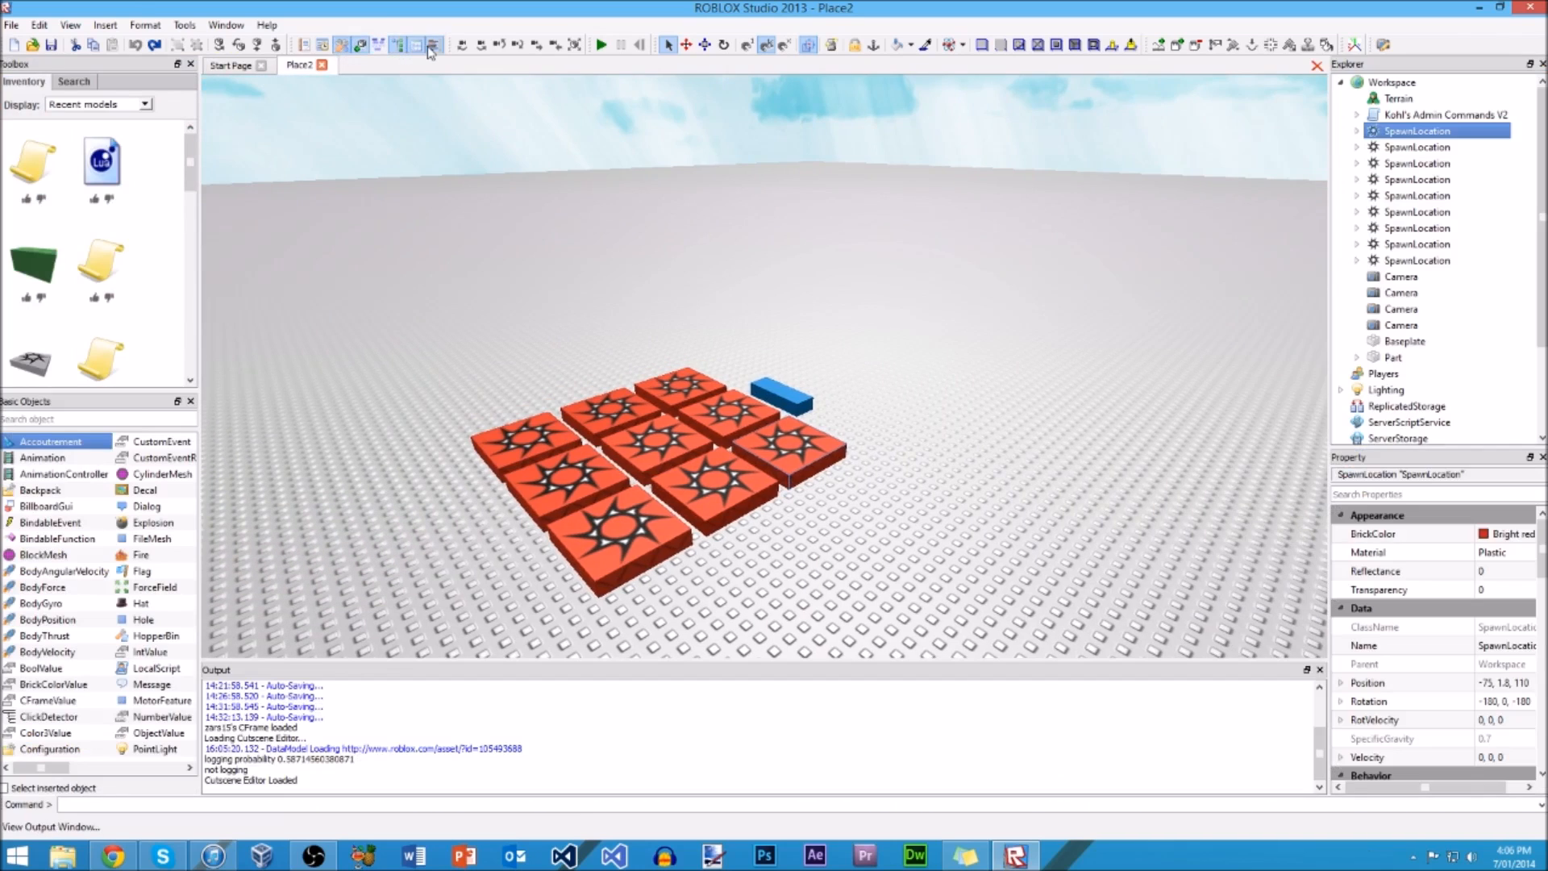
right_drag(512, 235, 511, 235)
scroll(511, 236, down, 8)
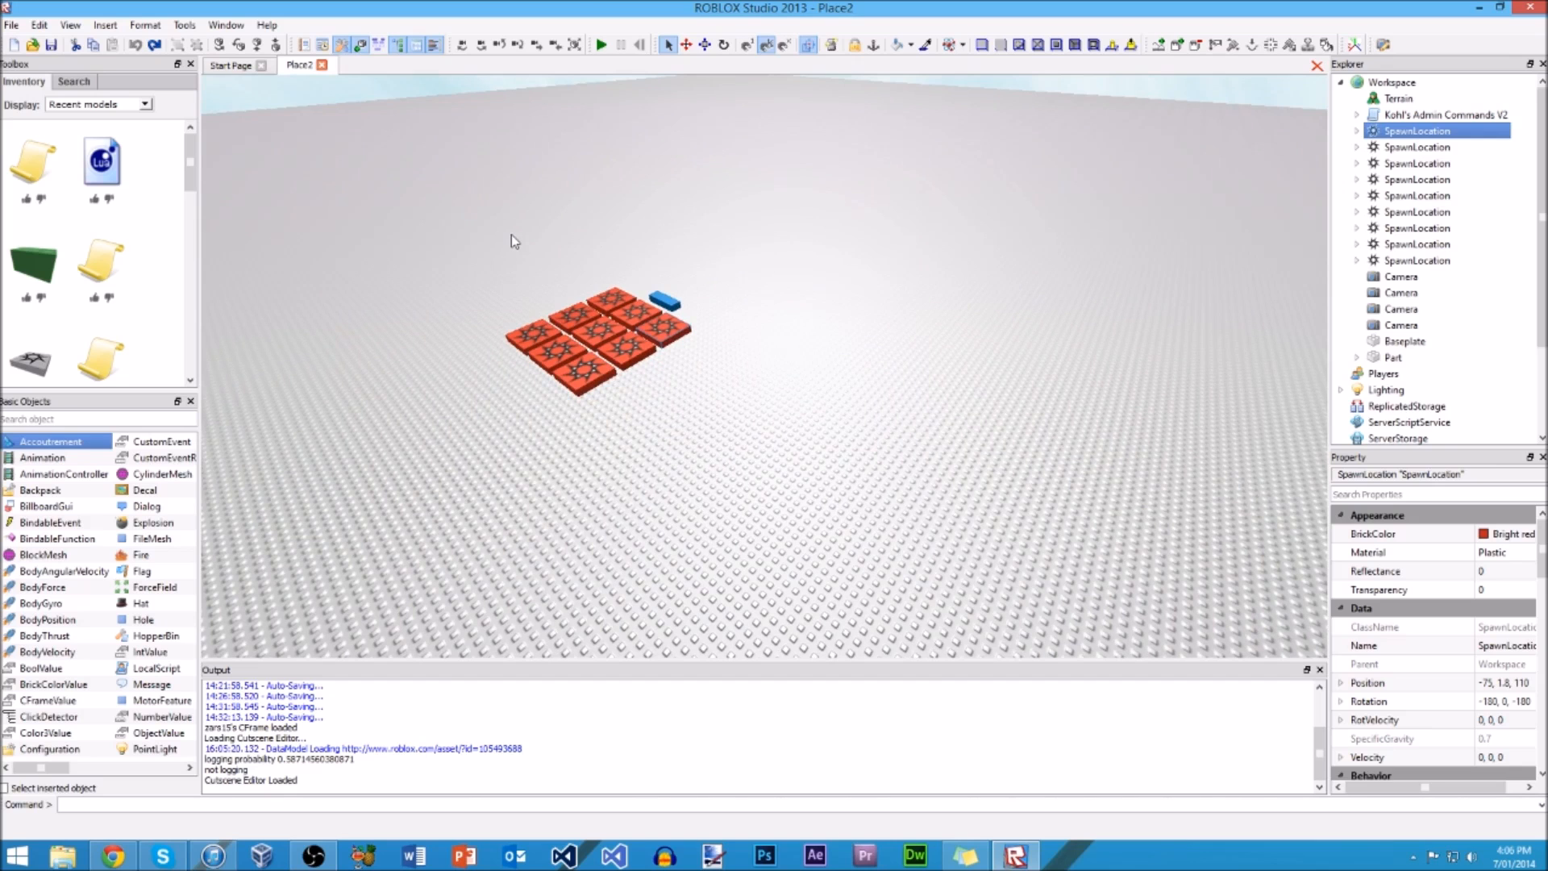
scroll(708, 159, up, 5)
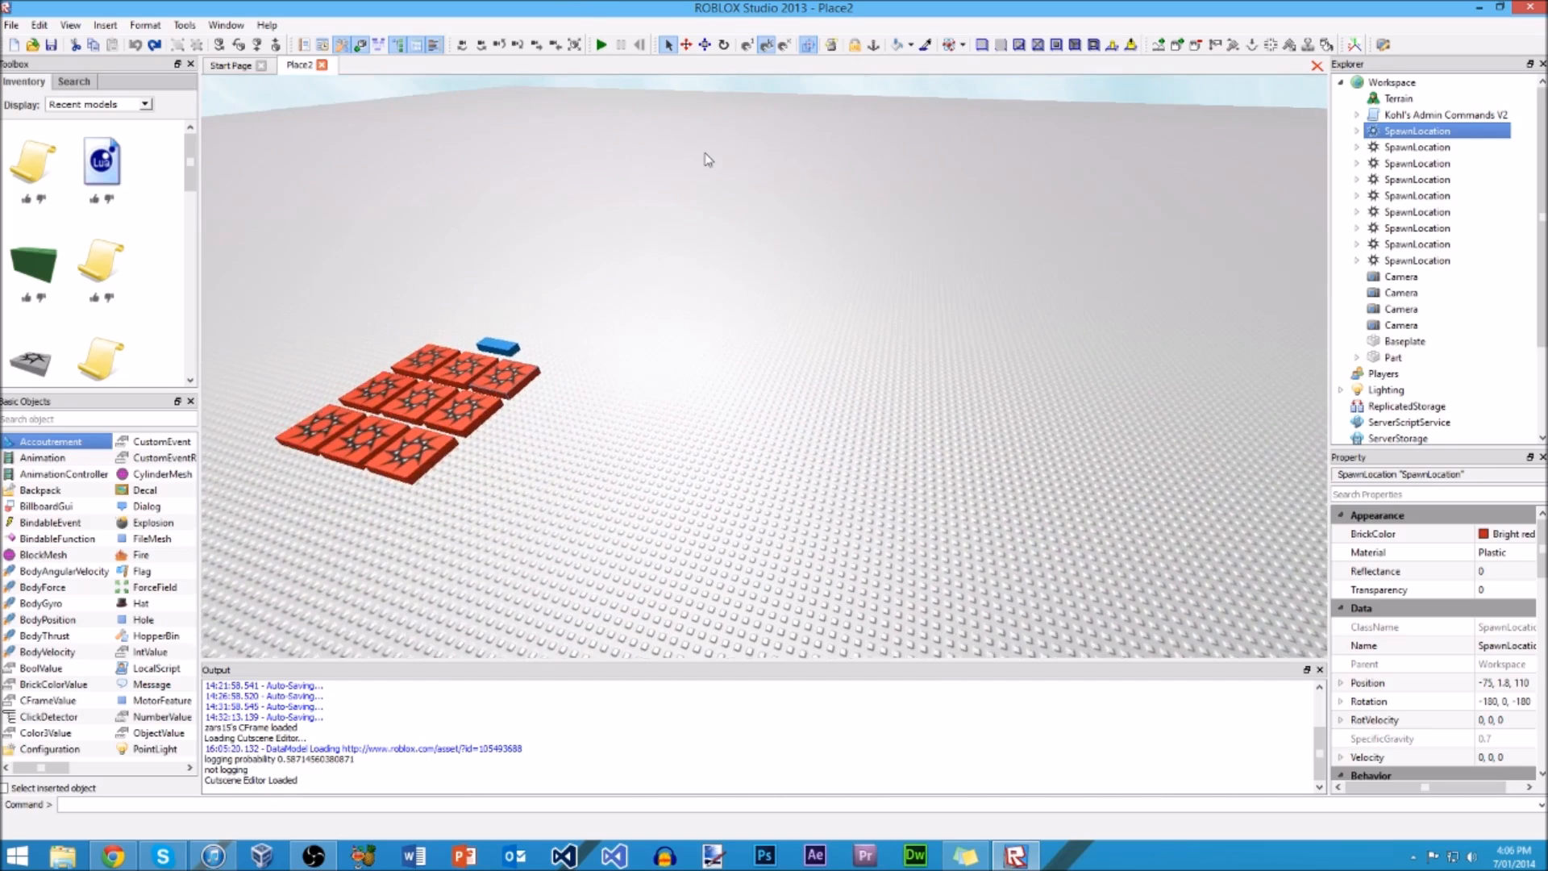
scroll(708, 159, down, 5)
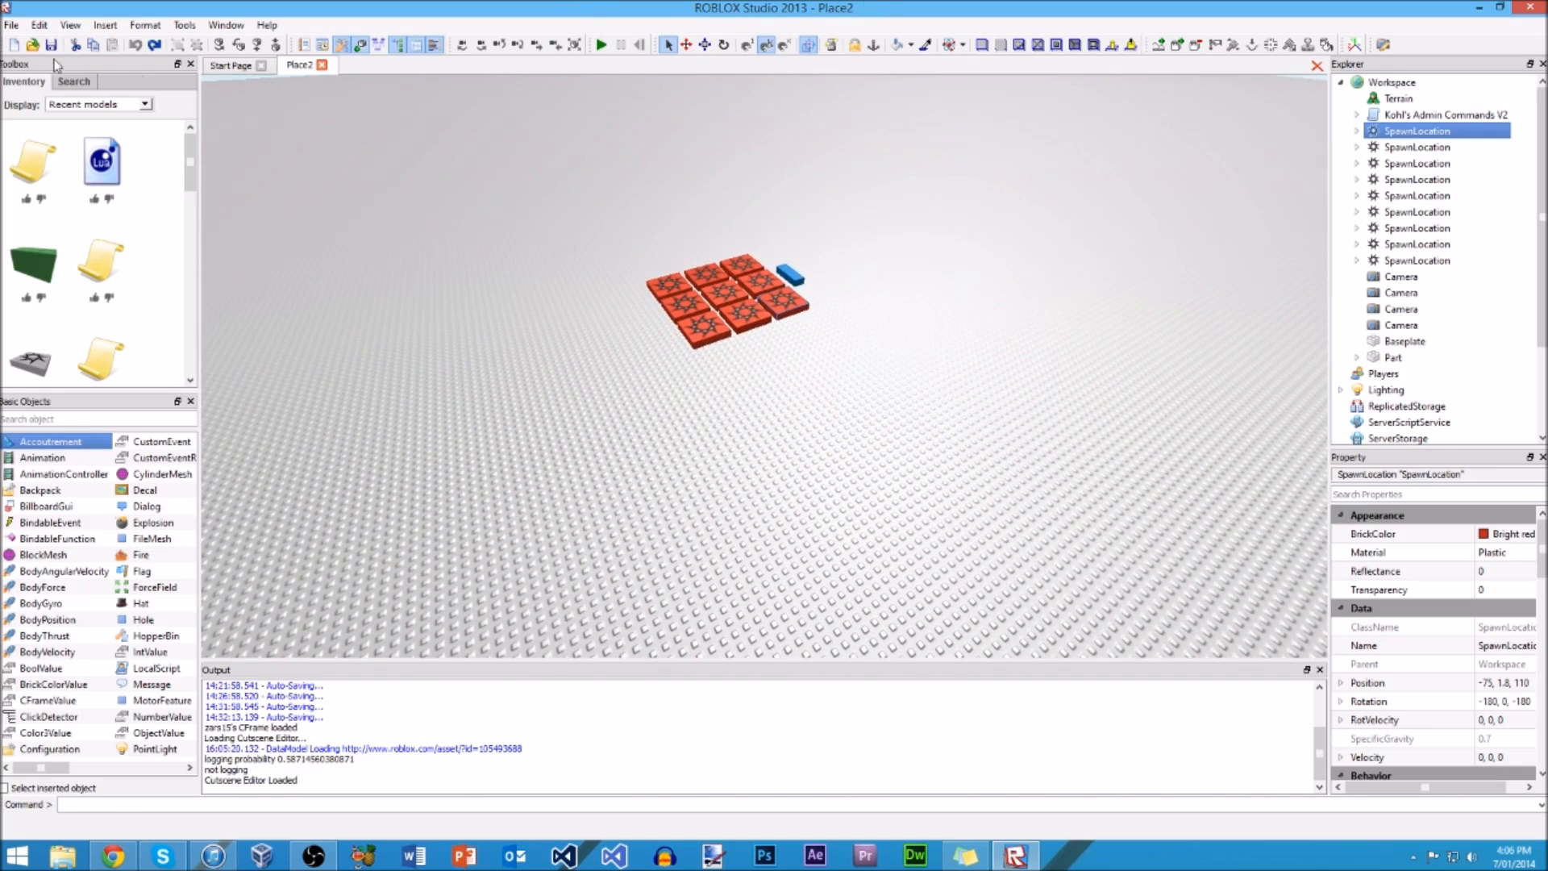
click(10, 27)
click(136, 3)
Step: Move the corner spawn location far away from the grid, undo the move, and clear the selection
drag(790, 312, 407, 372)
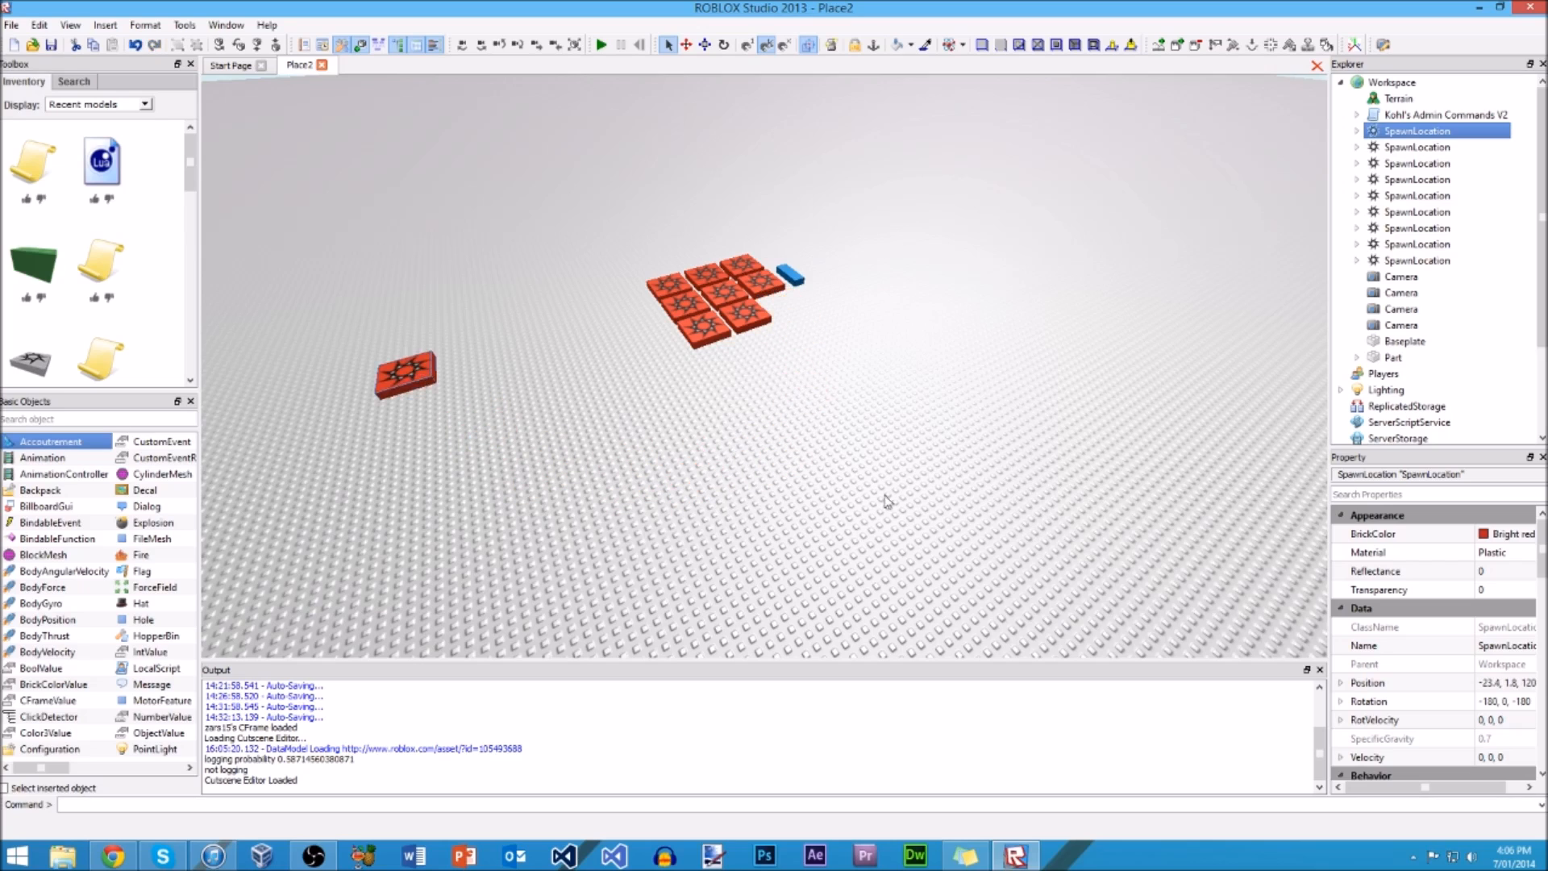
click(134, 44)
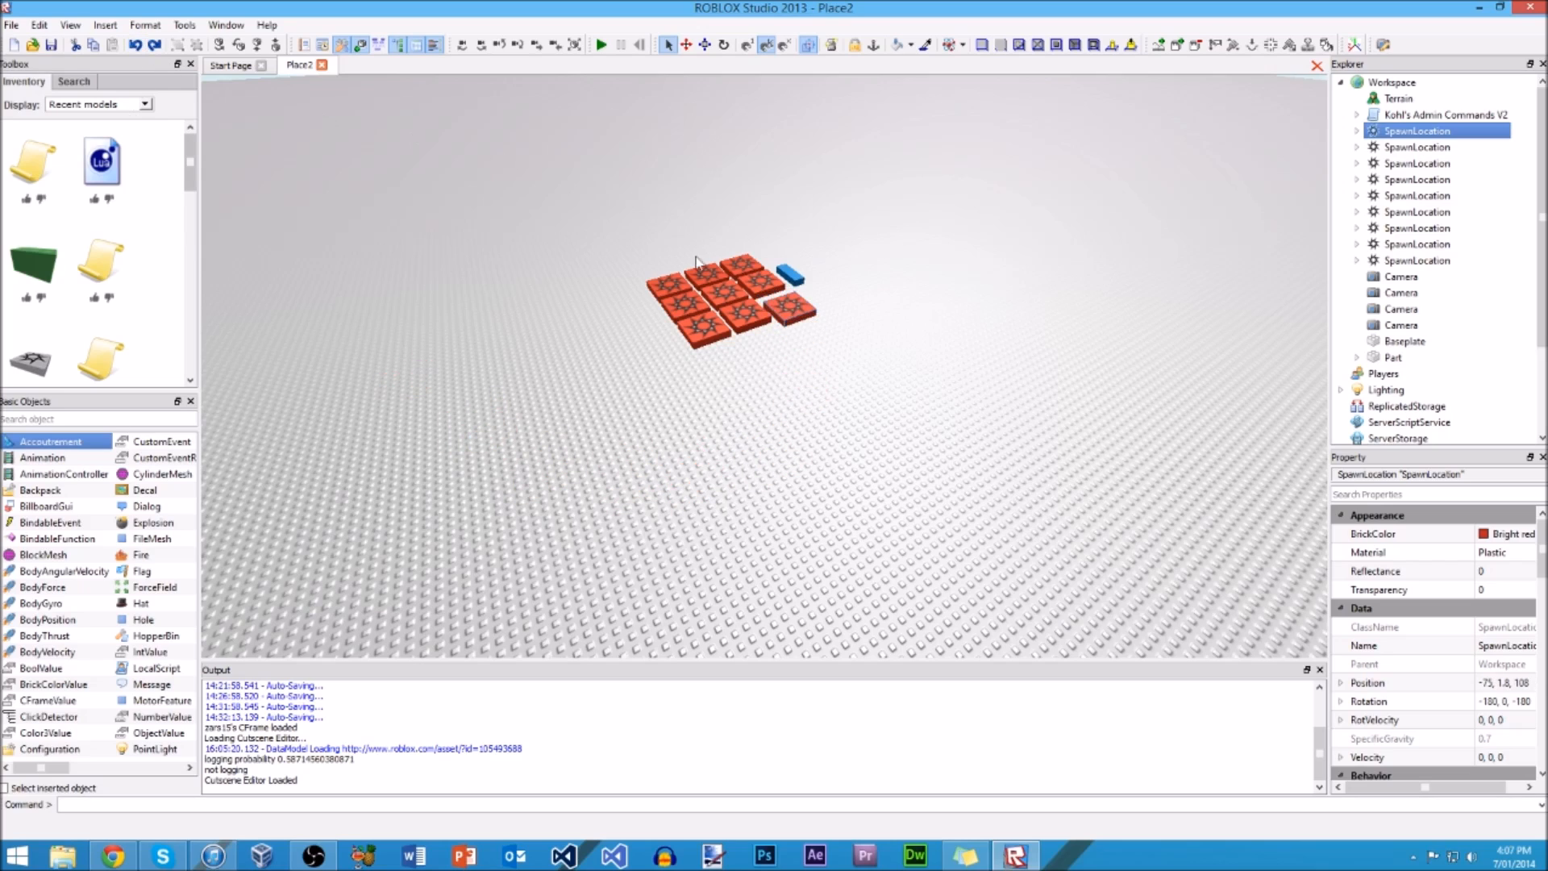
key(ctrl+z)
click(369, 271)
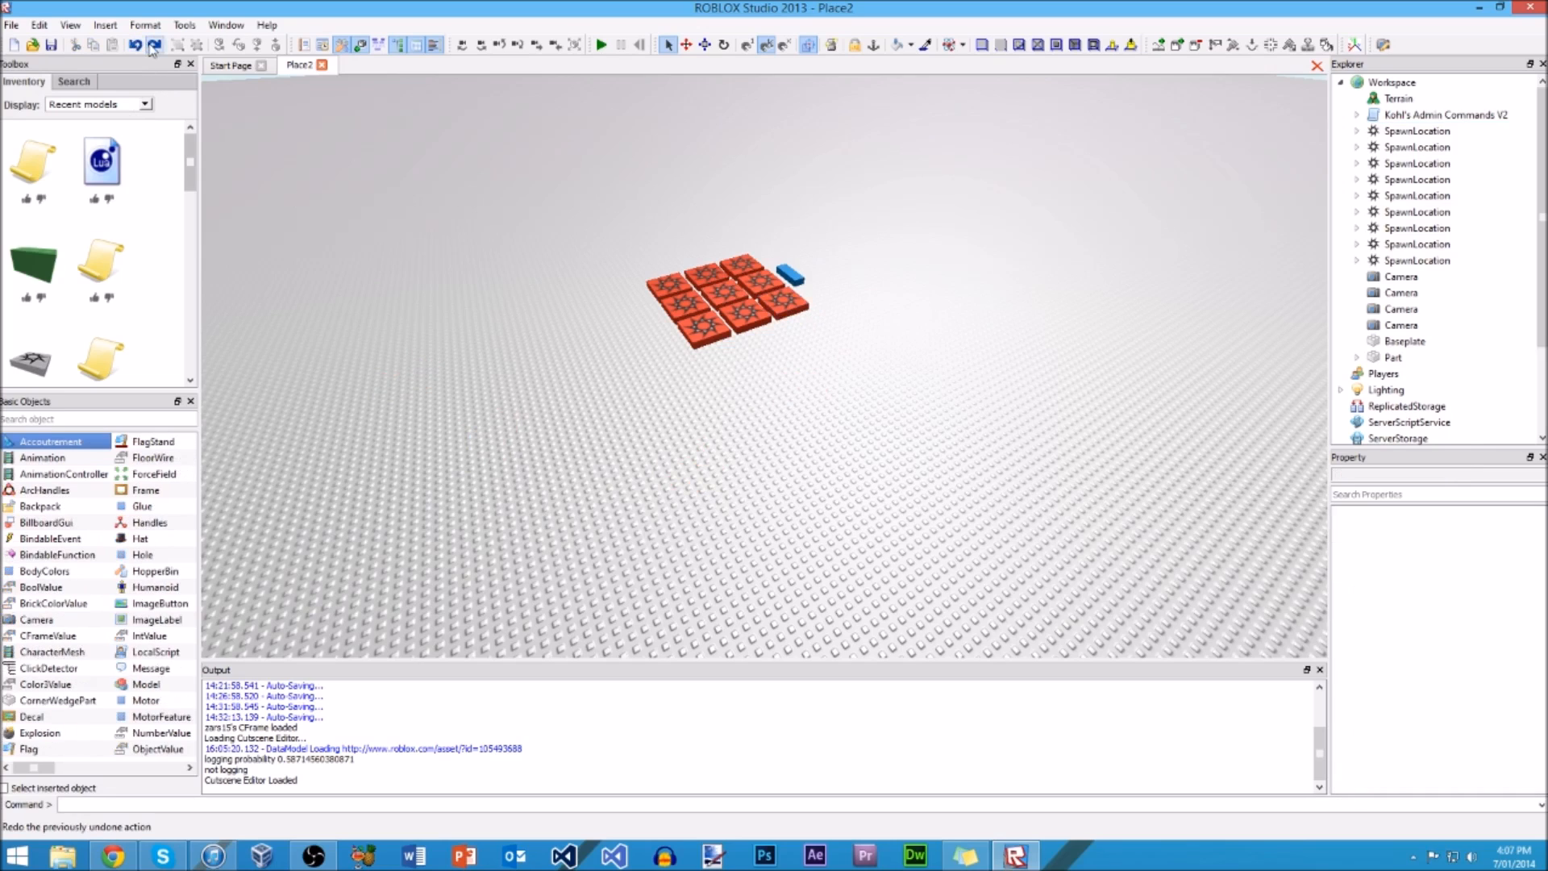
Step: Move the corner spawn location out in front of the grid, and undo and redo the move repeatedly, ending with it undone
drag(786, 304, 604, 449)
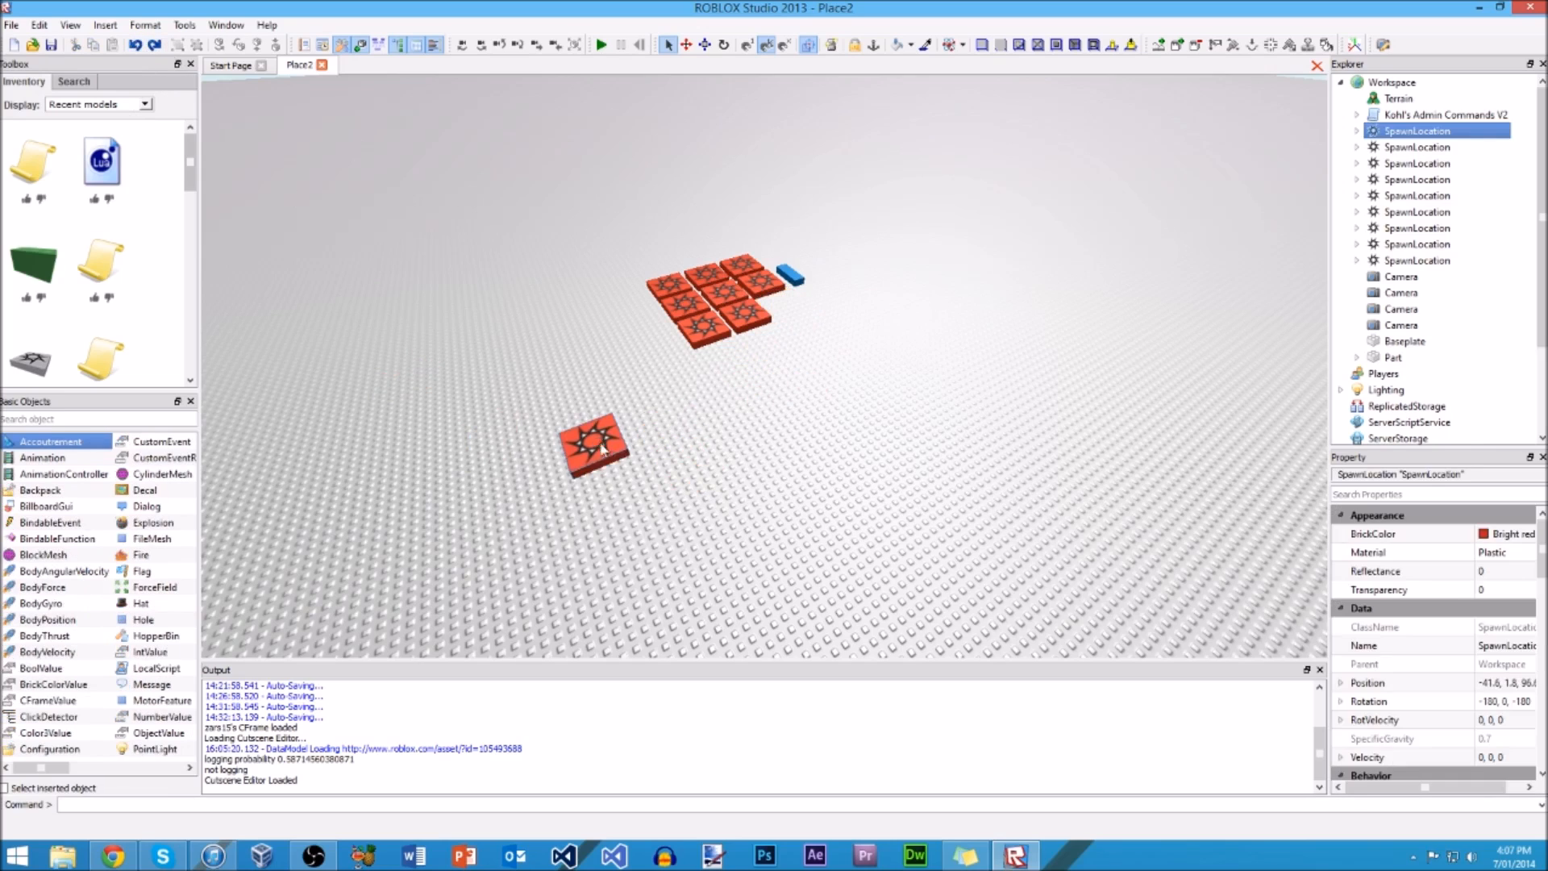
key(ctrl+z)
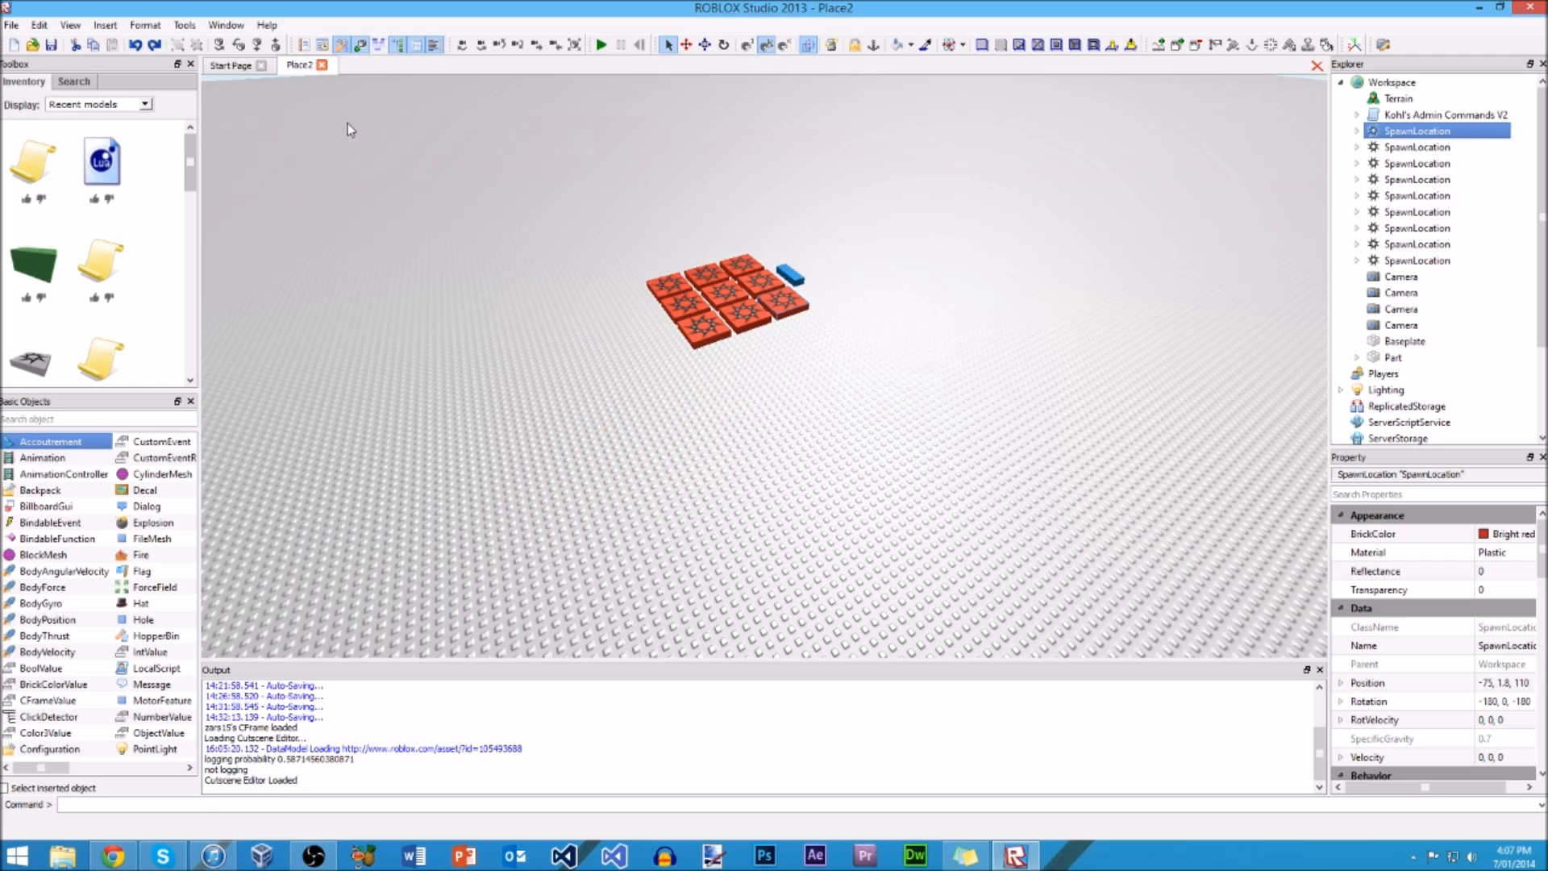
click(154, 45)
click(135, 45)
key(ctrl+y)
key(ctrl+z)
click(593, 281)
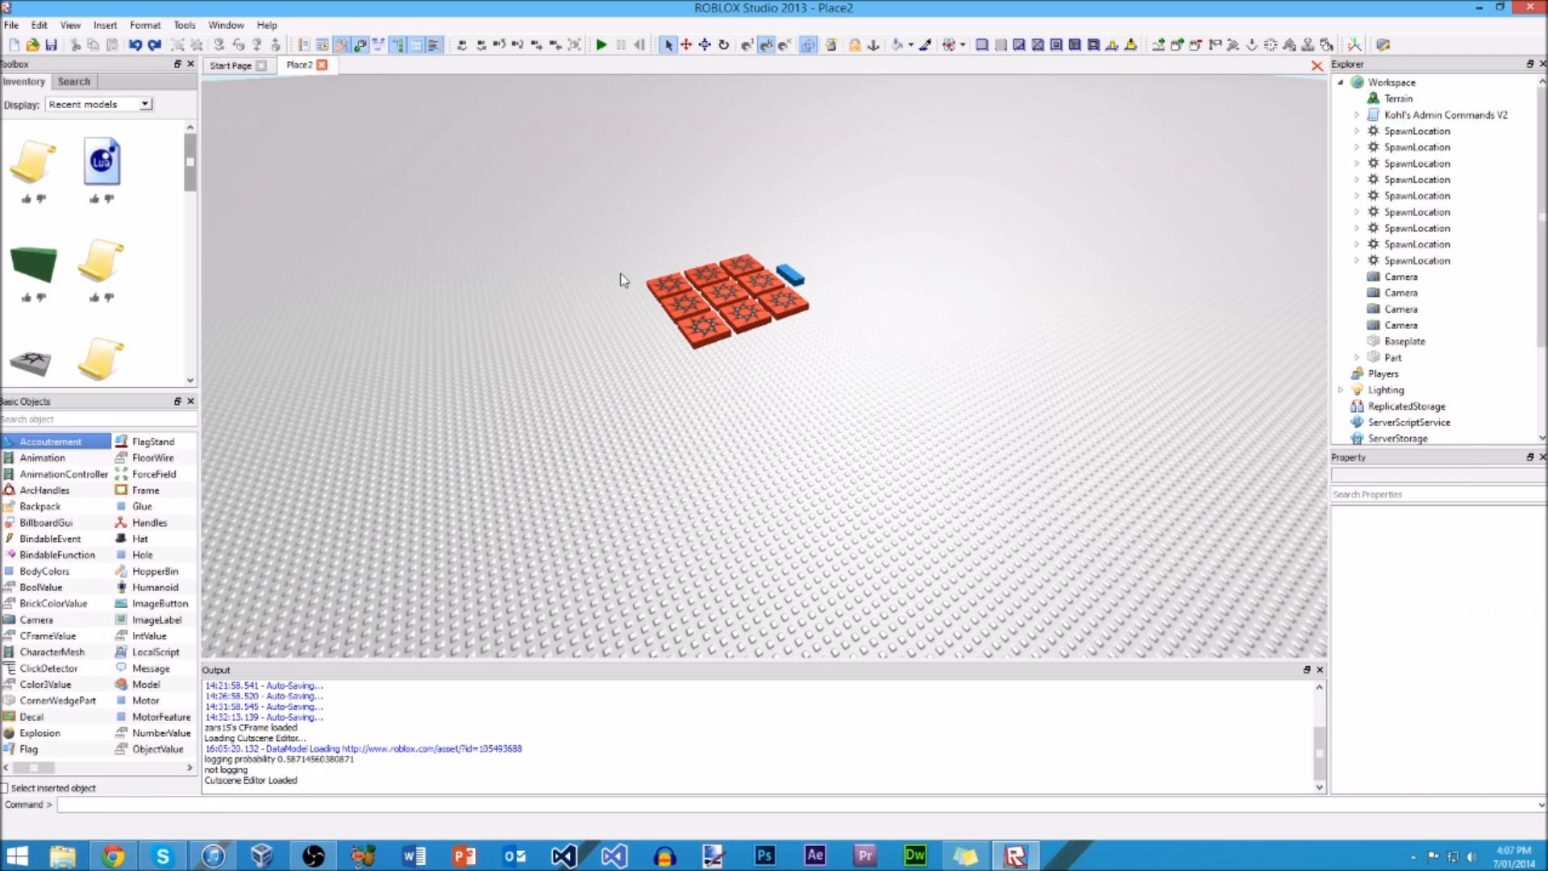
Step: Select a two-by-two block of spawn locations at one corner of the grid and group the four into a model
click(666, 286)
right_drag(603, 333, 611, 339)
key(w)
scroll(610, 340, down, 4)
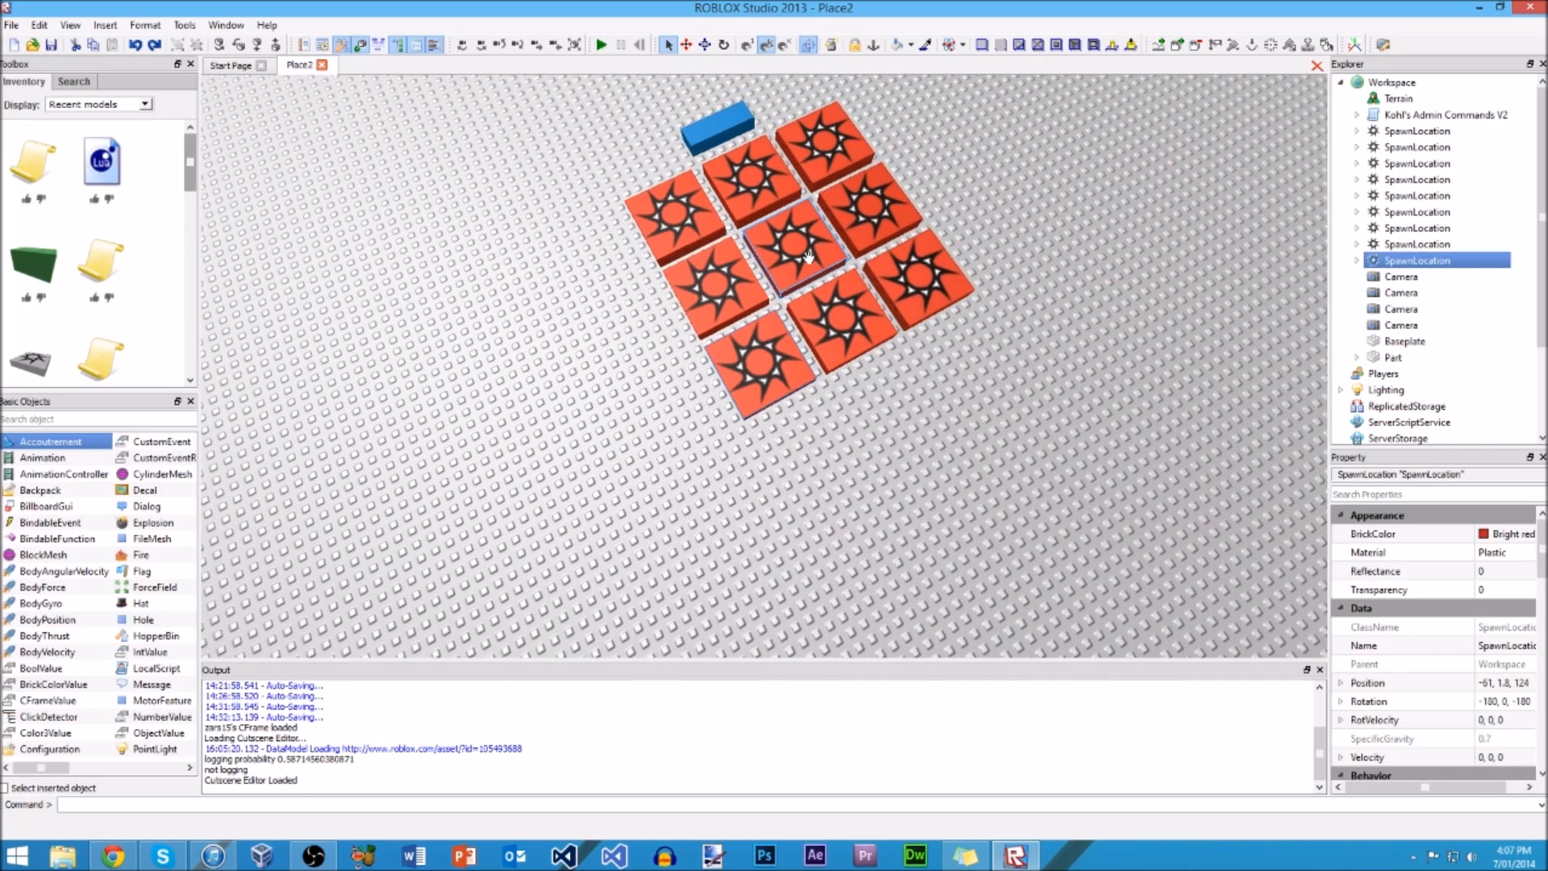
click(809, 256)
ctrl+click(716, 310)
ctrl+click(746, 384)
ctrl+click(821, 352)
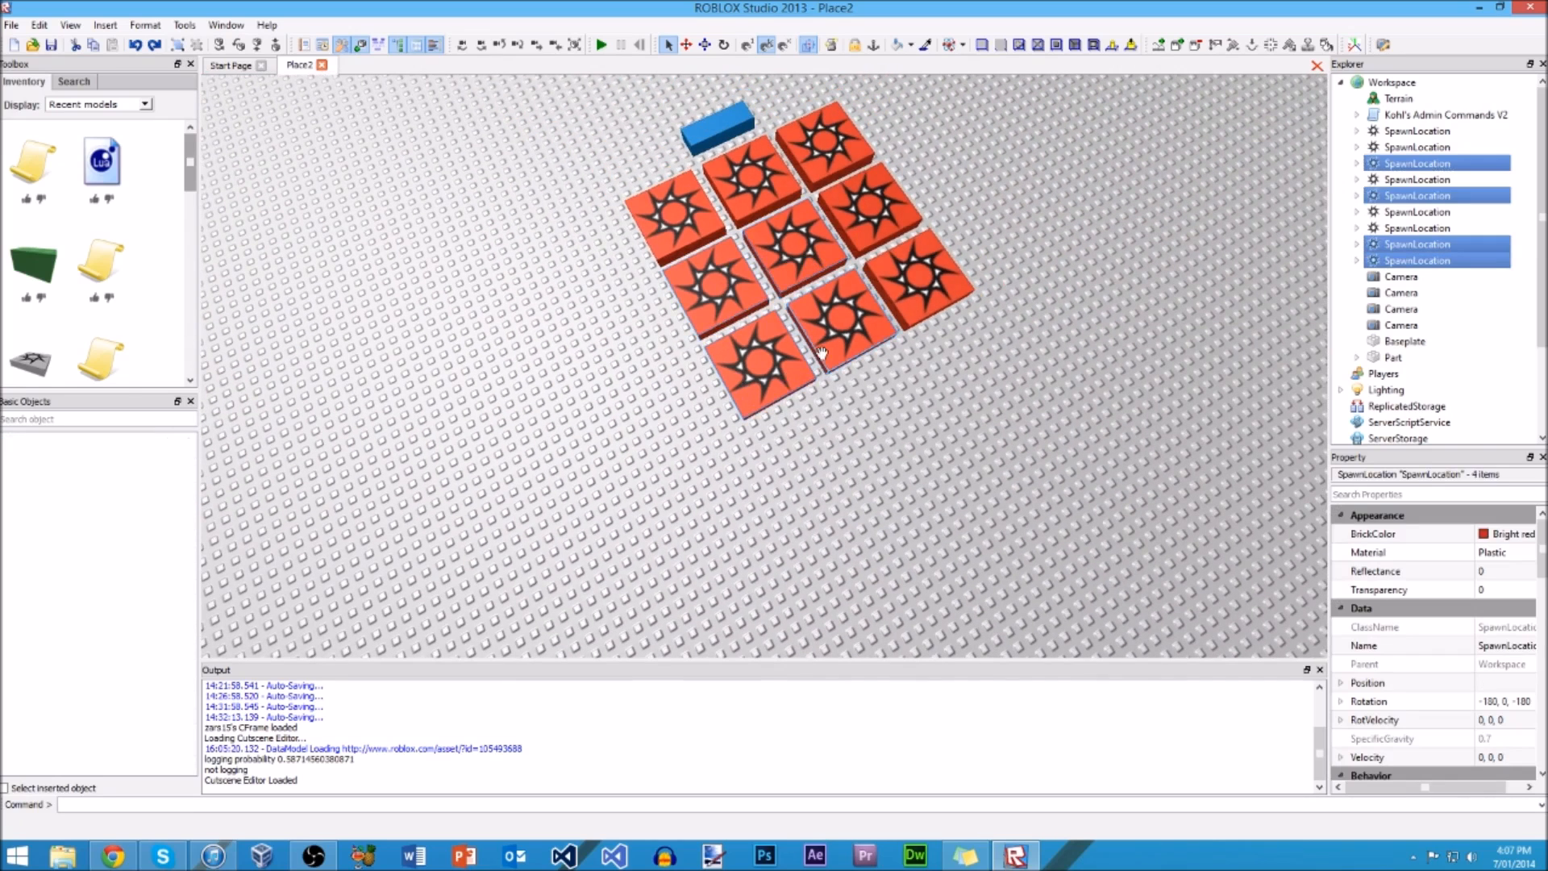
click(177, 44)
drag(754, 367, 708, 413)
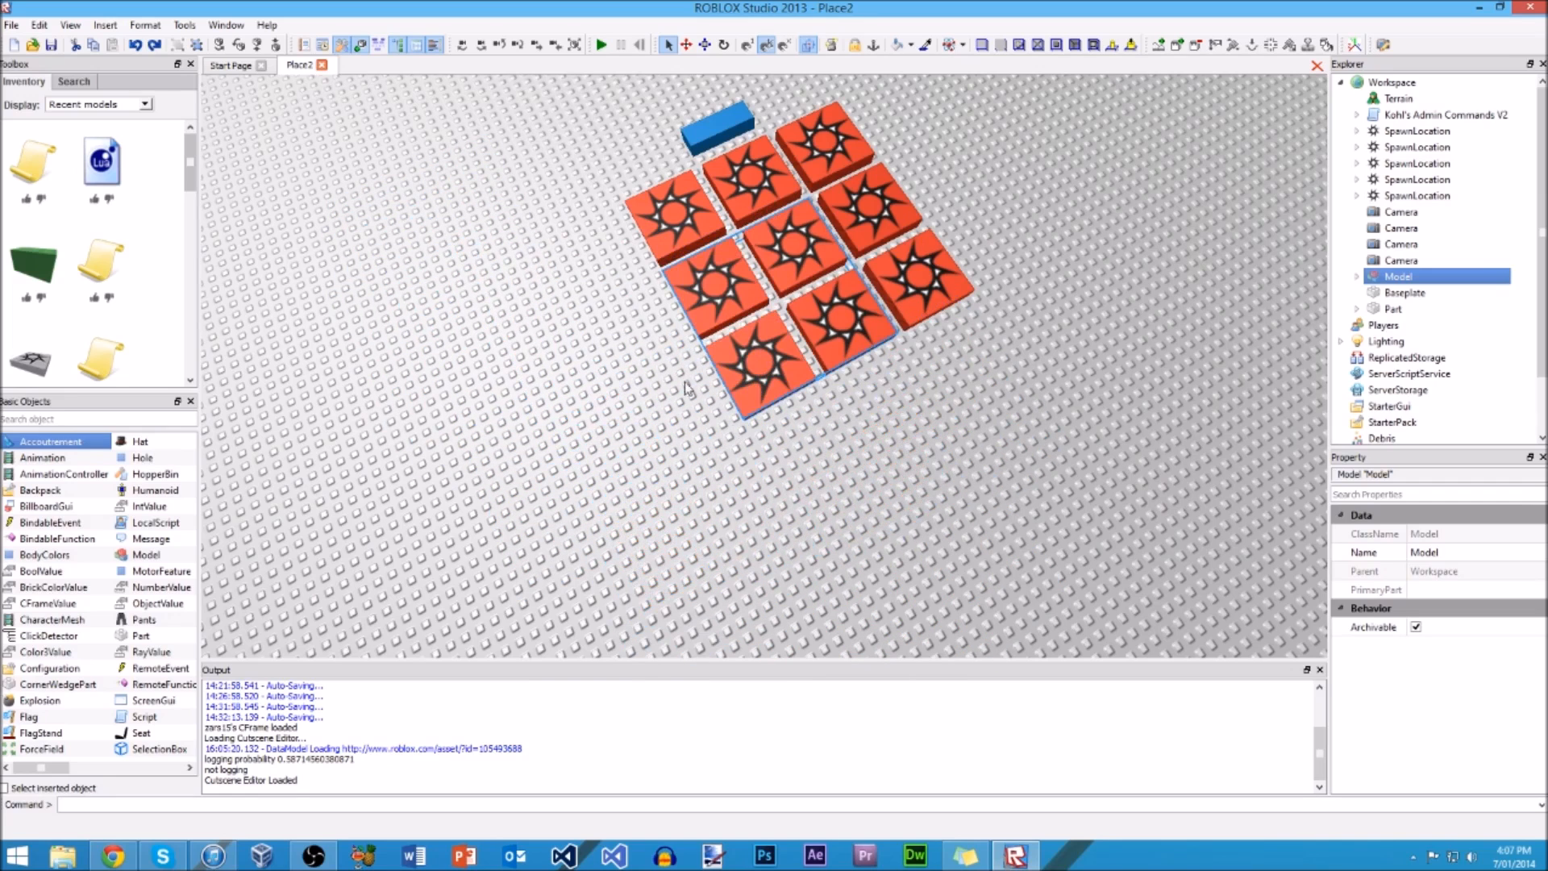
Step: Ungroup the model of four spawn locations, move one of them on its own, and undo that move
click(198, 46)
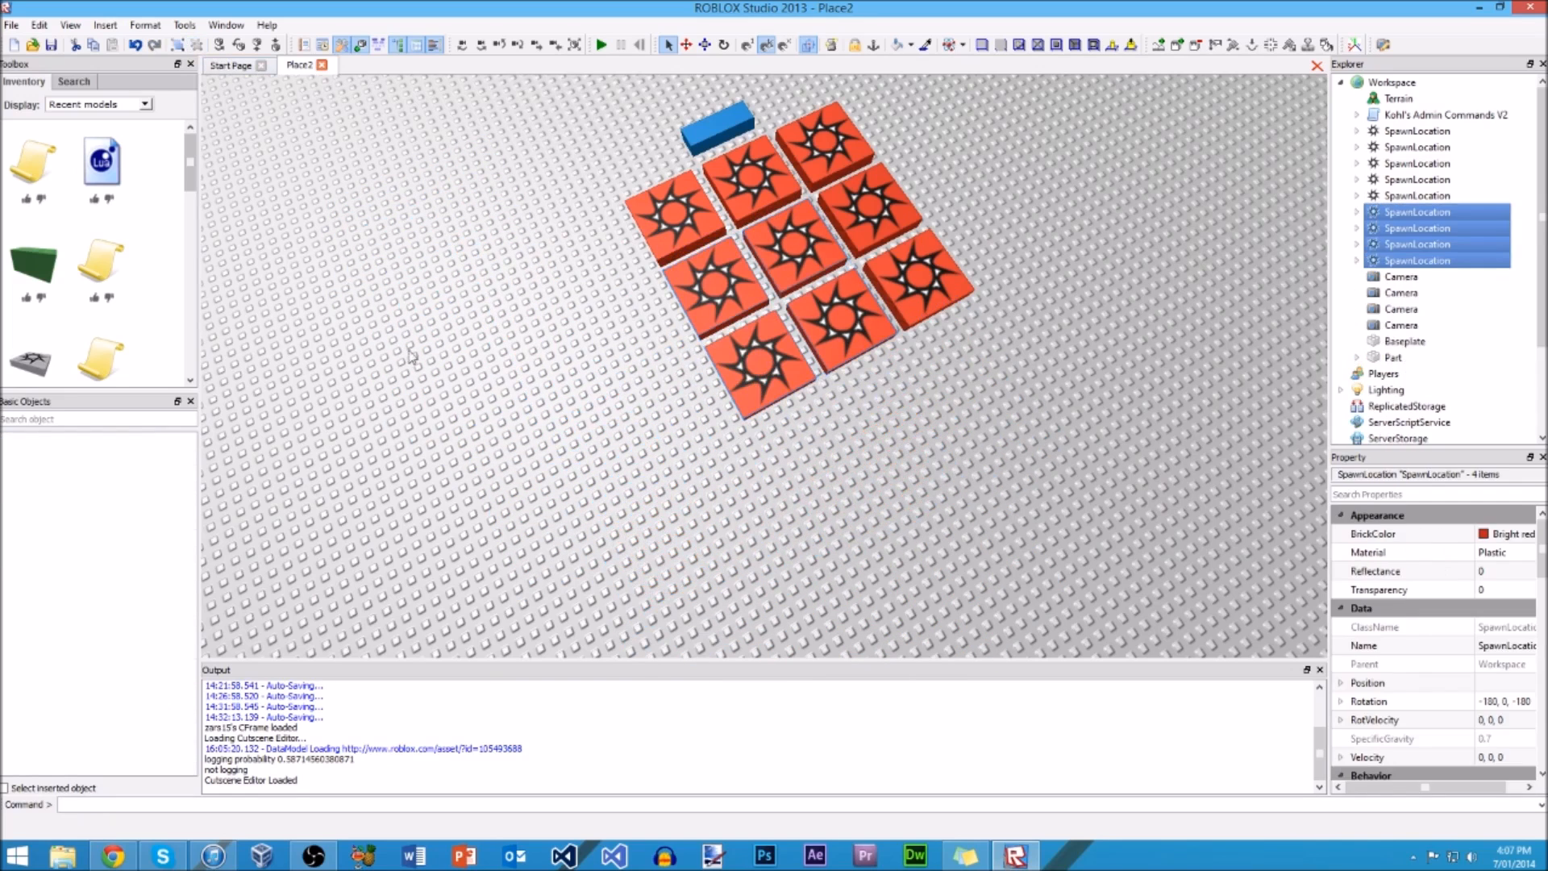
click(660, 398)
drag(748, 287, 675, 309)
key(ctrl+z)
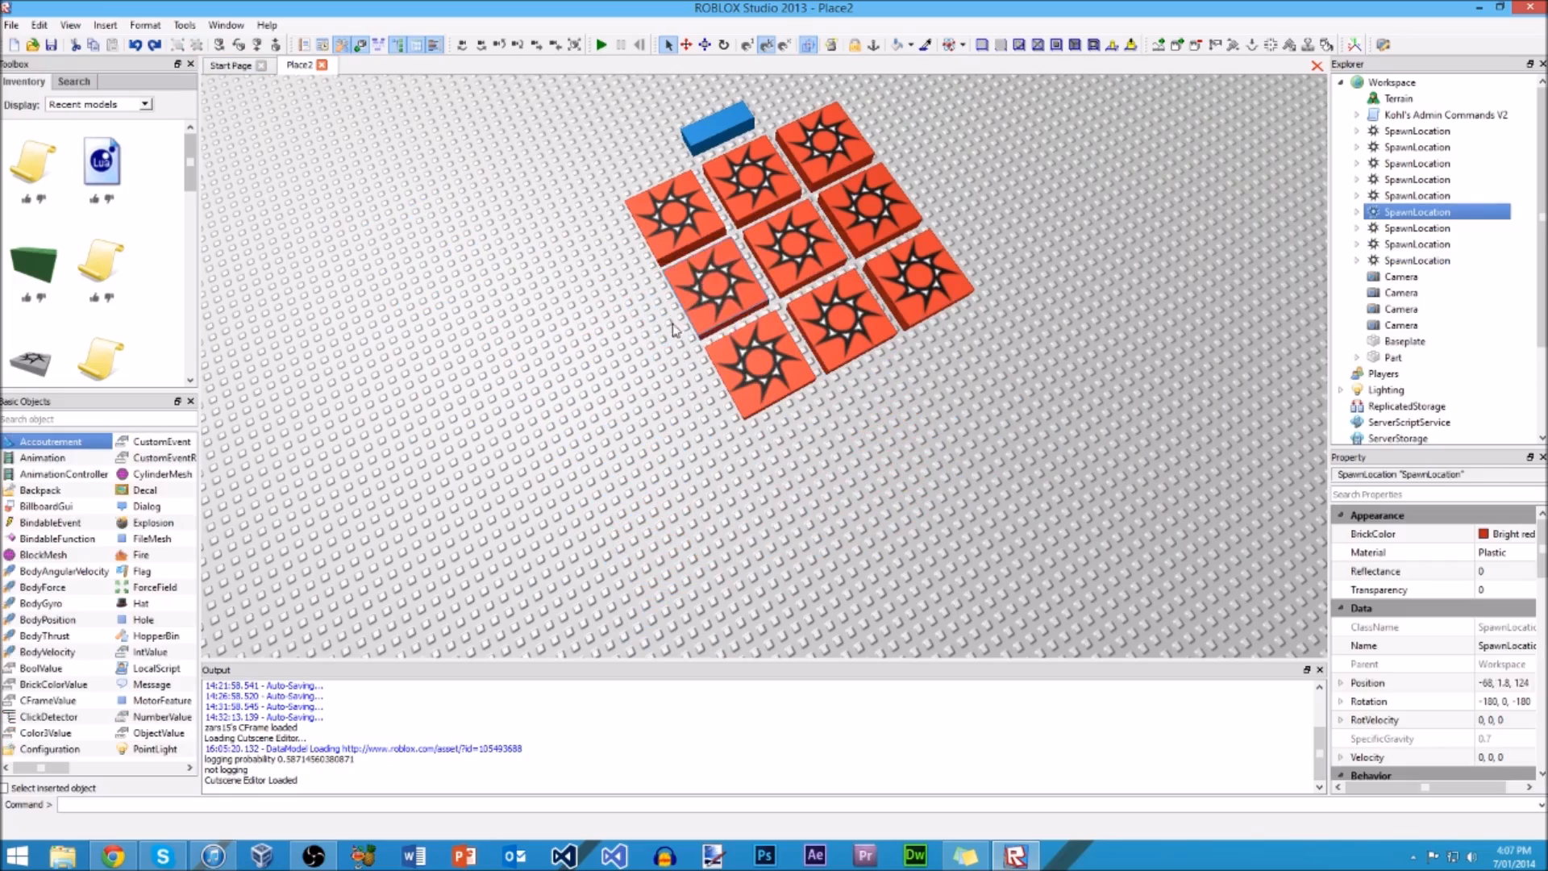
Step: Move the blue part from behind the spawn location grid to an open spot in front of it
click(636, 448)
right_drag(635, 447, 608, 454)
scroll(608, 453, up, 3)
scroll(608, 454, down, 4)
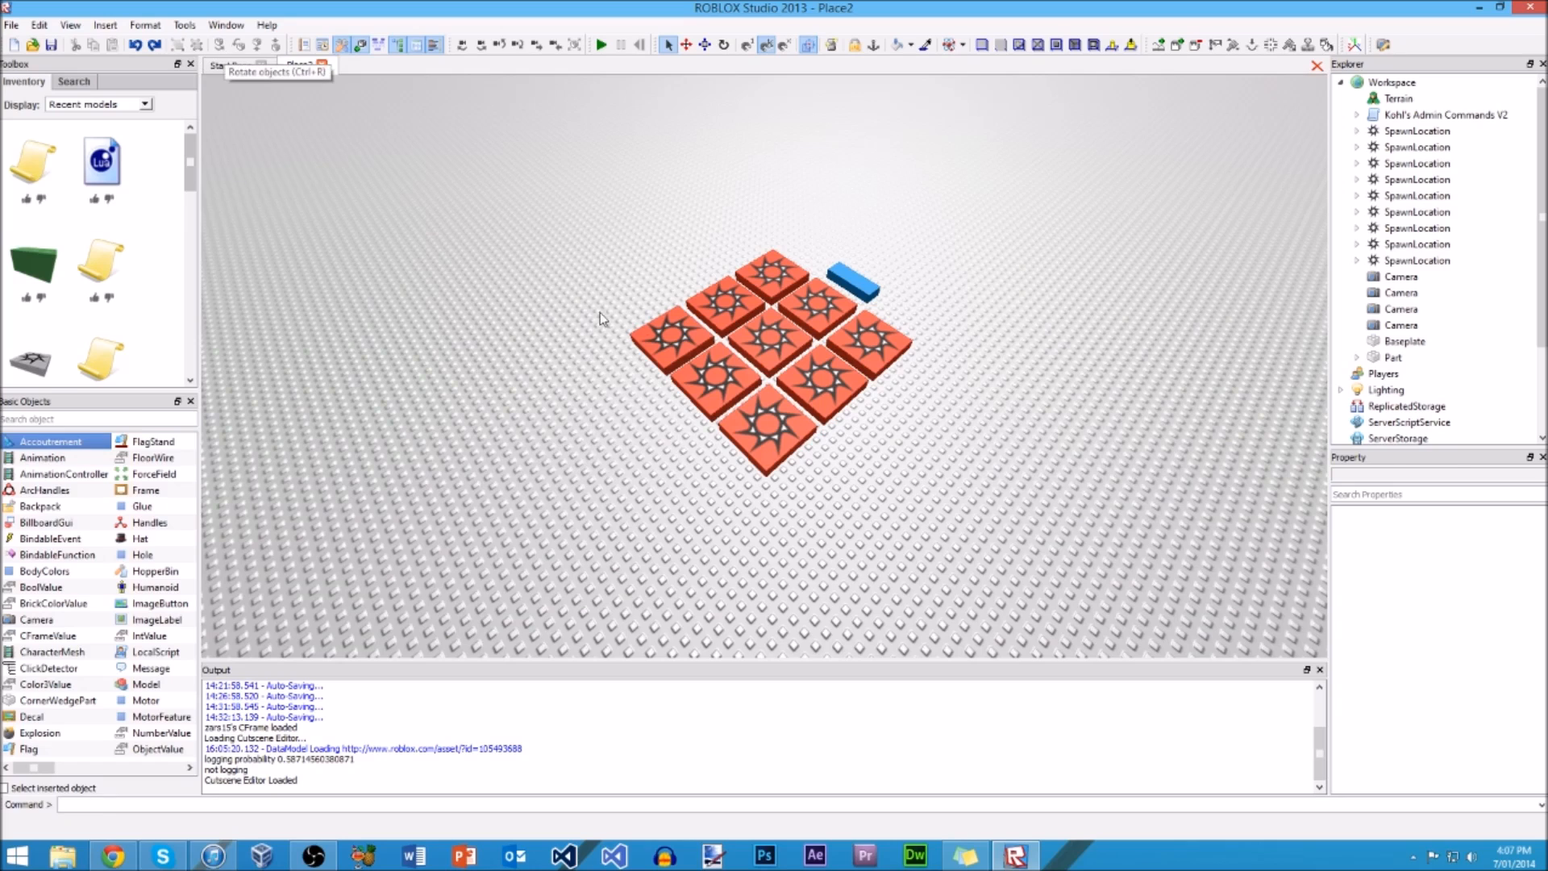
click(673, 337)
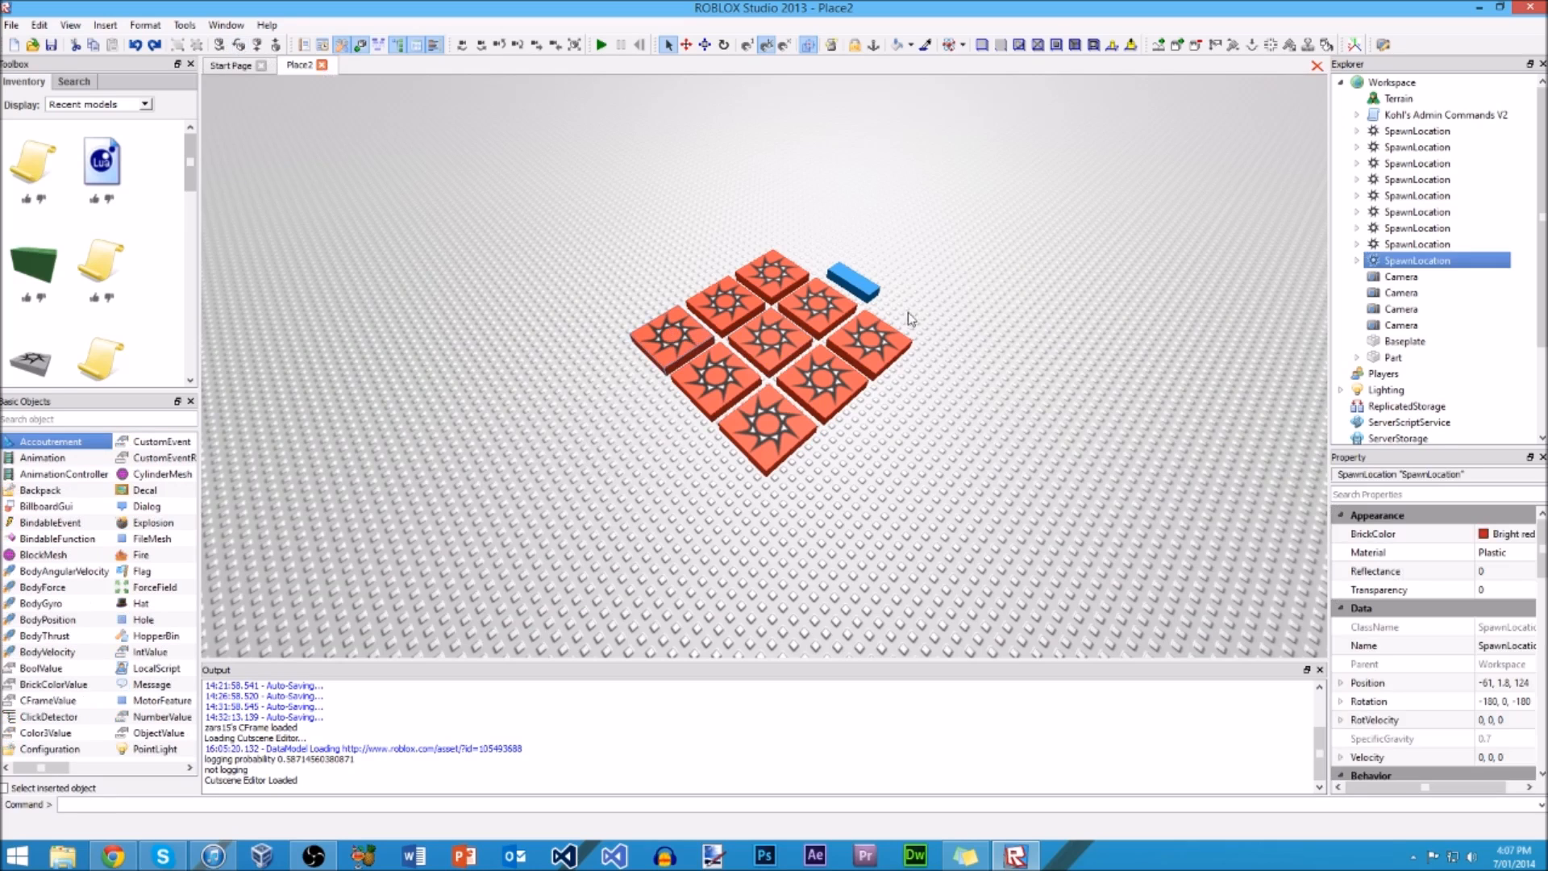
drag(863, 281, 569, 489)
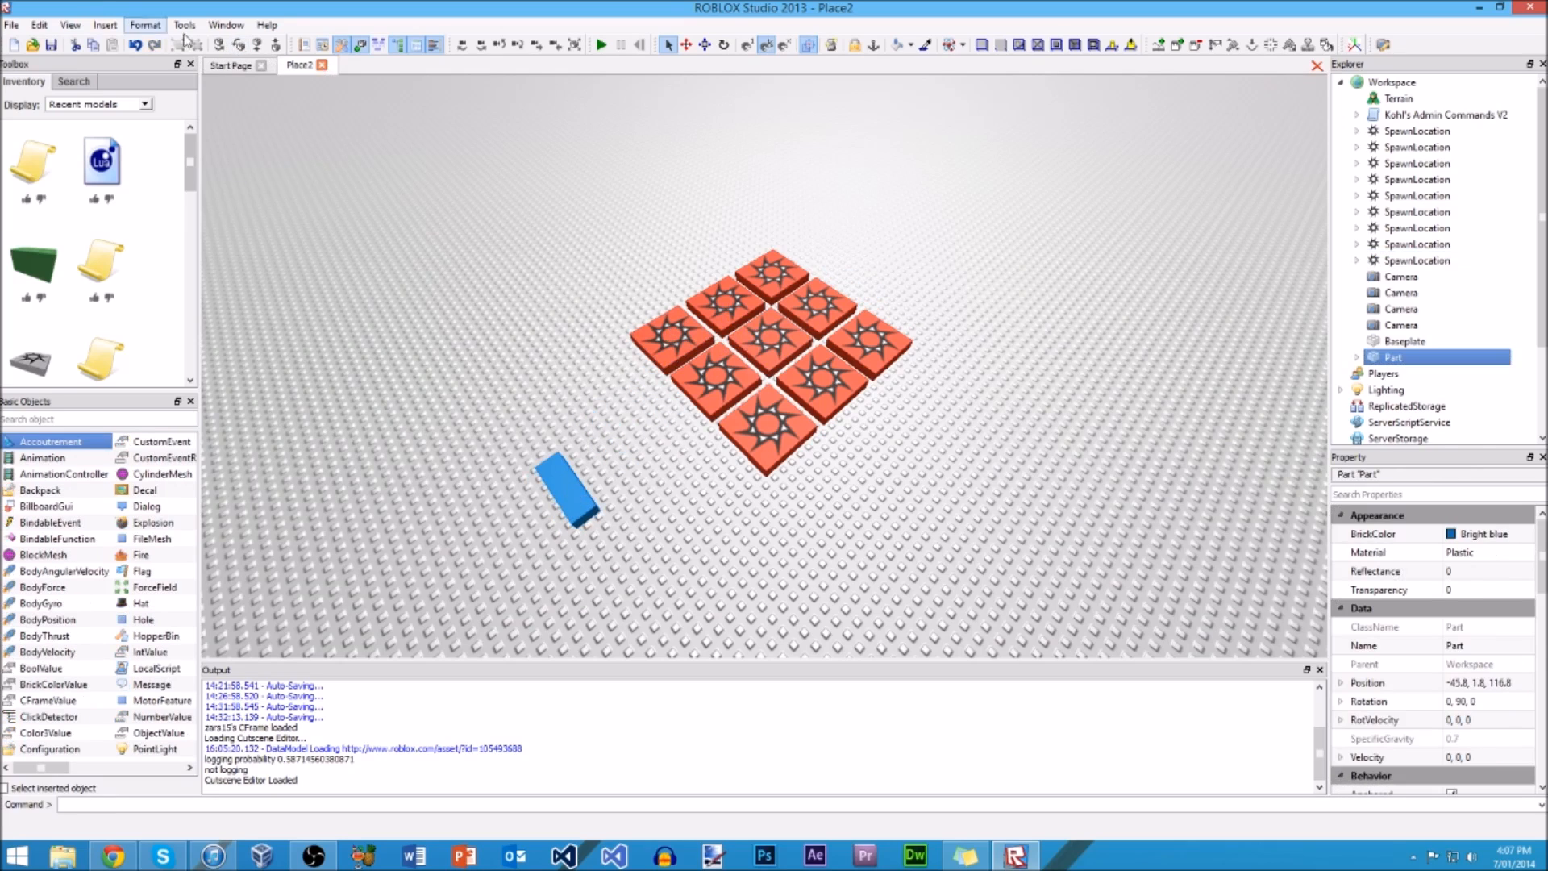
Step: Rotate and tilt the blue part repeatedly with the Rotate and Tilt commands
click(218, 47)
click(219, 47)
click(218, 47)
click(219, 47)
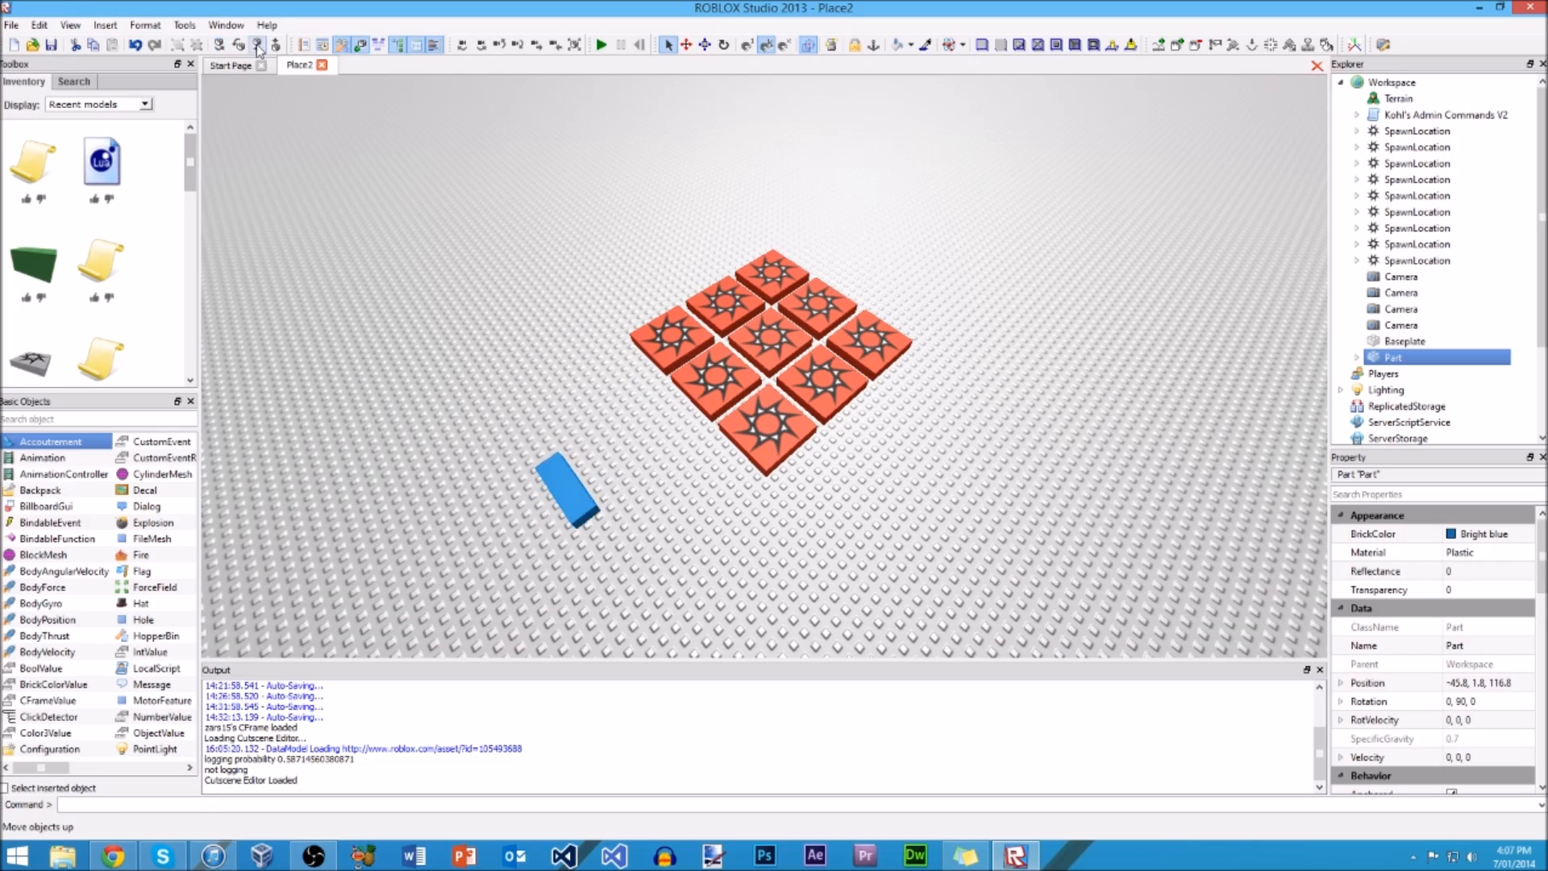
click(240, 46)
click(240, 46)
click(241, 46)
click(241, 46)
Step: Undo the blue part's rotations, tilts and move, and clear the selection
key(ctrl+z)
key(ctrl+z)
key(ctrl+z)
key(ctrl+z)
key(ctrl+z)
key(ctrl+z)
key(ctrl+z)
key(ctrl+z)
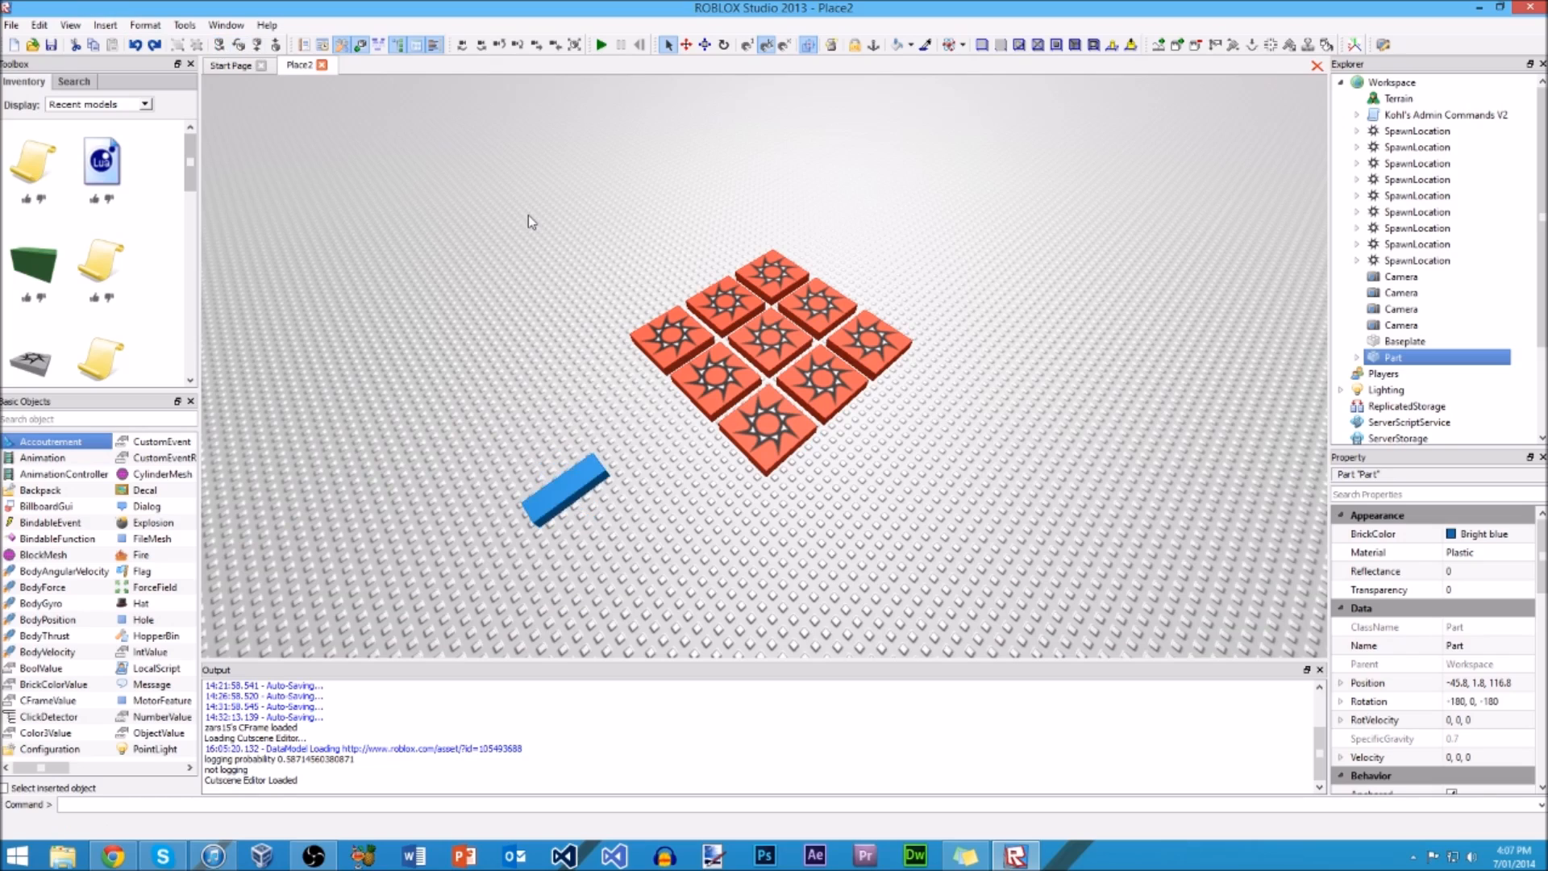
key(ctrl+z)
click(474, 241)
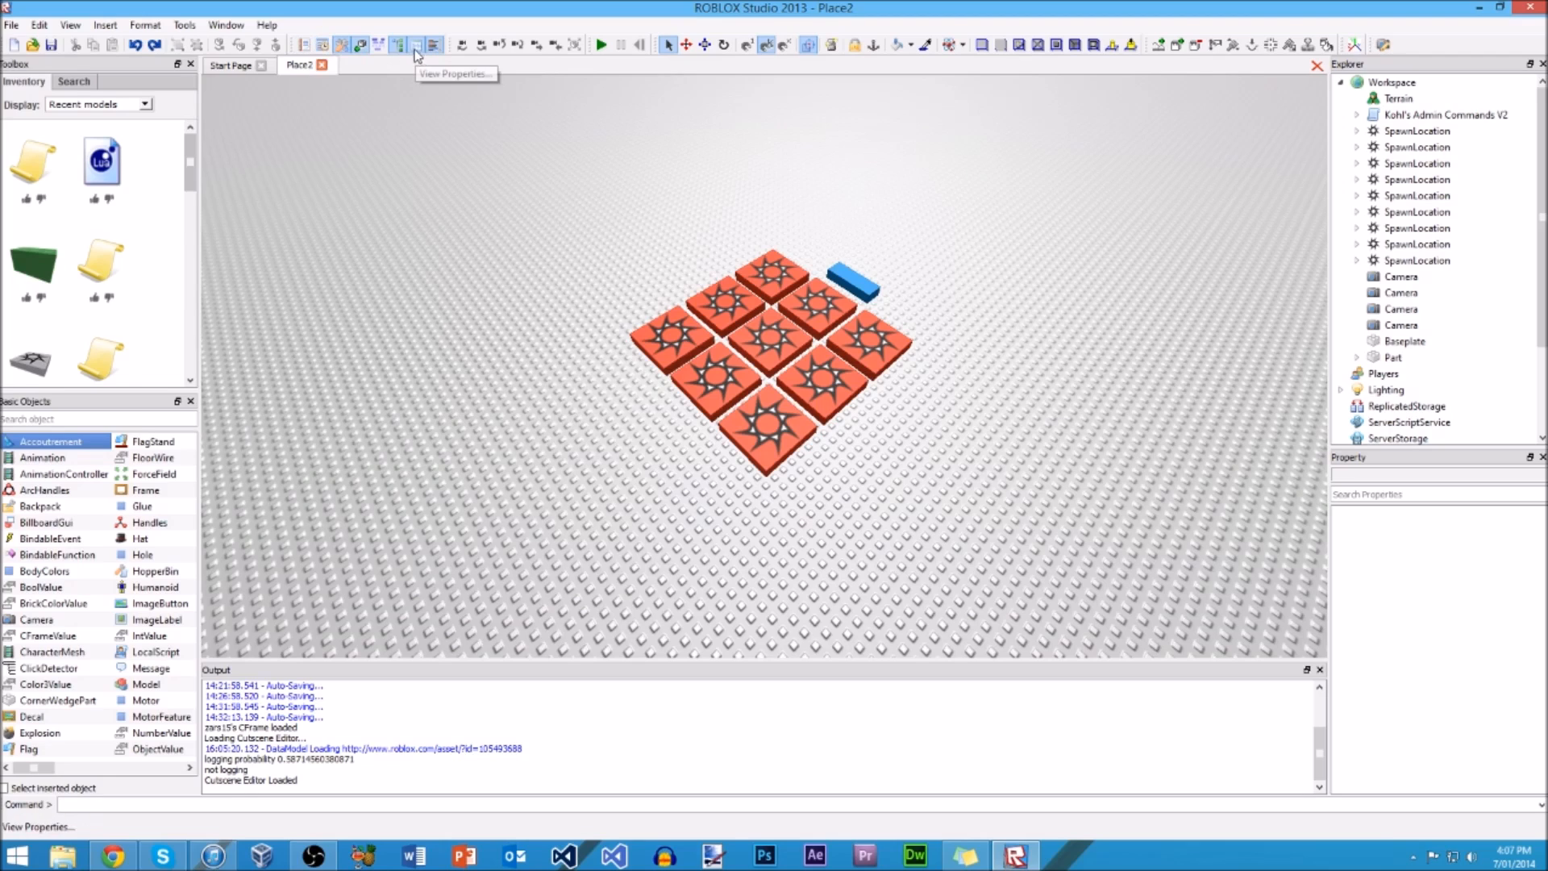
Step: Pan the camera left and right around the grid and tilt it up and down
click(462, 46)
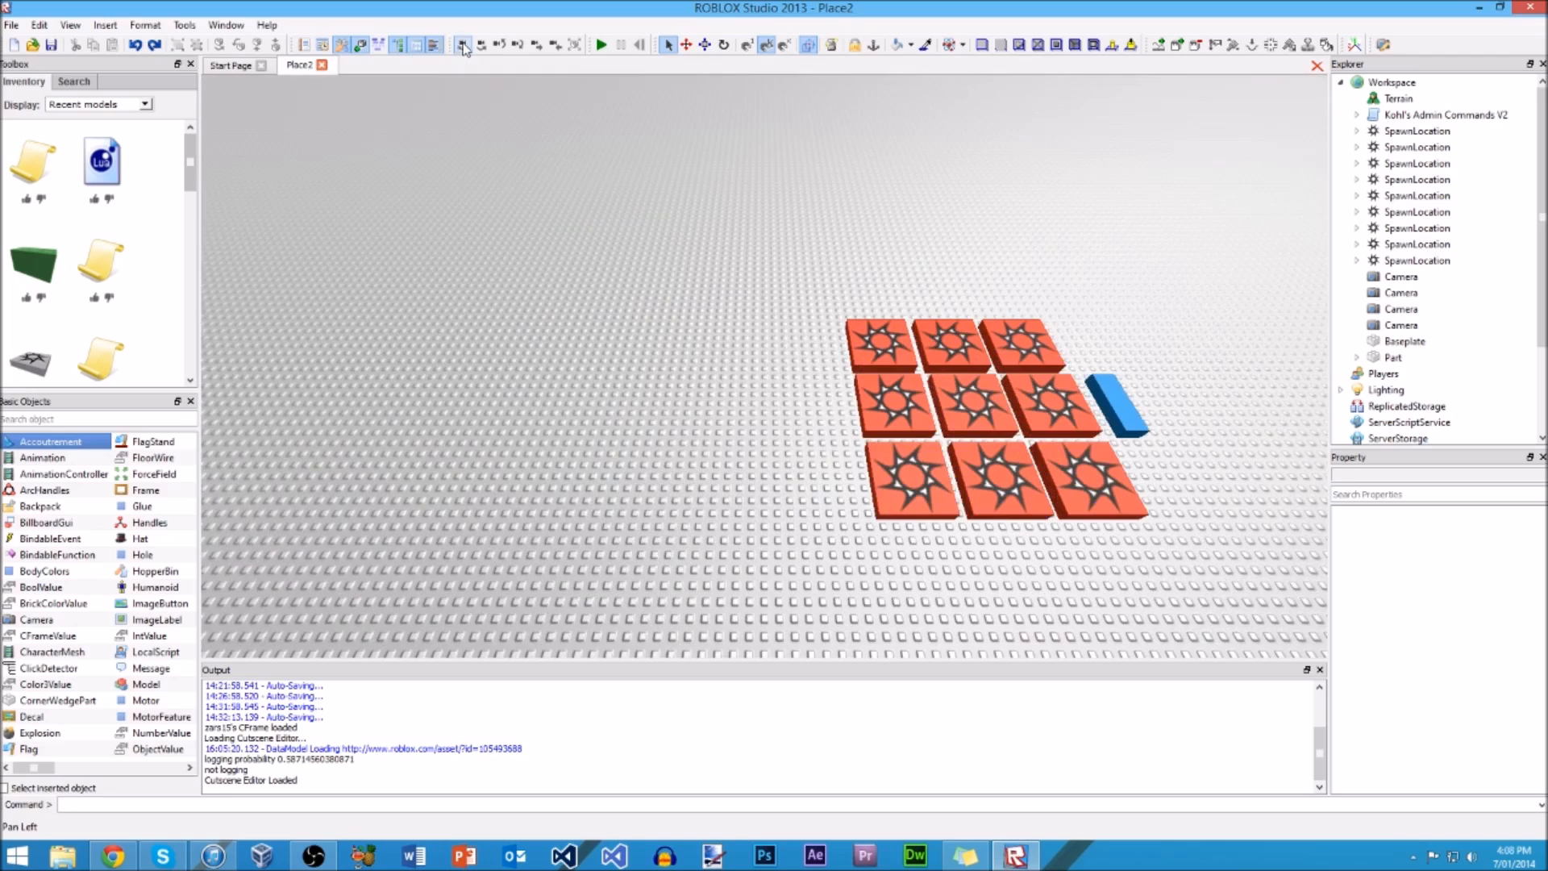
click(481, 46)
click(499, 46)
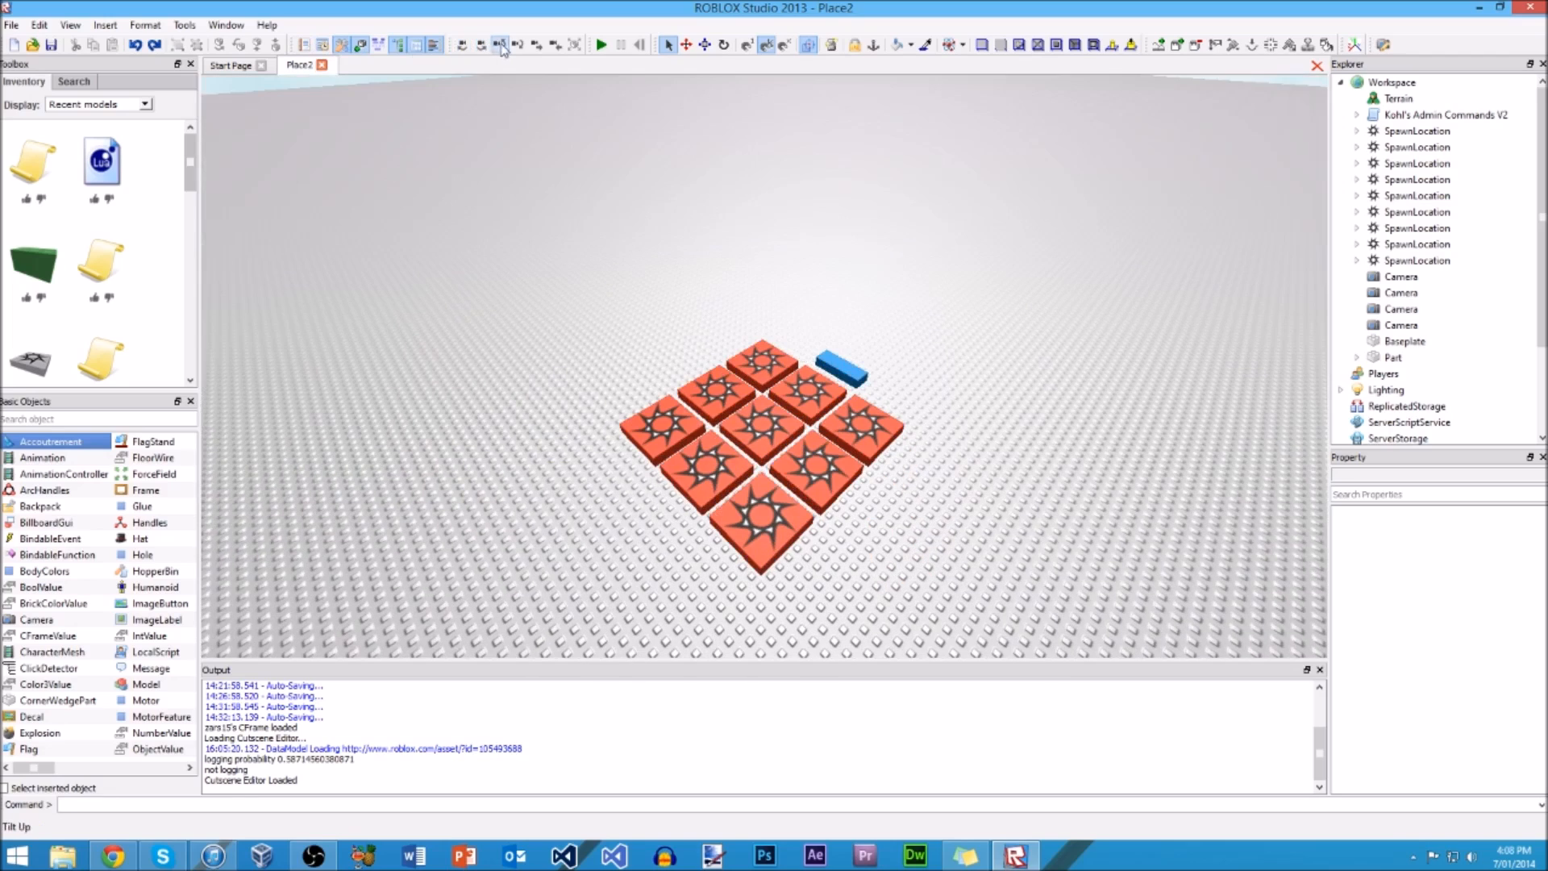
click(518, 46)
Step: Zoom the camera in and out on the spawn location grid and view it from a lower angle
click(536, 46)
click(555, 46)
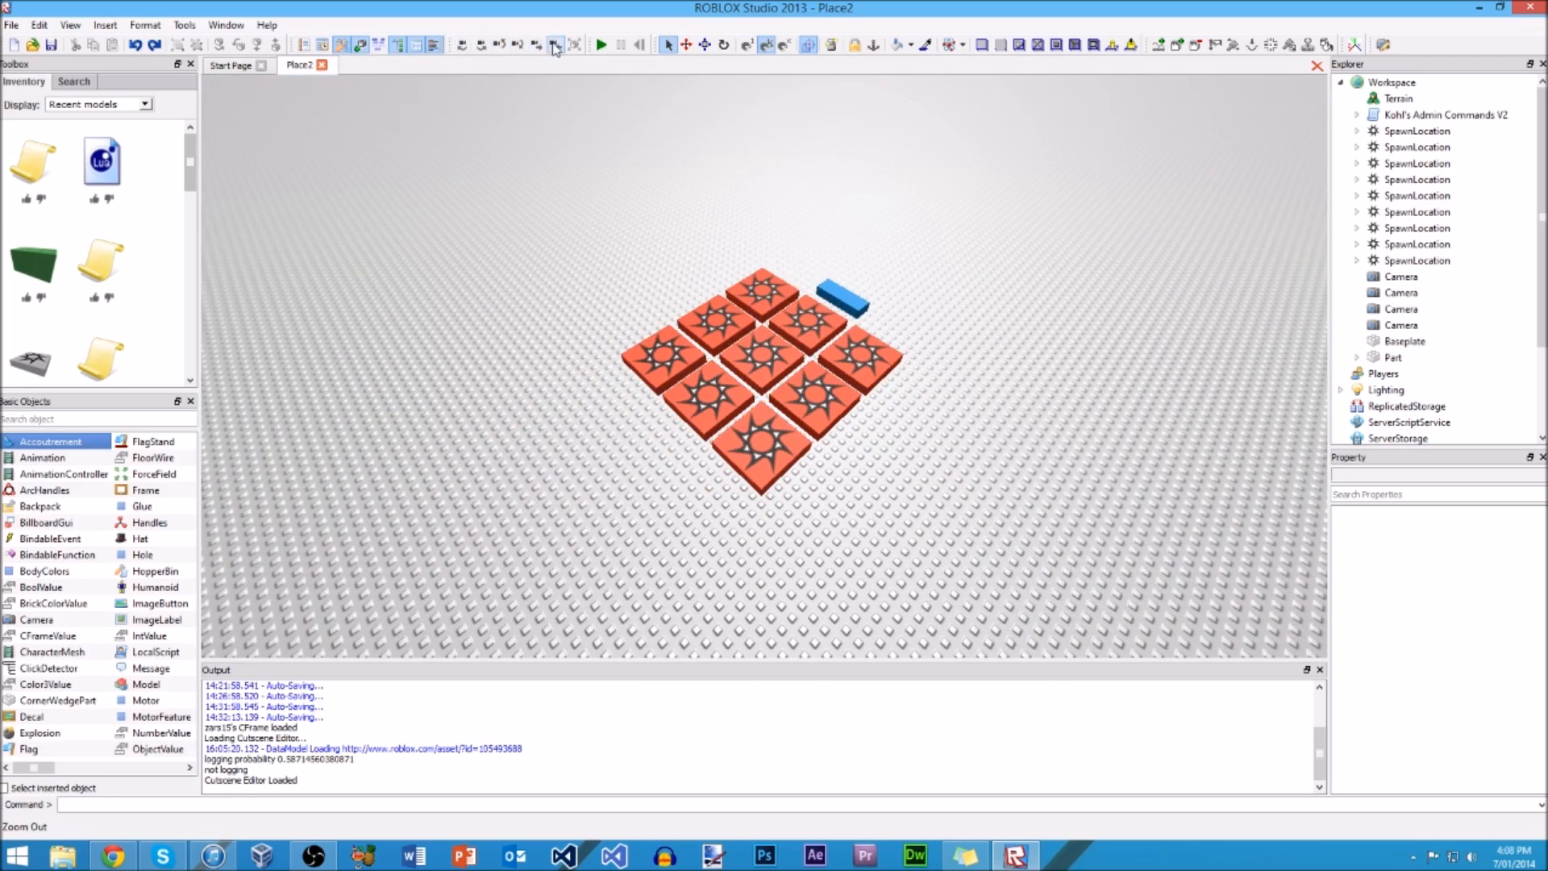
click(555, 46)
click(555, 46)
click(536, 46)
click(537, 46)
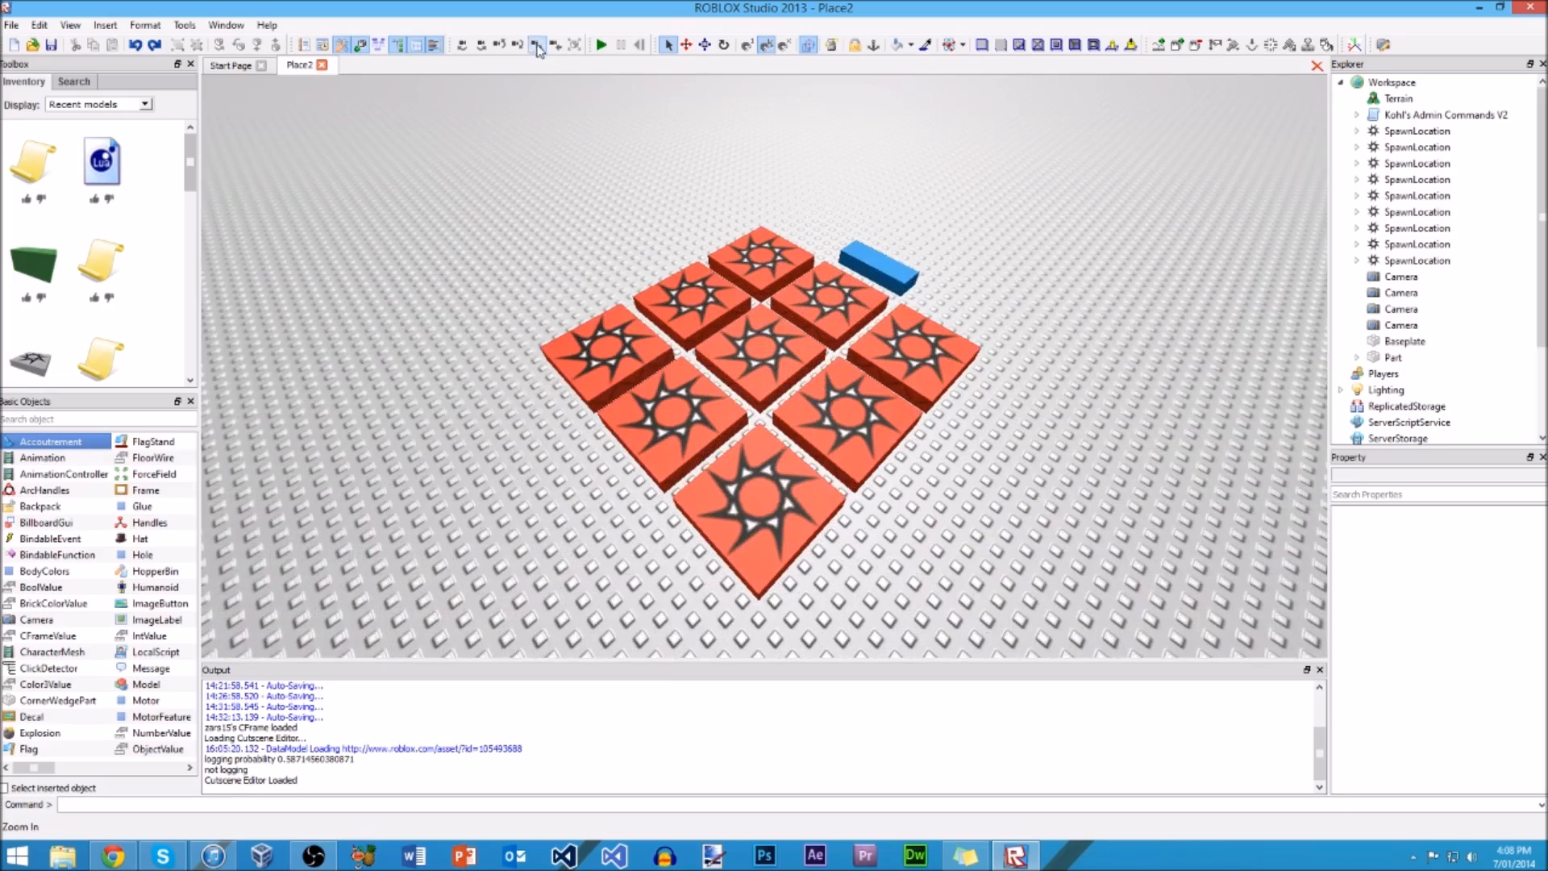
right_drag(802, 131, 847, 239)
scroll(848, 234, down, 5)
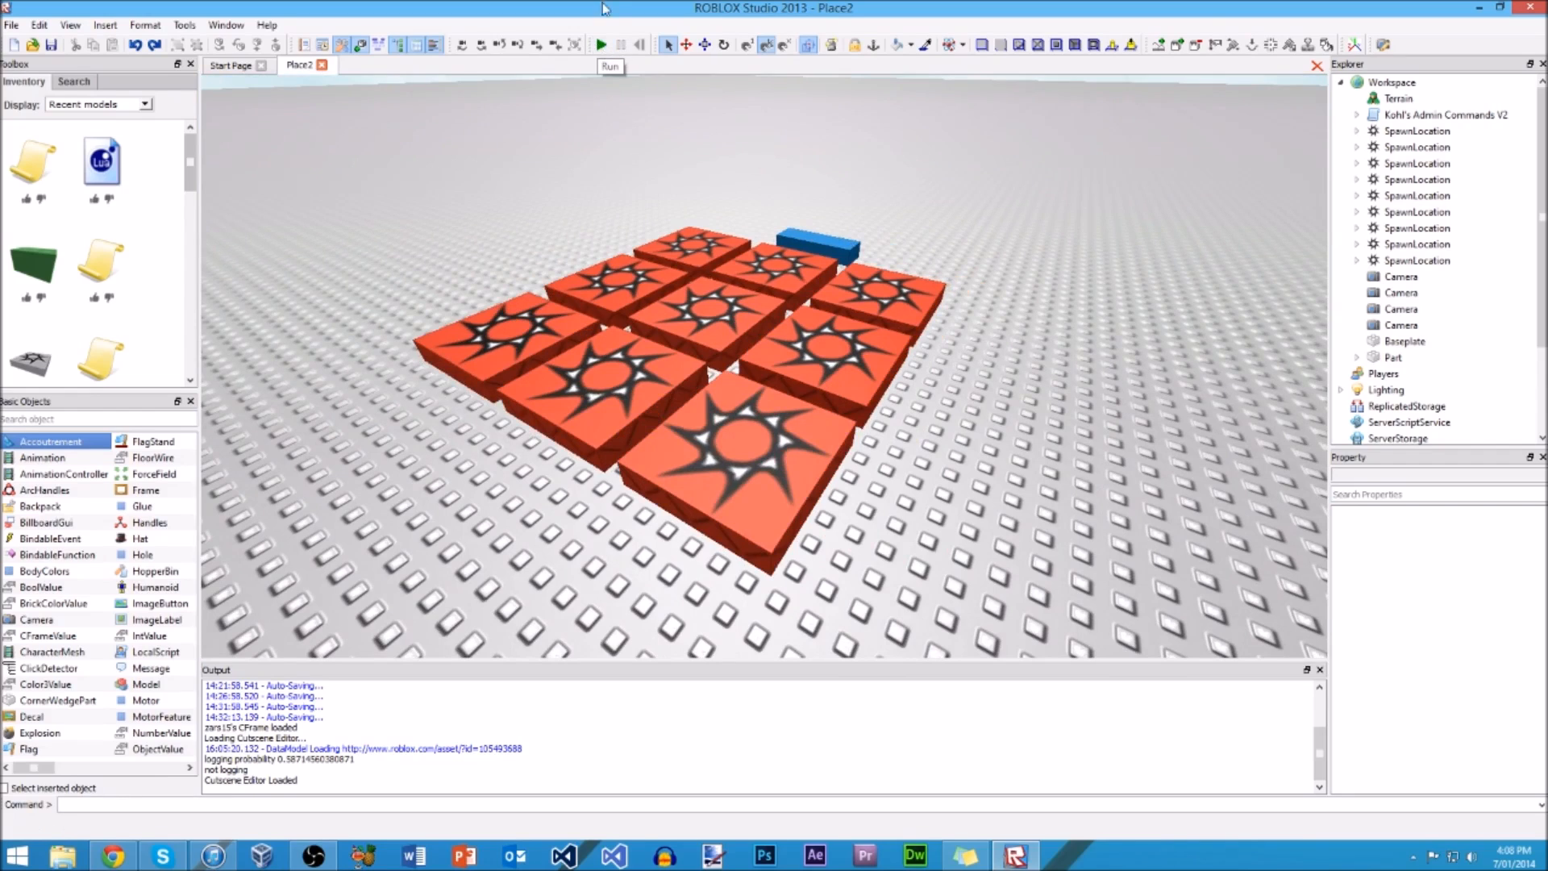
Step: Select the Kohl's Admin Commands V2 script to show its properties, and clear the selection
right_drag(1000, 296, 1006, 307)
click(1432, 115)
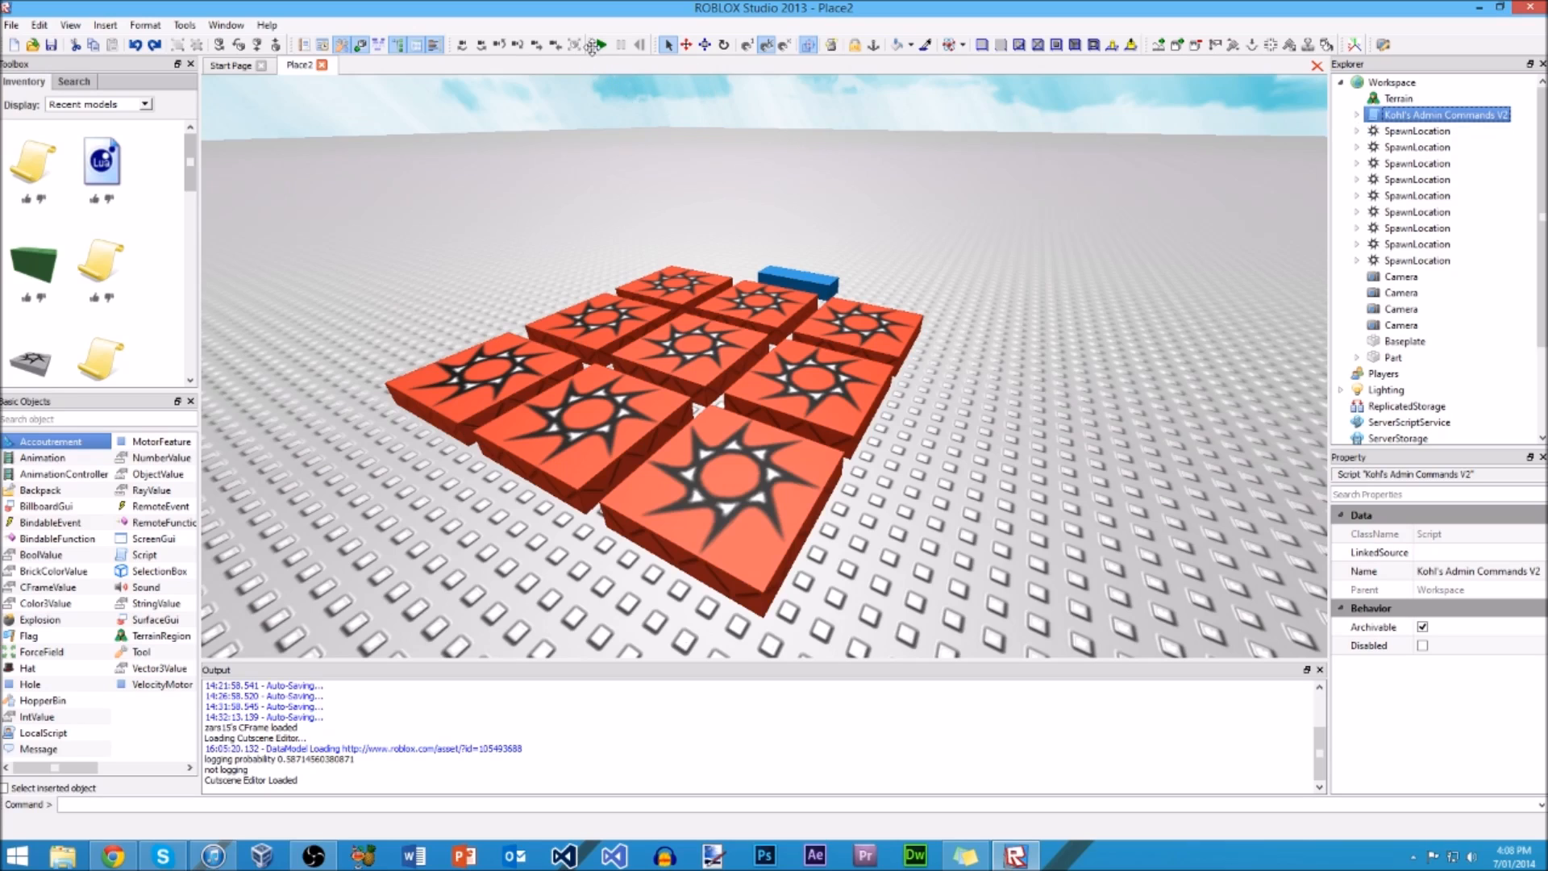
click(697, 87)
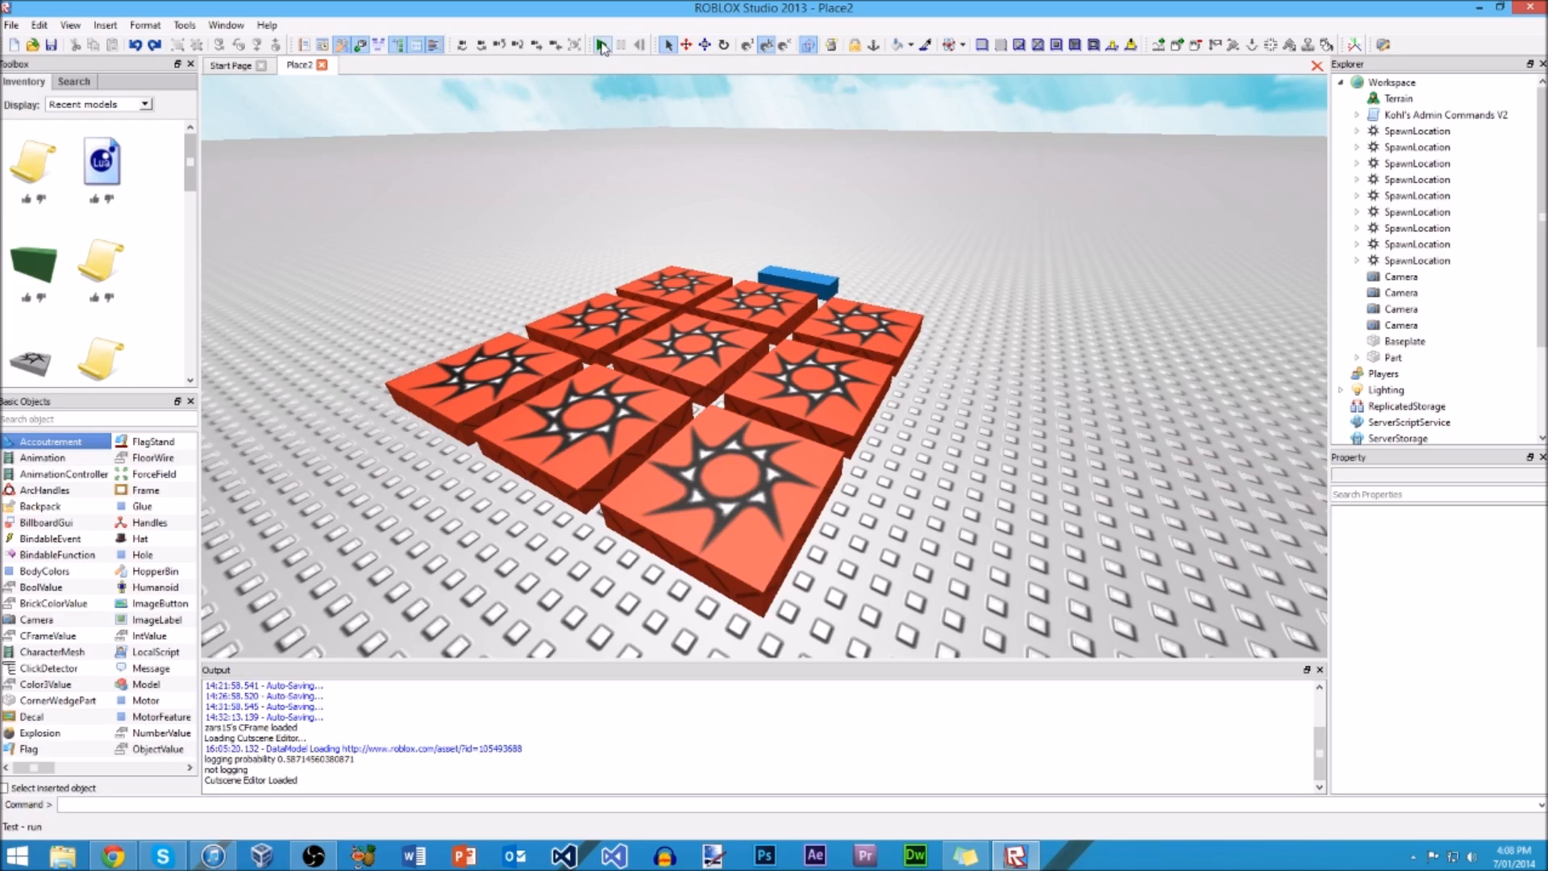
Step: Move the corner spawn location beside the blue part away from the grid with the Select tool, and undo the move
click(668, 46)
drag(856, 324, 980, 295)
key(ctrl+z)
Step: Raise the corner spawn location above the grid and shift it outward along its axis with the Move tool
click(687, 46)
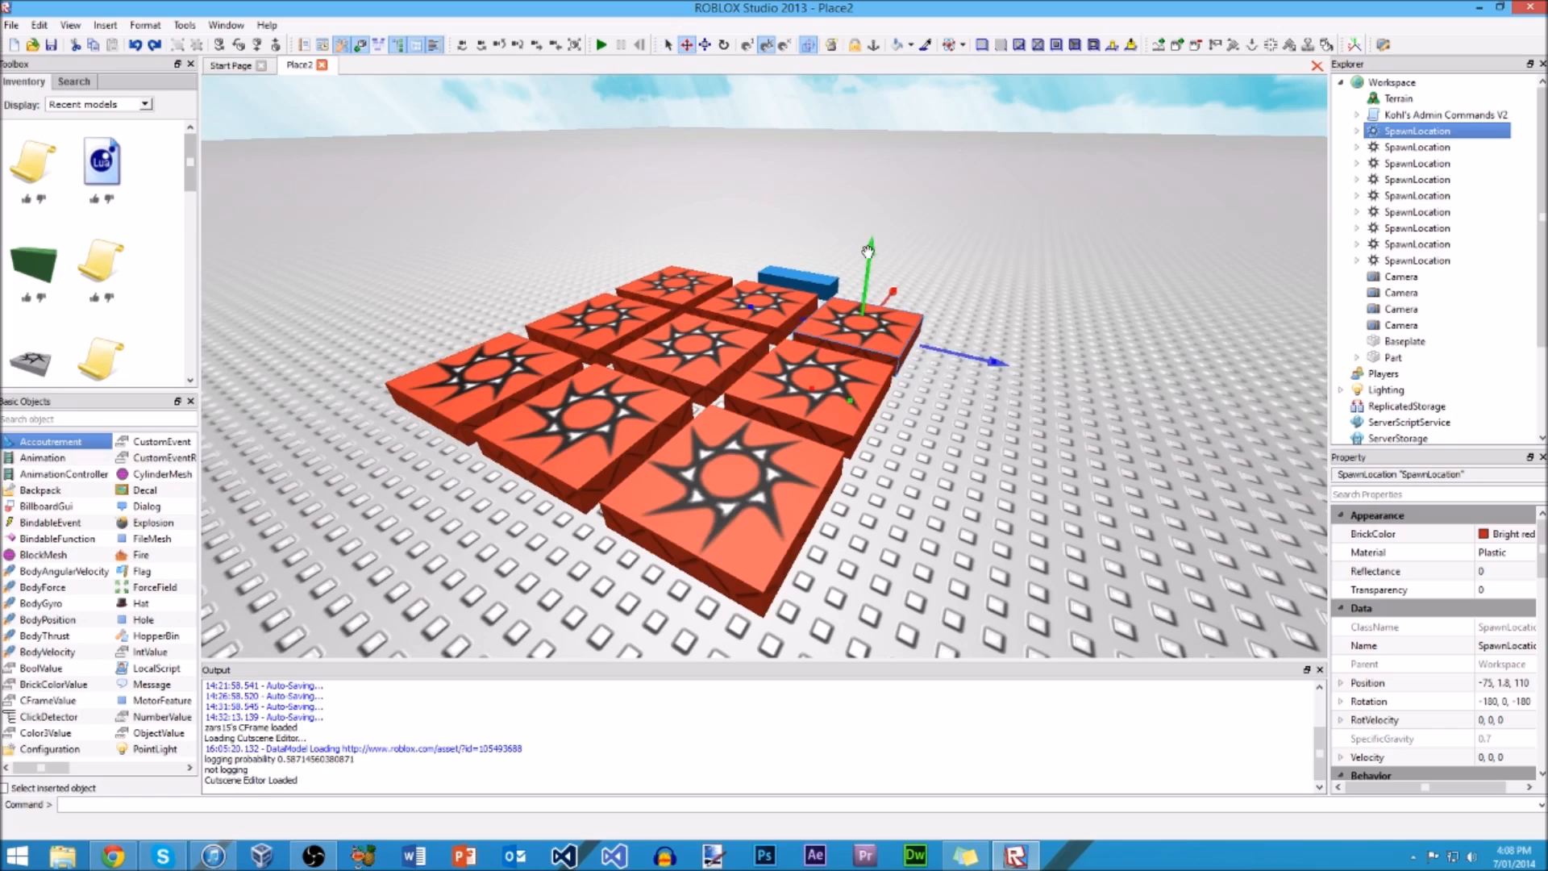
drag(868, 253, 921, 185)
drag(961, 235, 1016, 255)
key(f)
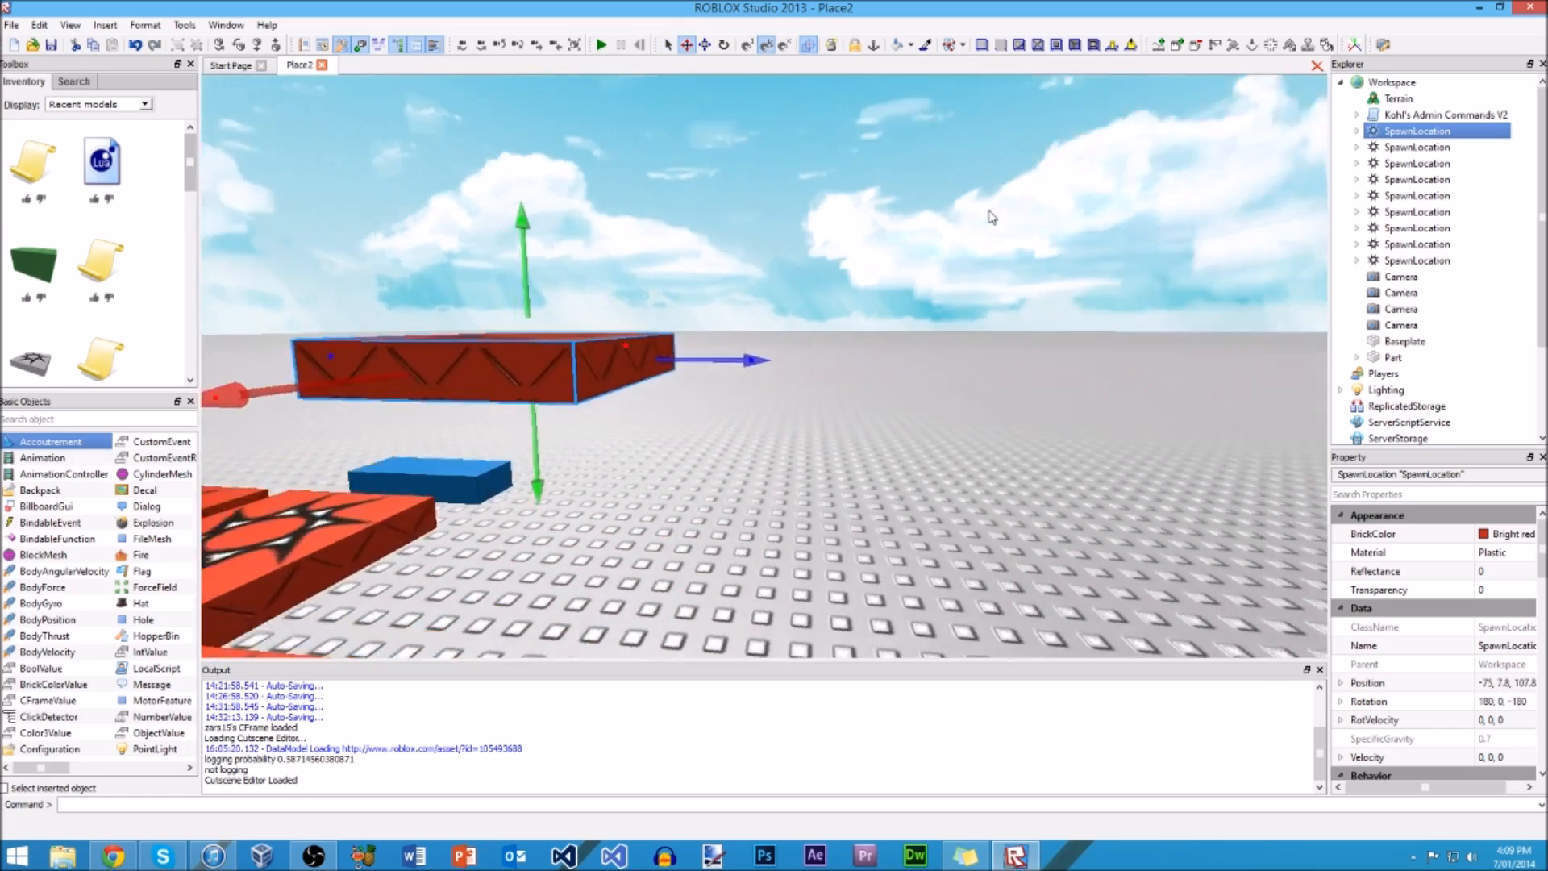
Step: Examine the raised spawn location's axis arrows from several angles, undo its moves, and clear the selection
scroll(988, 211, down, 3)
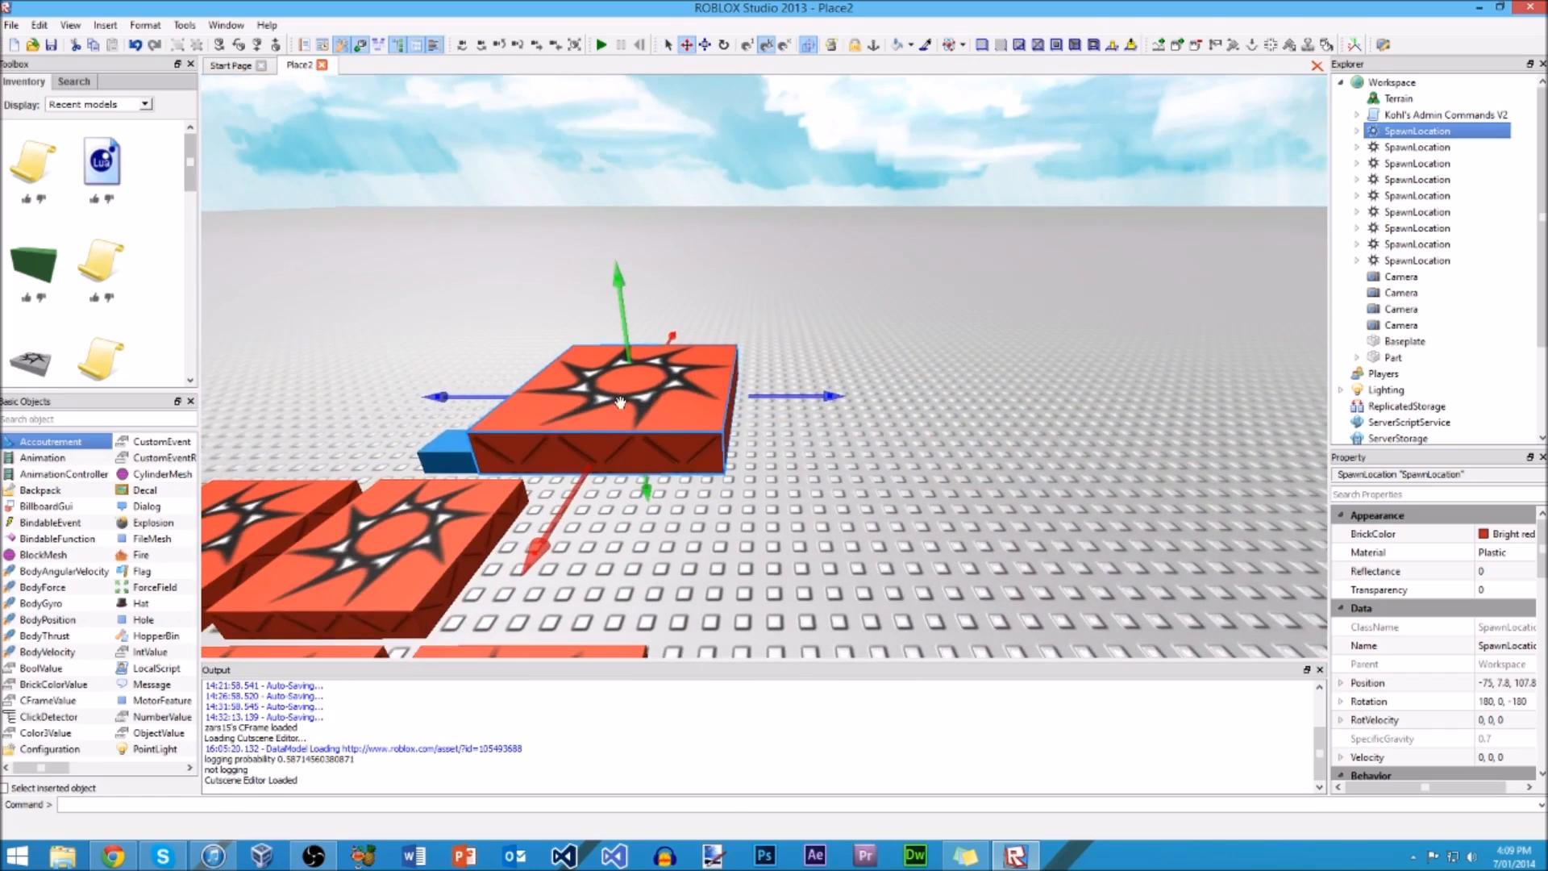
right_drag(667, 328, 657, 329)
scroll(657, 329, up, 4)
scroll(657, 329, down, 5)
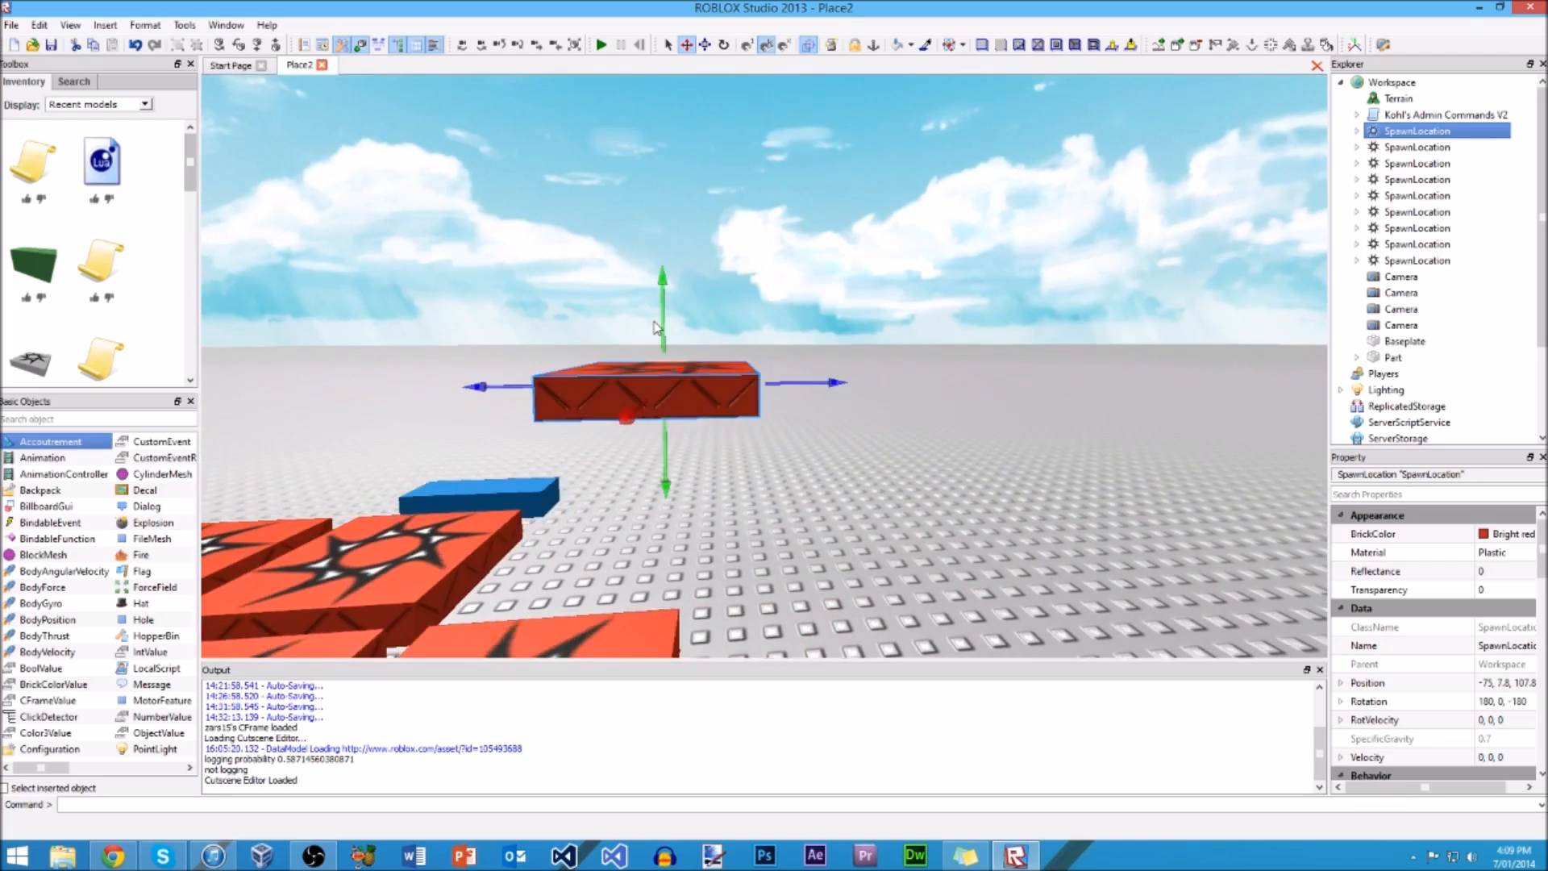
scroll(657, 328, up, 4)
scroll(657, 328, down, 4)
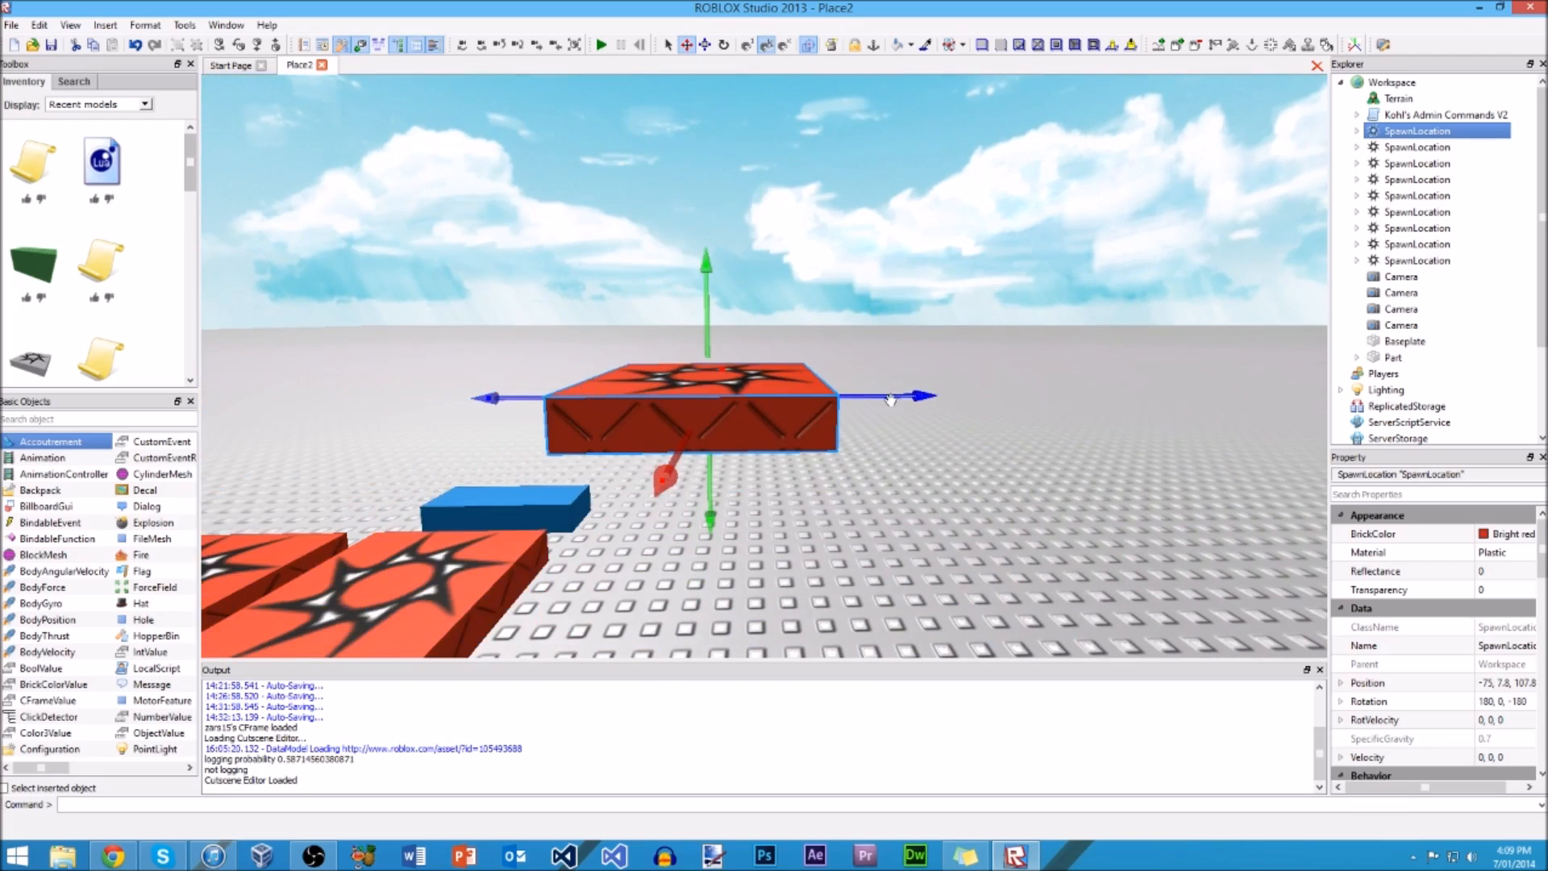
right_drag(730, 248, 782, 208)
scroll(716, 249, up, 4)
scroll(716, 249, down, 5)
key(ctrl+z)
click(786, 217)
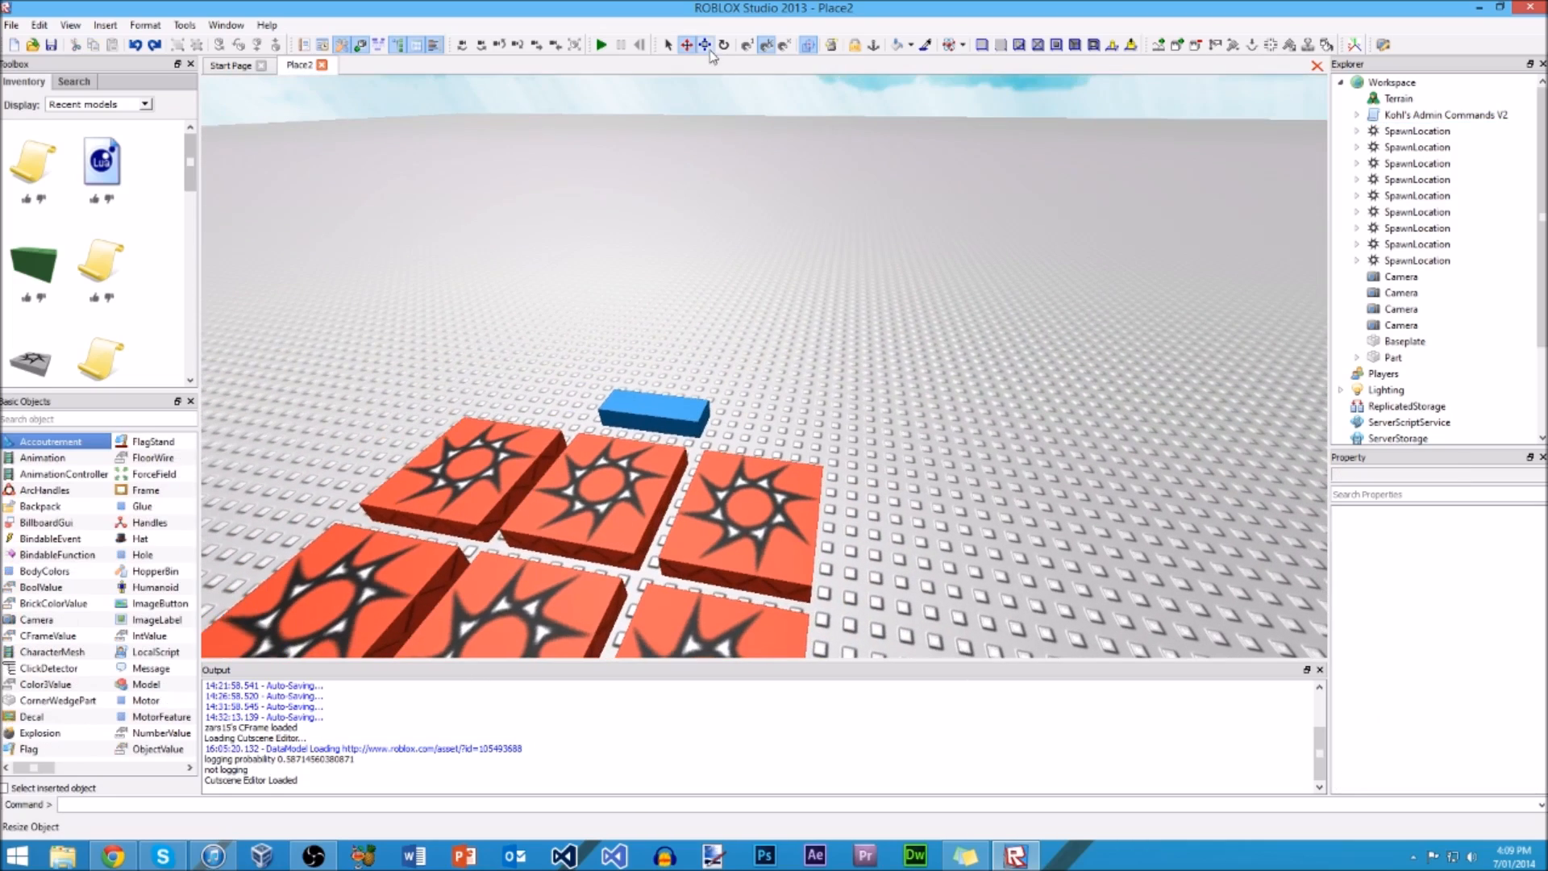
Step: Stretch the corner spawn location outward from the grid into a long slab with the Resize tool
click(707, 50)
right_drag(745, 257, 749, 274)
click(749, 274)
drag(827, 281, 1209, 294)
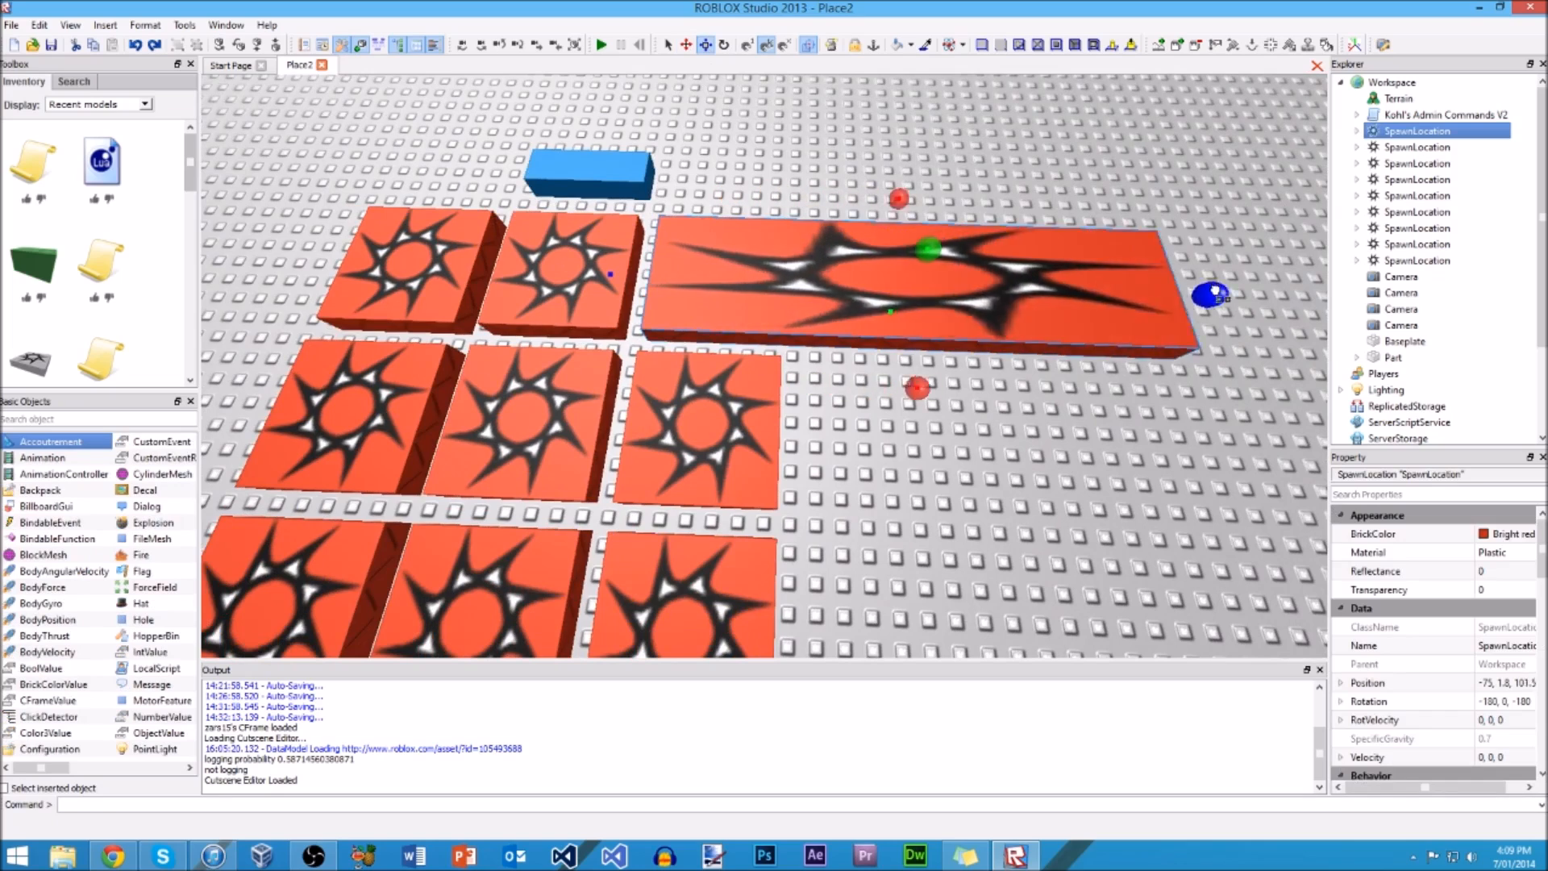
right_drag(1210, 293, 1329, 284)
Step: Undo the resizing of the corner spawn location and clear the selection
drag(873, 152, 860, 110)
right_drag(861, 110, 858, 100)
key(ctrl+z)
key(ctrl+z)
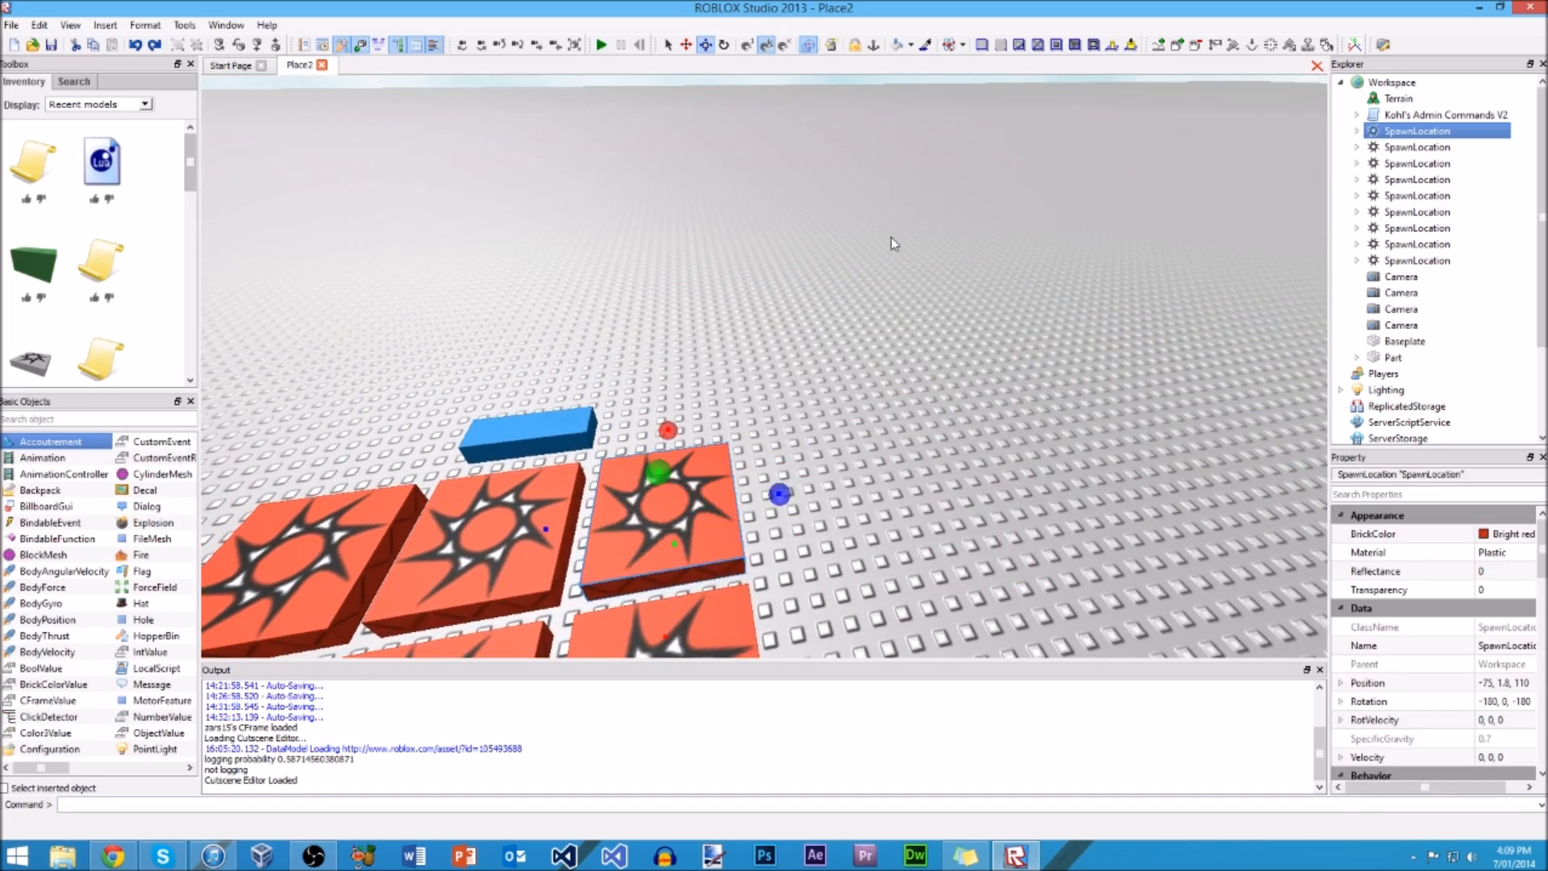
click(797, 248)
right_drag(796, 250, 807, 268)
Step: Select the corner spawn location and try to rotate it in place around its red axis with the Rotate tool
click(704, 48)
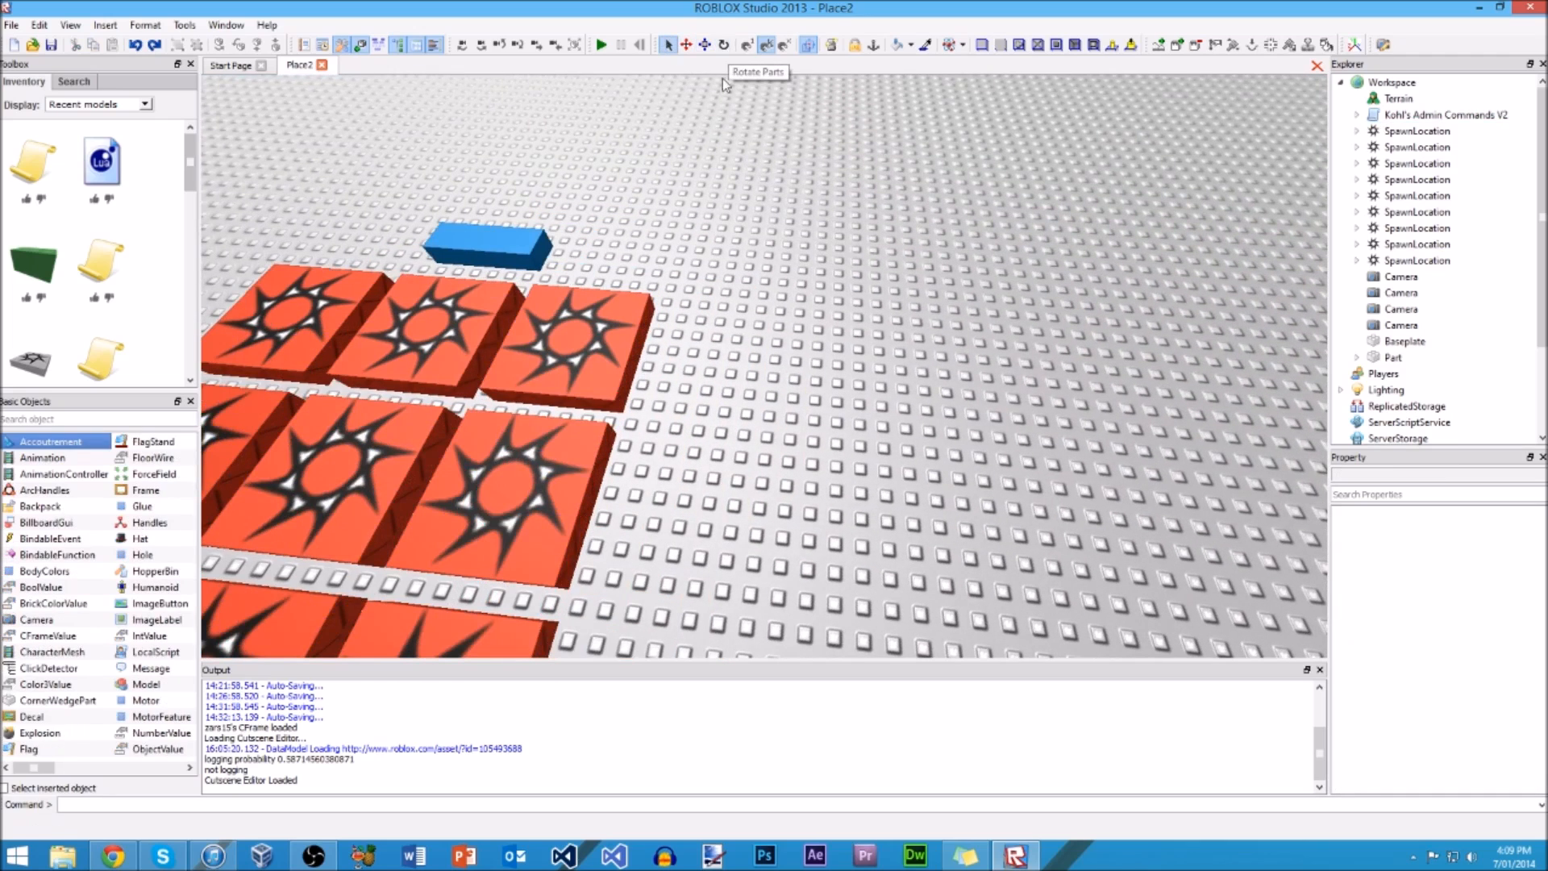
click(619, 320)
click(725, 45)
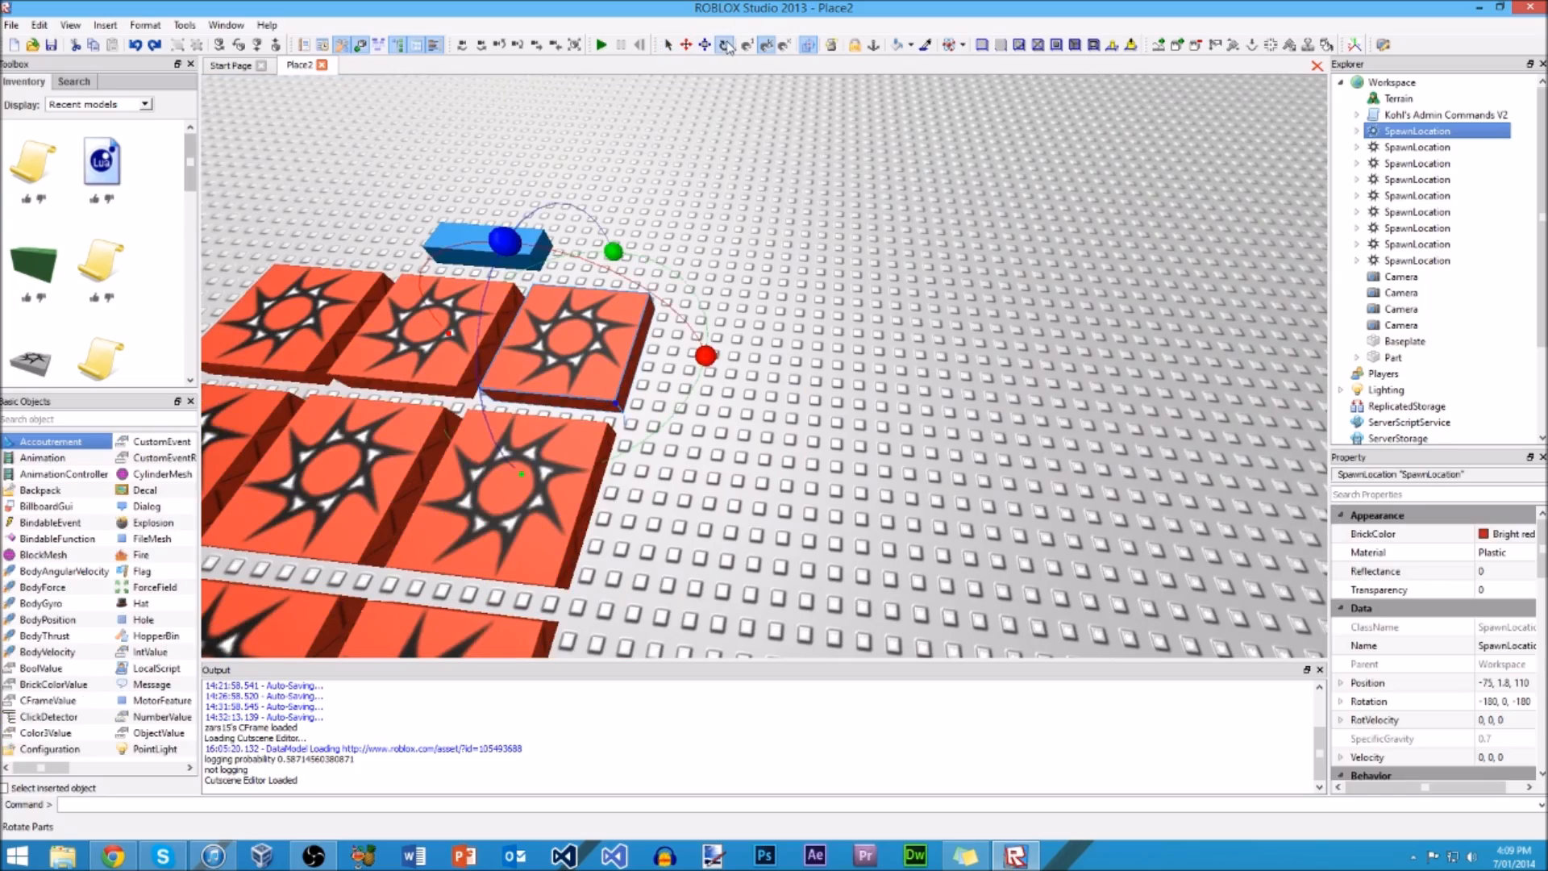
right_drag(957, 216, 1013, 213)
scroll(1013, 212, down, 5)
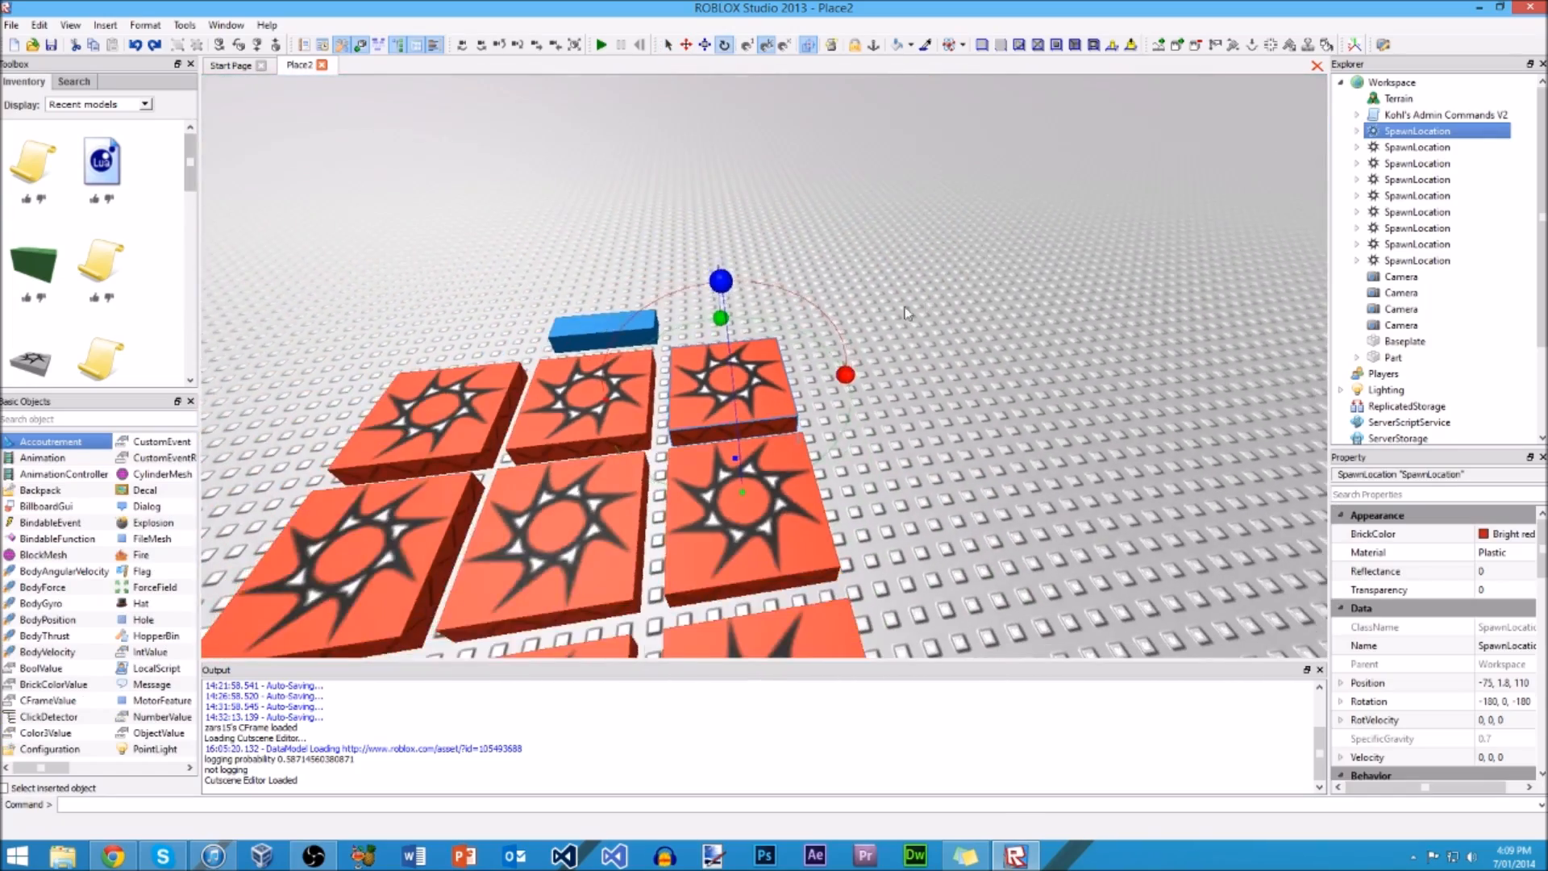
drag(848, 373, 841, 352)
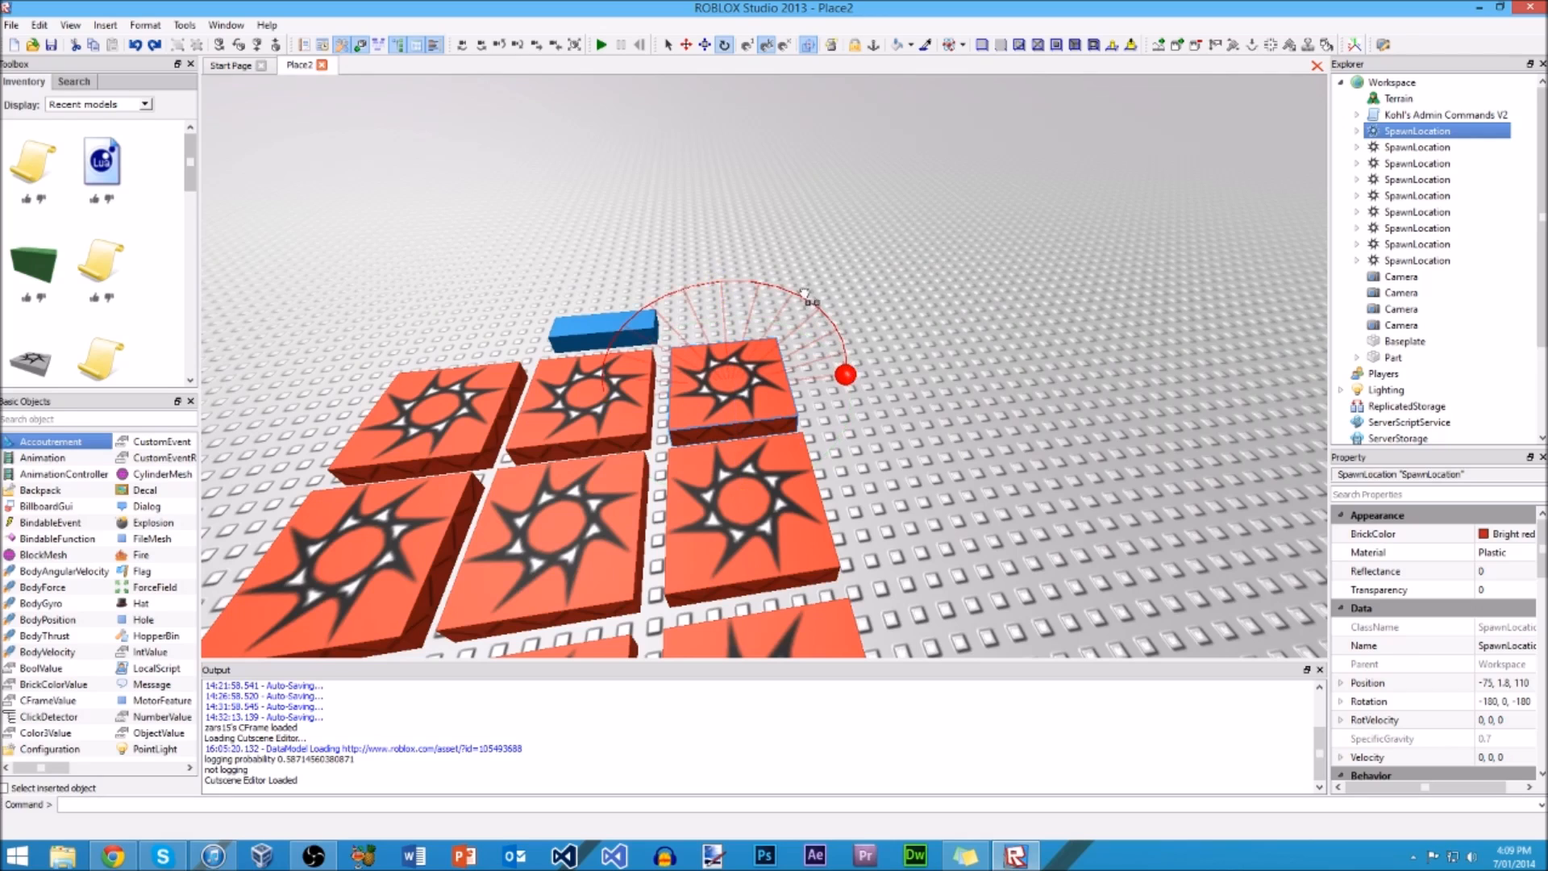
drag(631, 268, 630, 268)
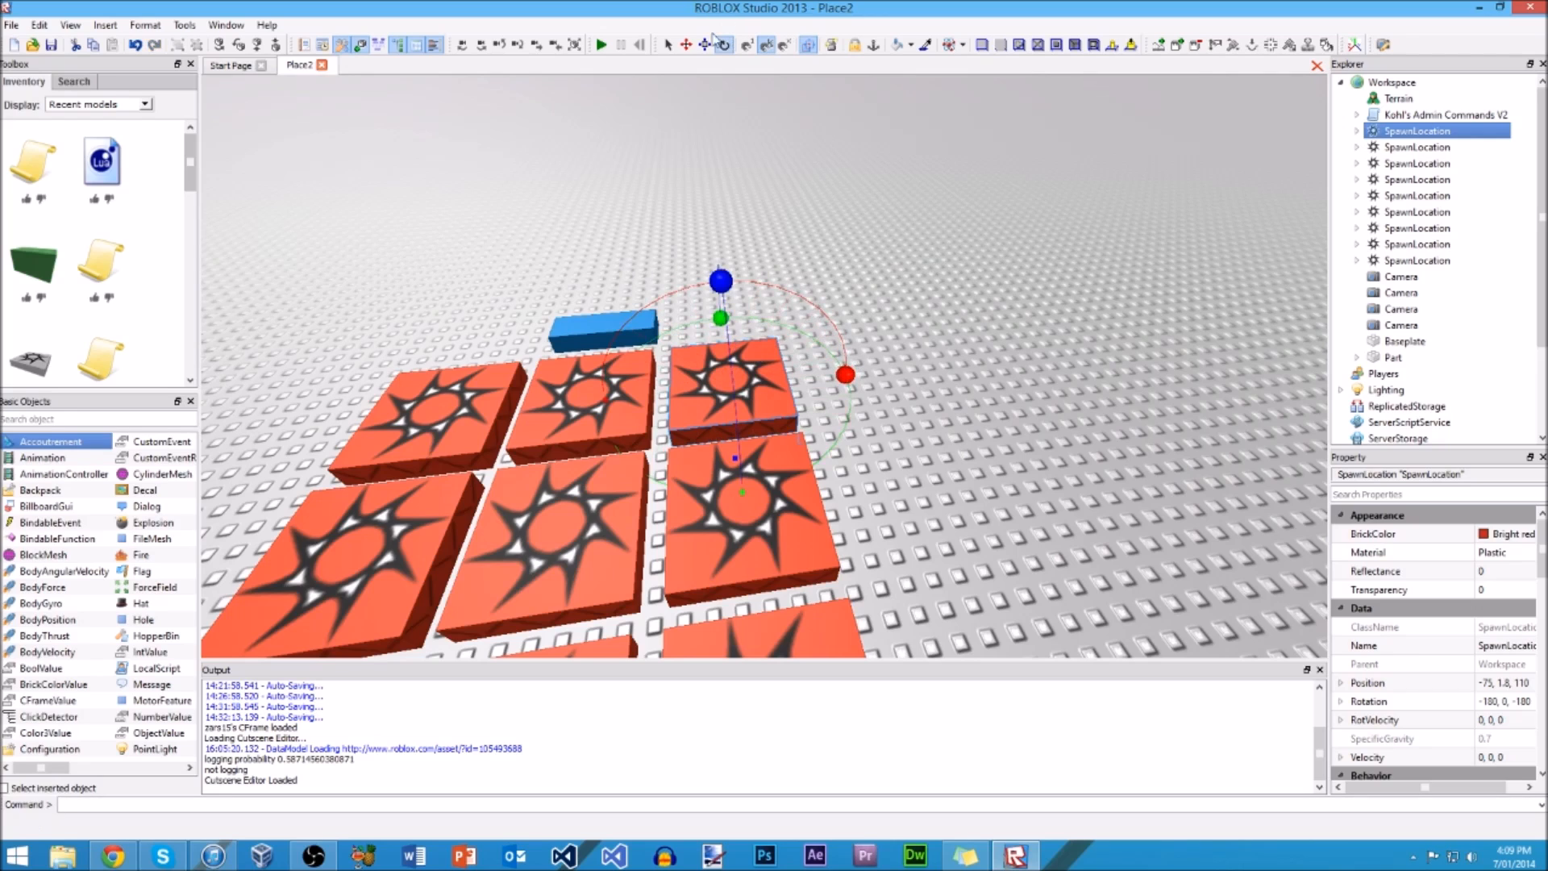
Step: Raise the corner spawn location well above the grid and try rotating it there with the Rotate tool
click(687, 45)
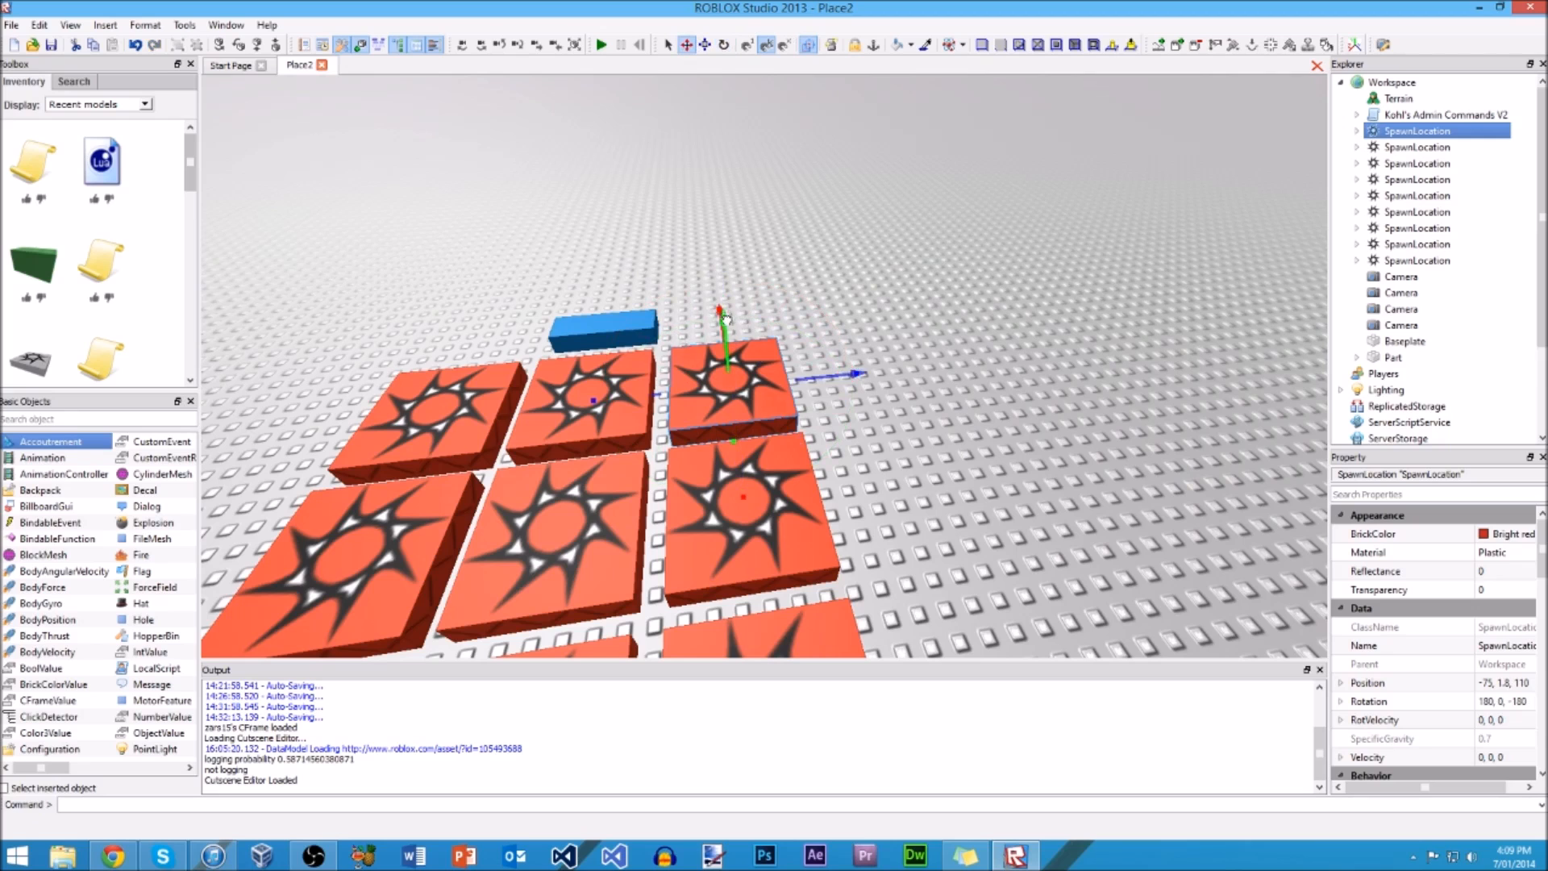
drag(725, 317, 737, 143)
click(724, 46)
right_drag(743, 176, 772, 167)
drag(851, 210, 833, 291)
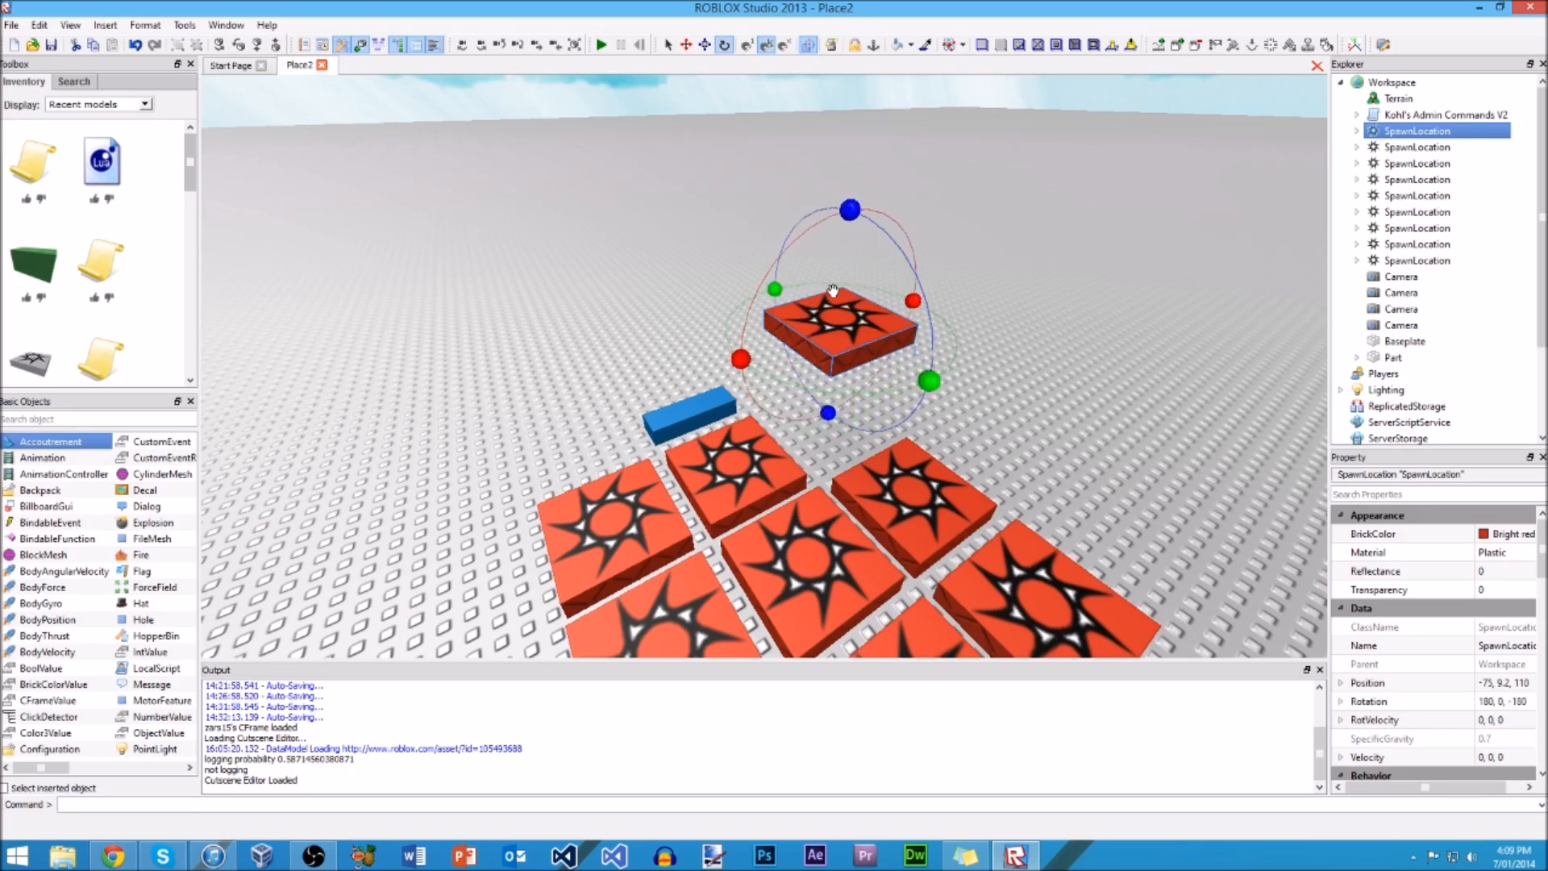
Step: Undo the raising and rotating of the corner spawn location, and clear the selection with the Select tool
key(ctrl+z)
click(669, 45)
right_drag(929, 135, 878, 117)
click(877, 117)
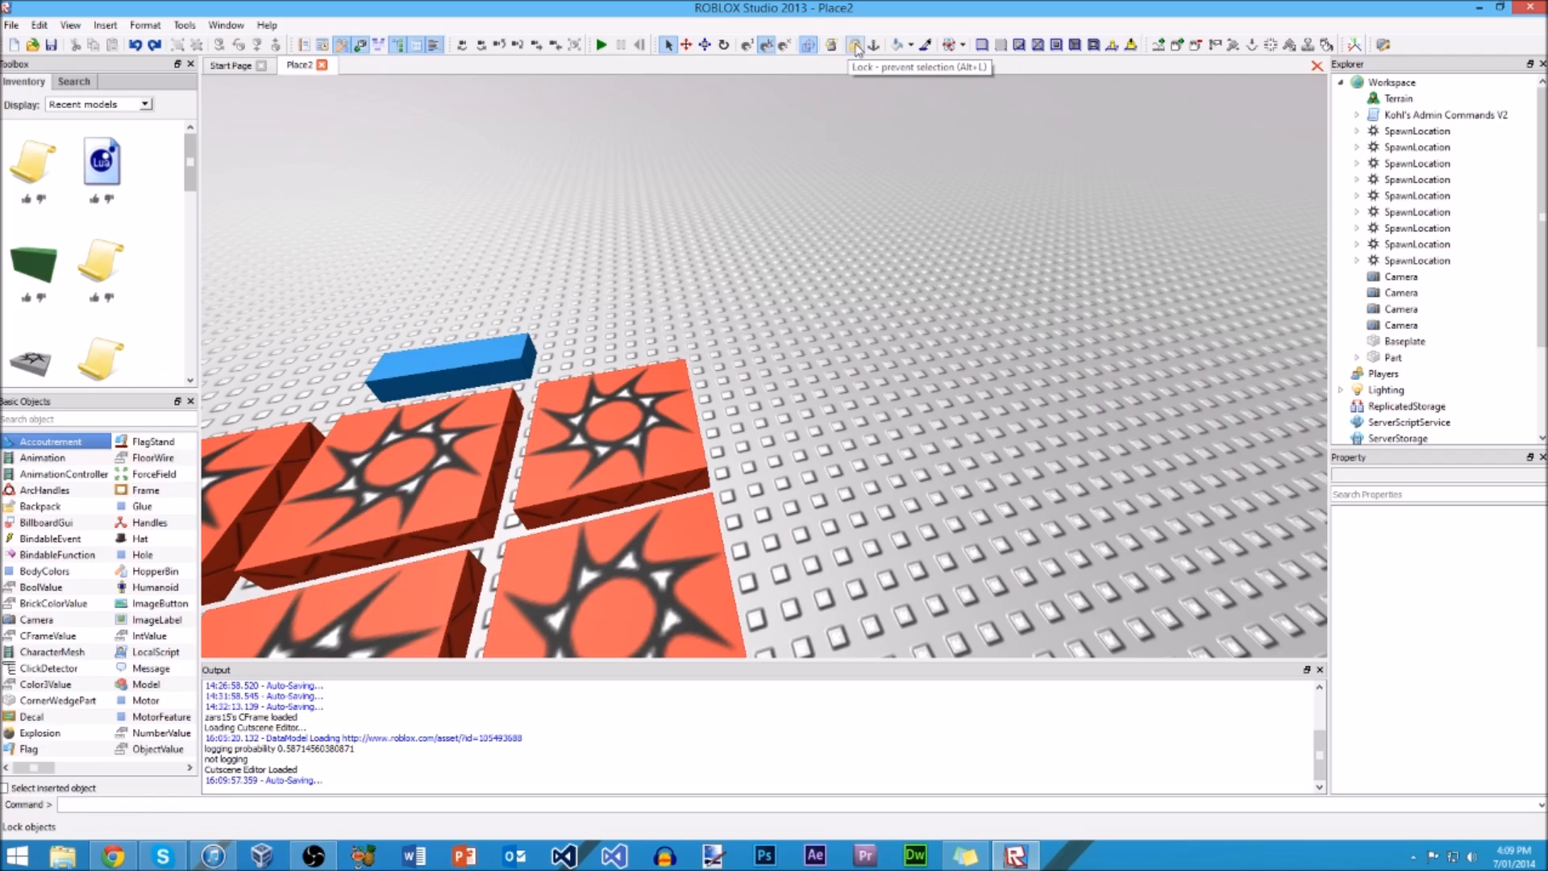
Step: Lock the corner spawn location, try to select it while locked, and unlock it again
click(701, 438)
click(854, 44)
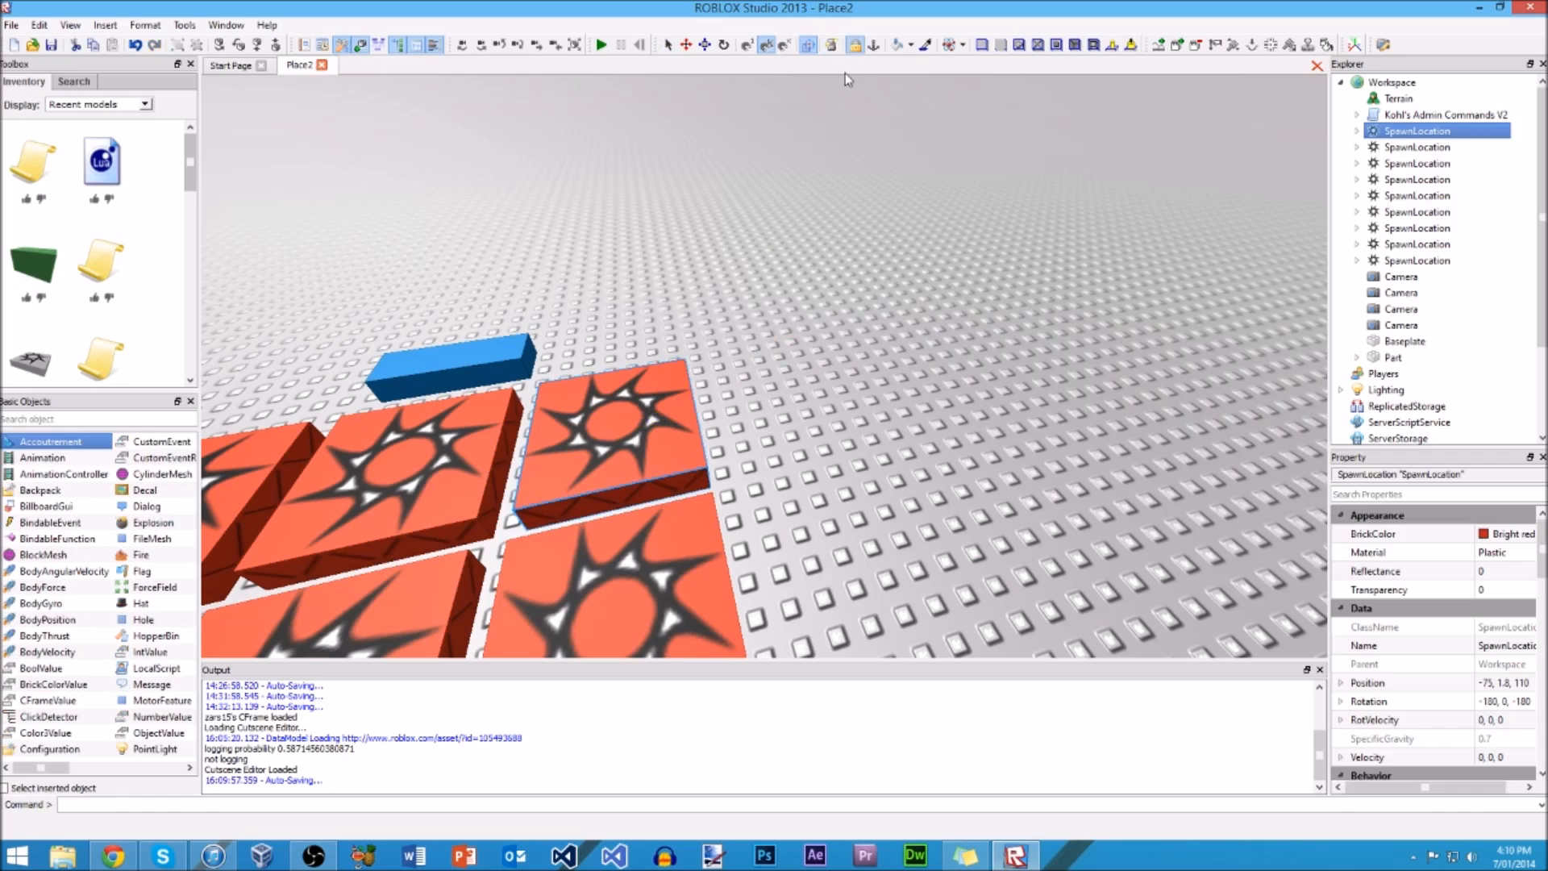
click(667, 47)
click(623, 425)
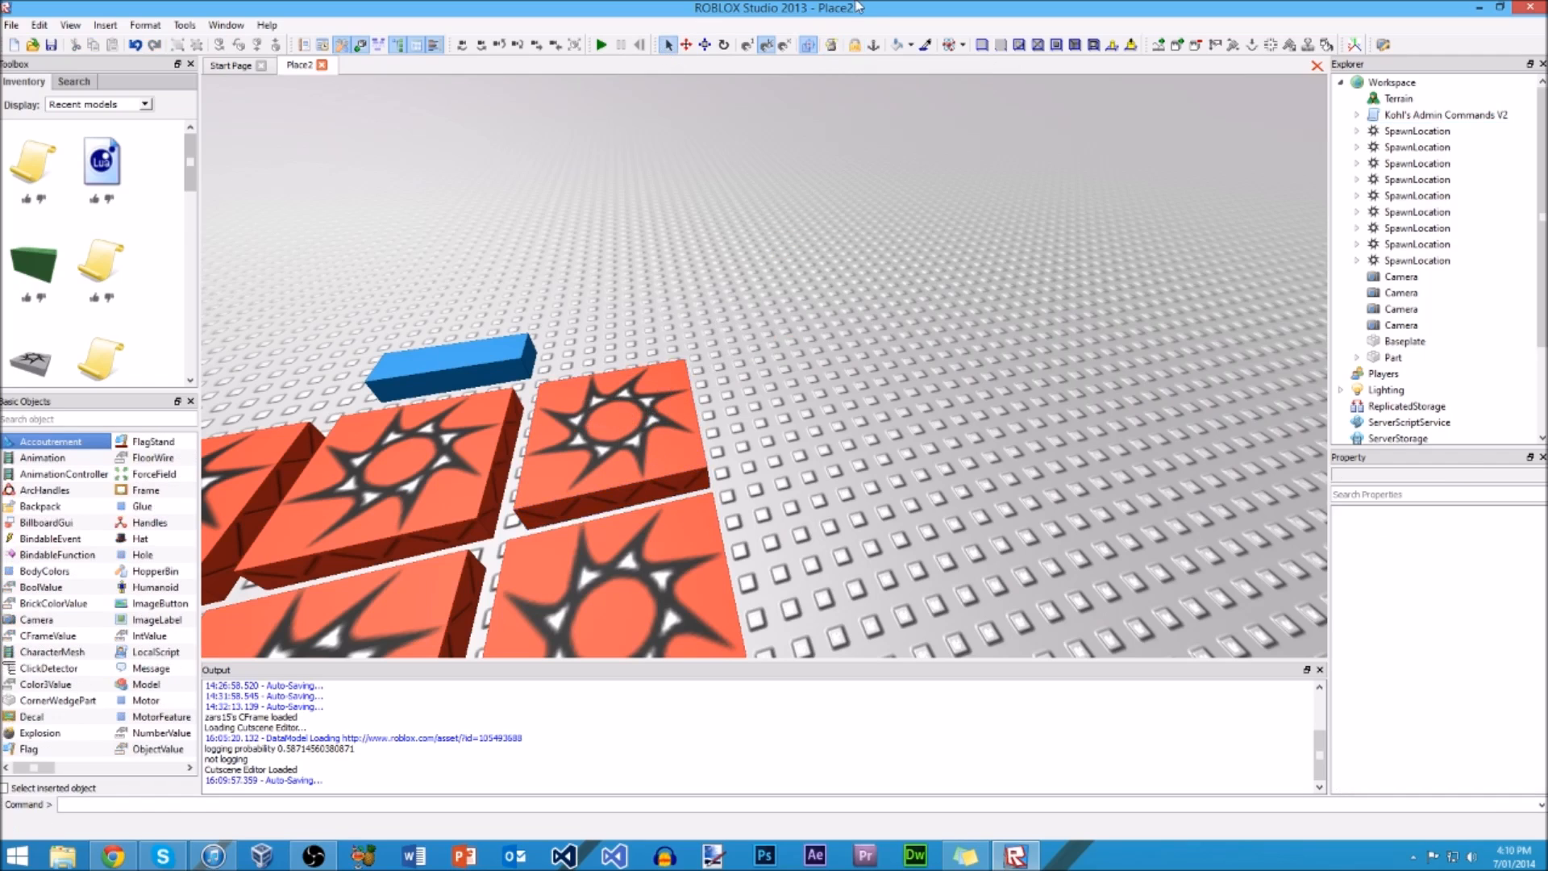
click(854, 45)
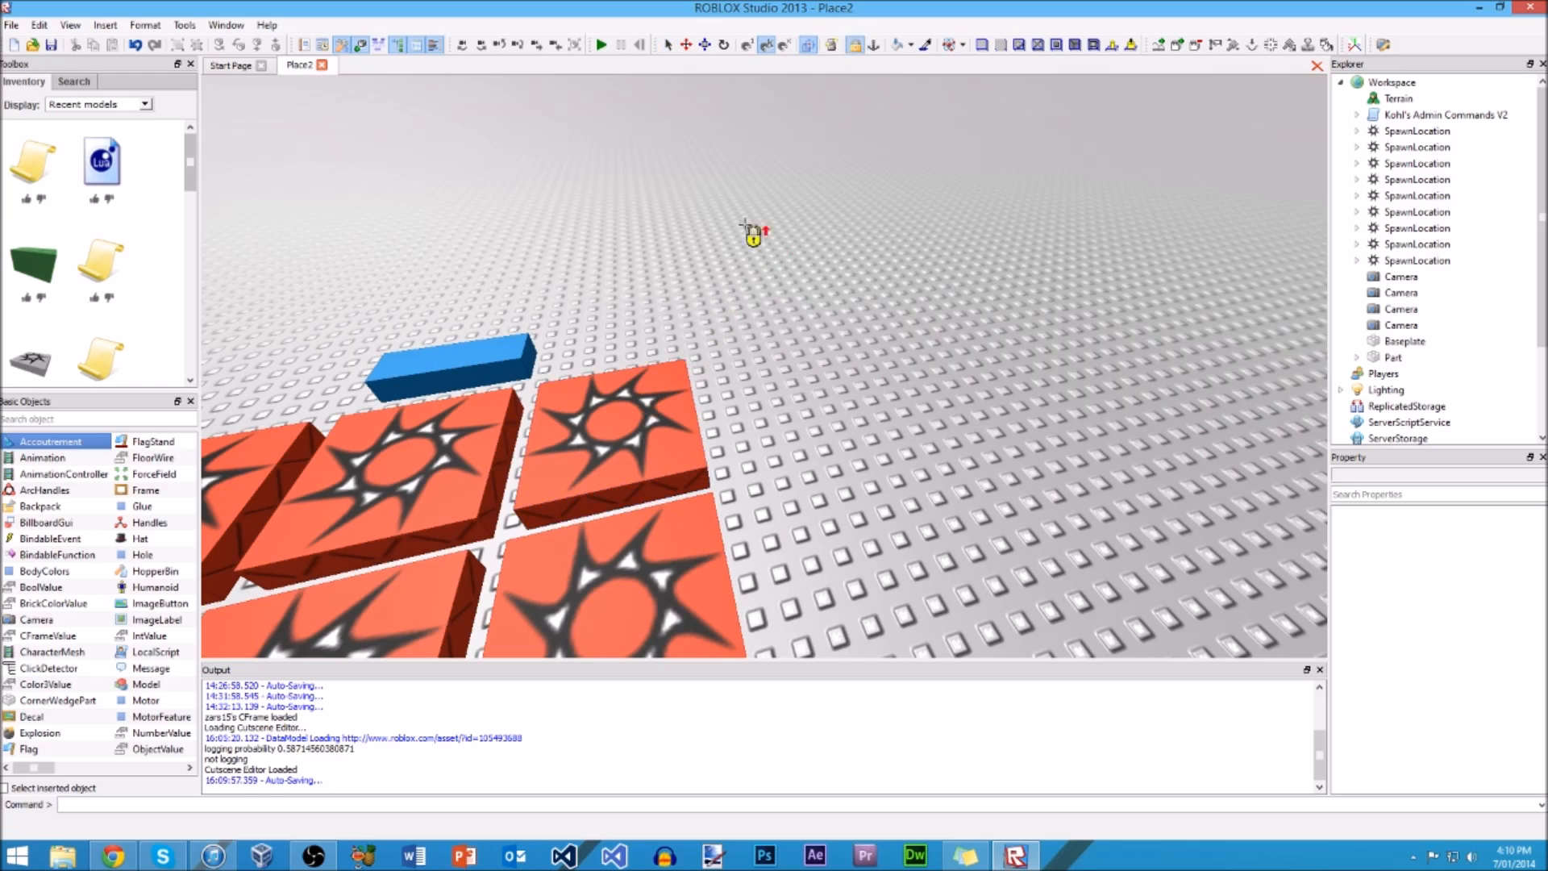
click(856, 47)
Step: Use the Anchor tool on the corner spawn location and move it away from the grid
click(874, 46)
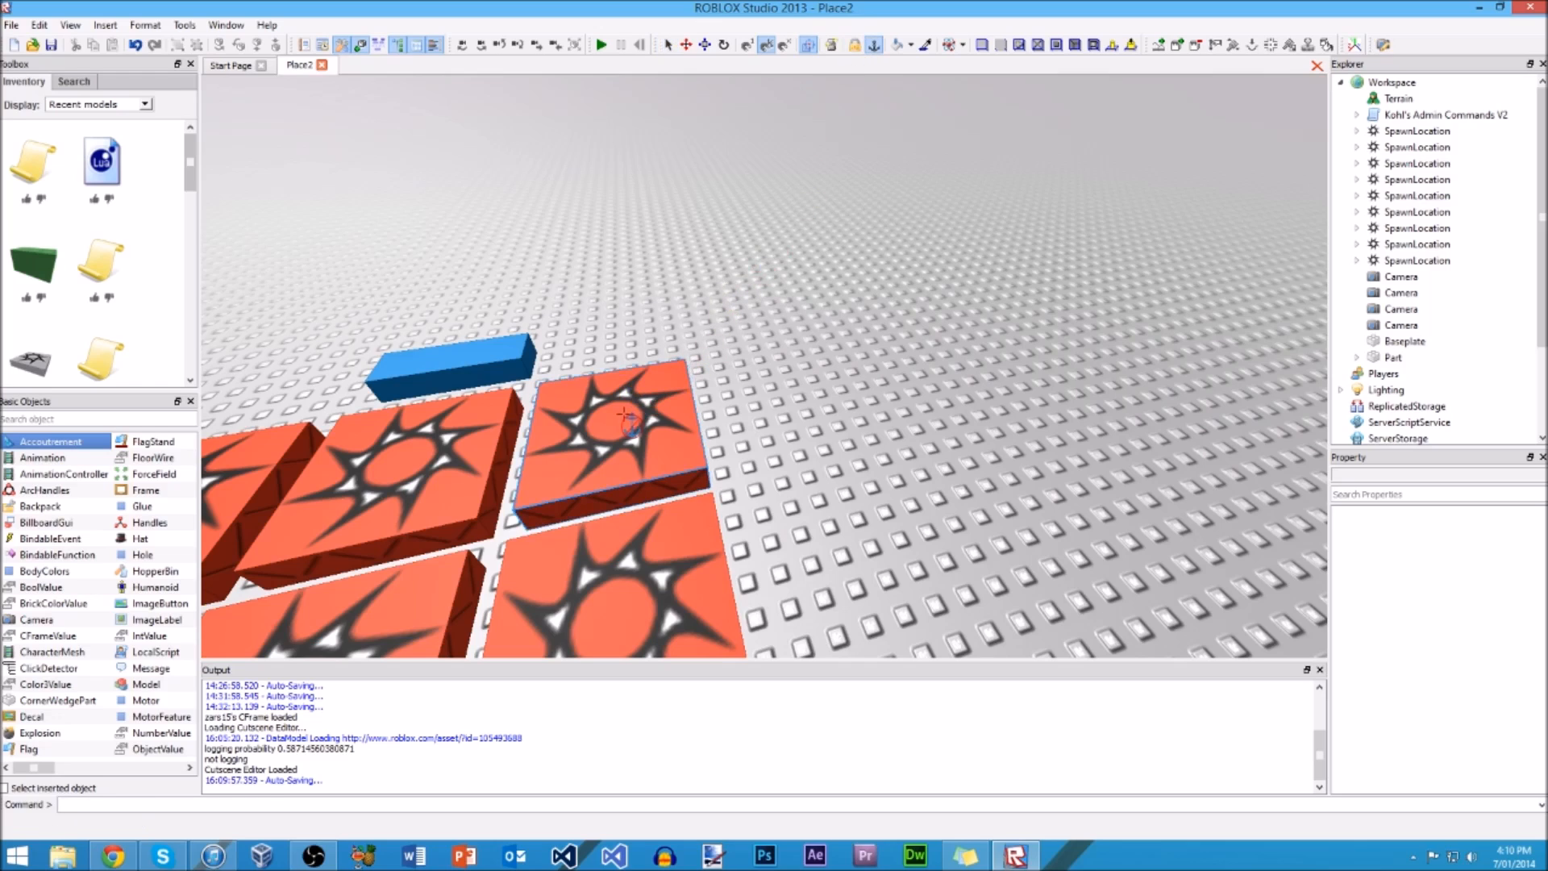
click(873, 46)
drag(612, 435, 746, 311)
Step: Raise the separated spawn location into the air above the baseplate with the Move tool, and clear the selection
click(688, 46)
drag(737, 222, 761, 131)
scroll(761, 134, down, 4)
right_drag(761, 132, 761, 132)
drag(761, 131, 762, 117)
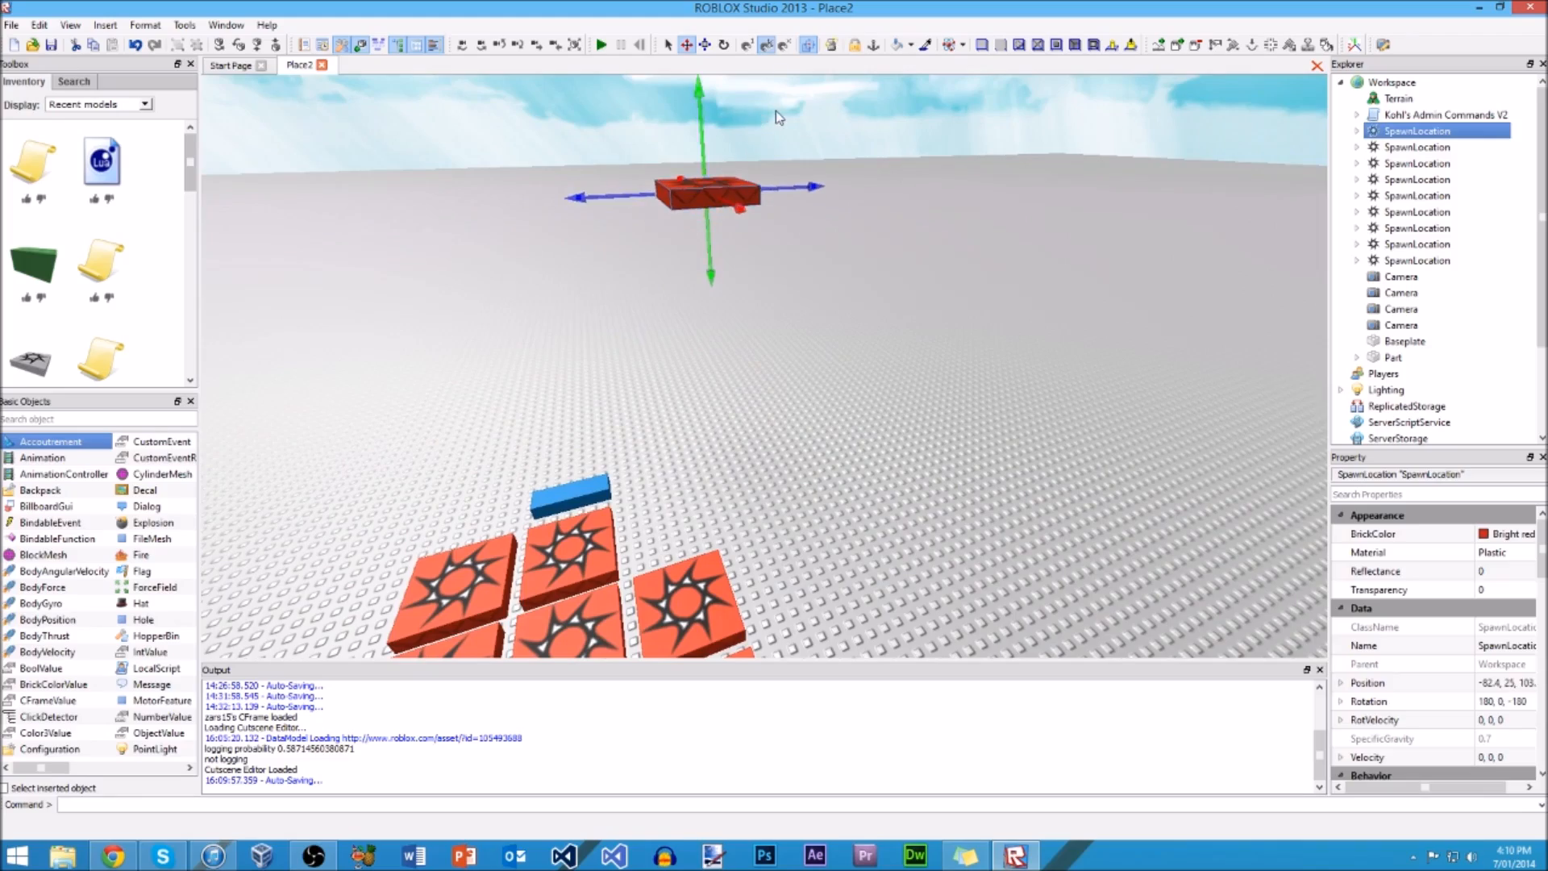
click(776, 112)
Step: Switch on the Anchor tool, and start a test run with the raised spawn location in view
key(w)
right_drag(775, 111, 777, 111)
key(s)
key(w)
key(s)
scroll(836, 171, down, 1)
key(d)
click(874, 46)
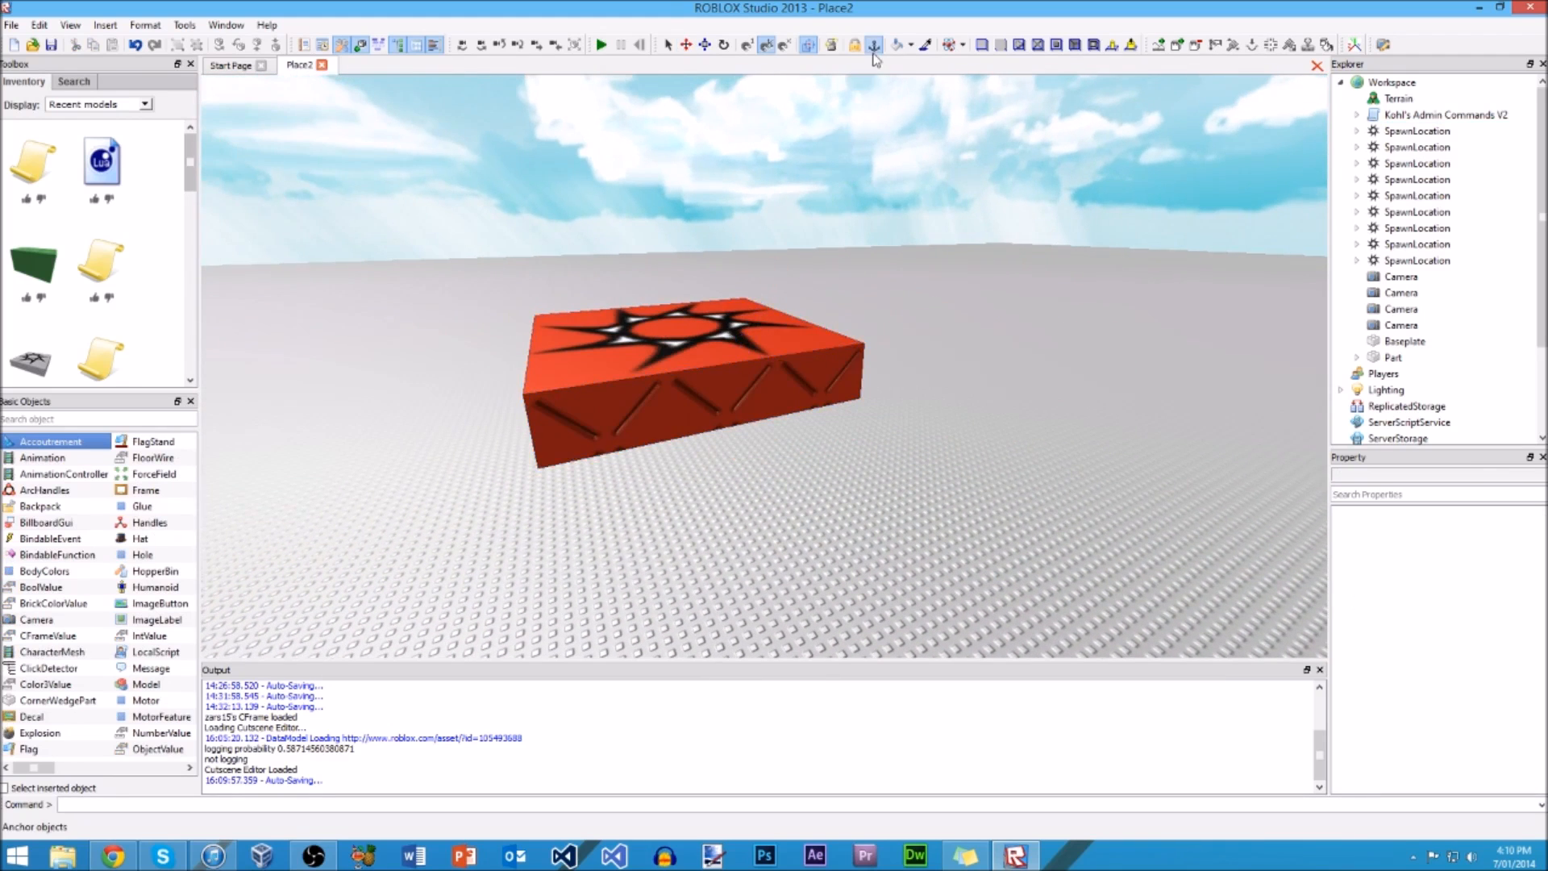
click(600, 45)
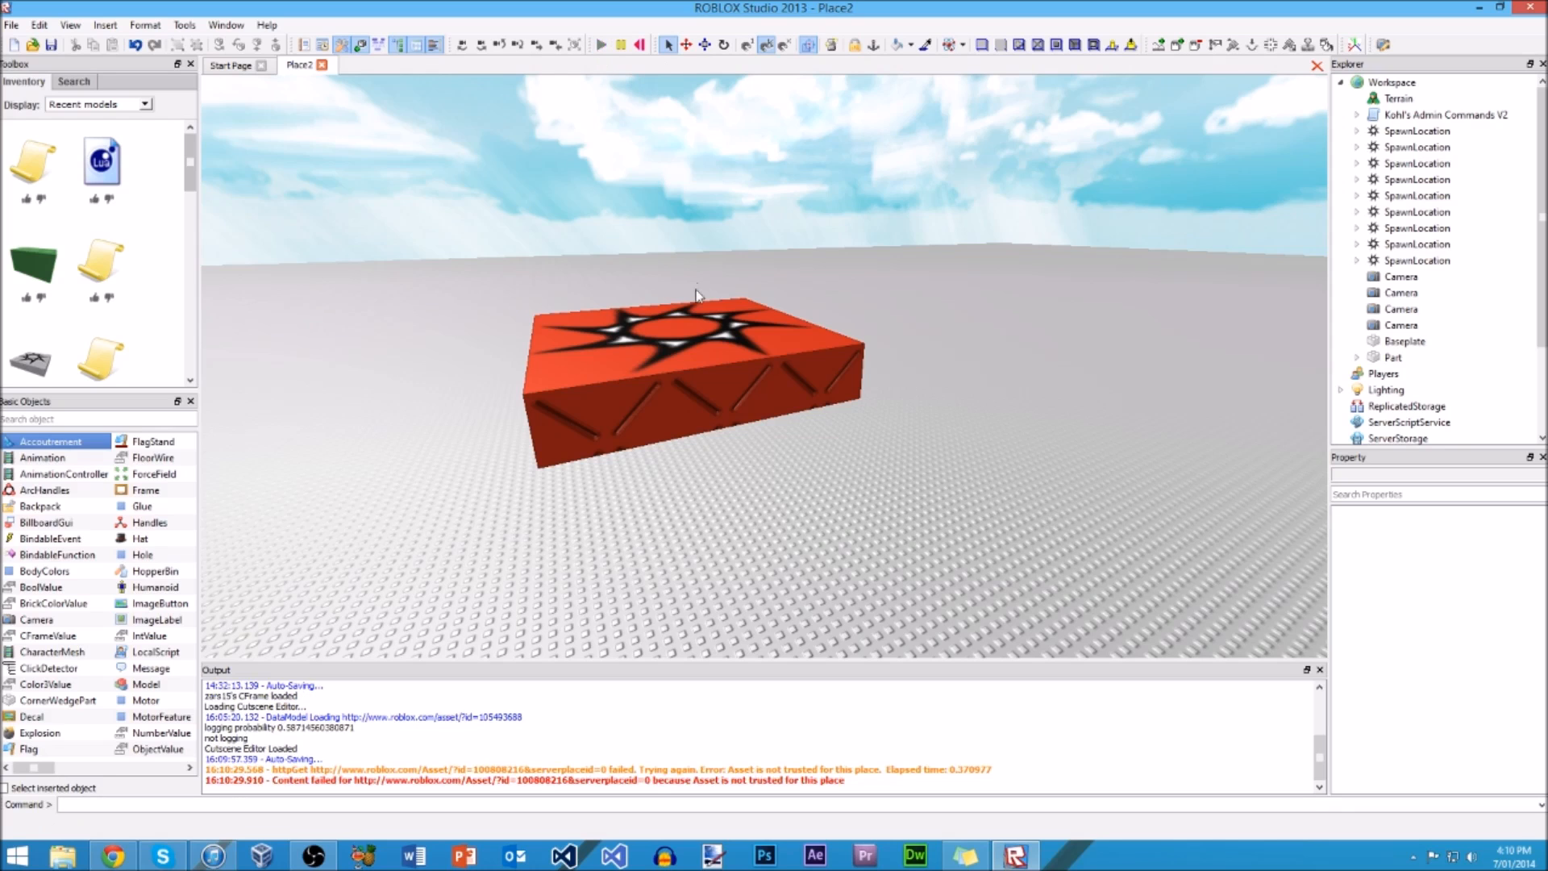
Step: Observe the raised spawn location from a higher angle while the simulation runs
right_drag(739, 283, 737, 281)
key(w)
key(s)
right_click(737, 281)
click(668, 133)
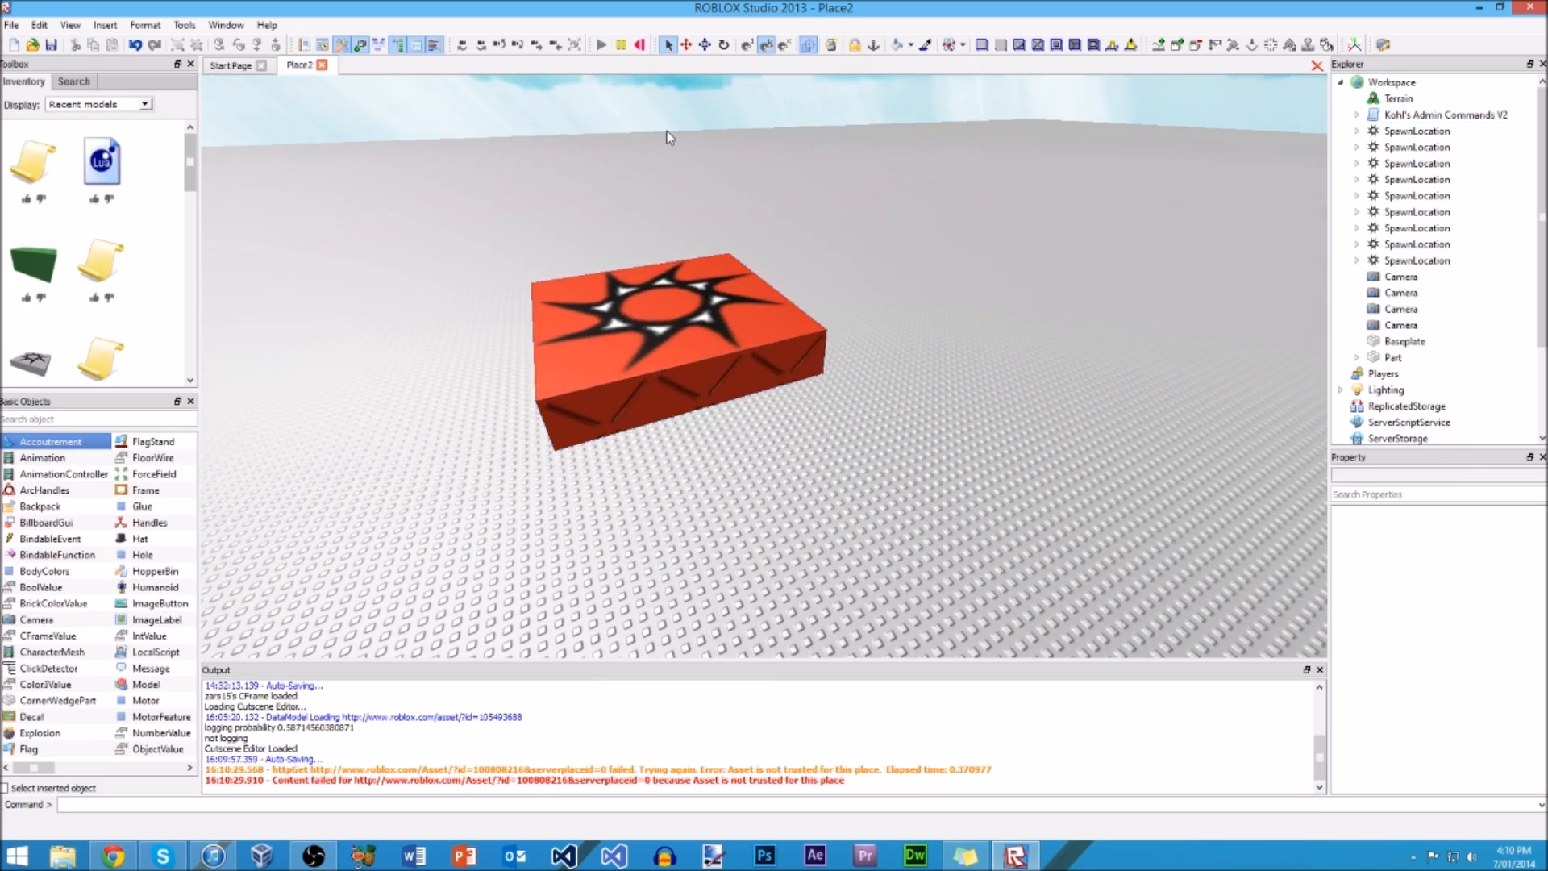
Step: Pause the test run, resume it and pause it again with the raised spawn location in view
right_drag(668, 133, 668, 133)
click(623, 46)
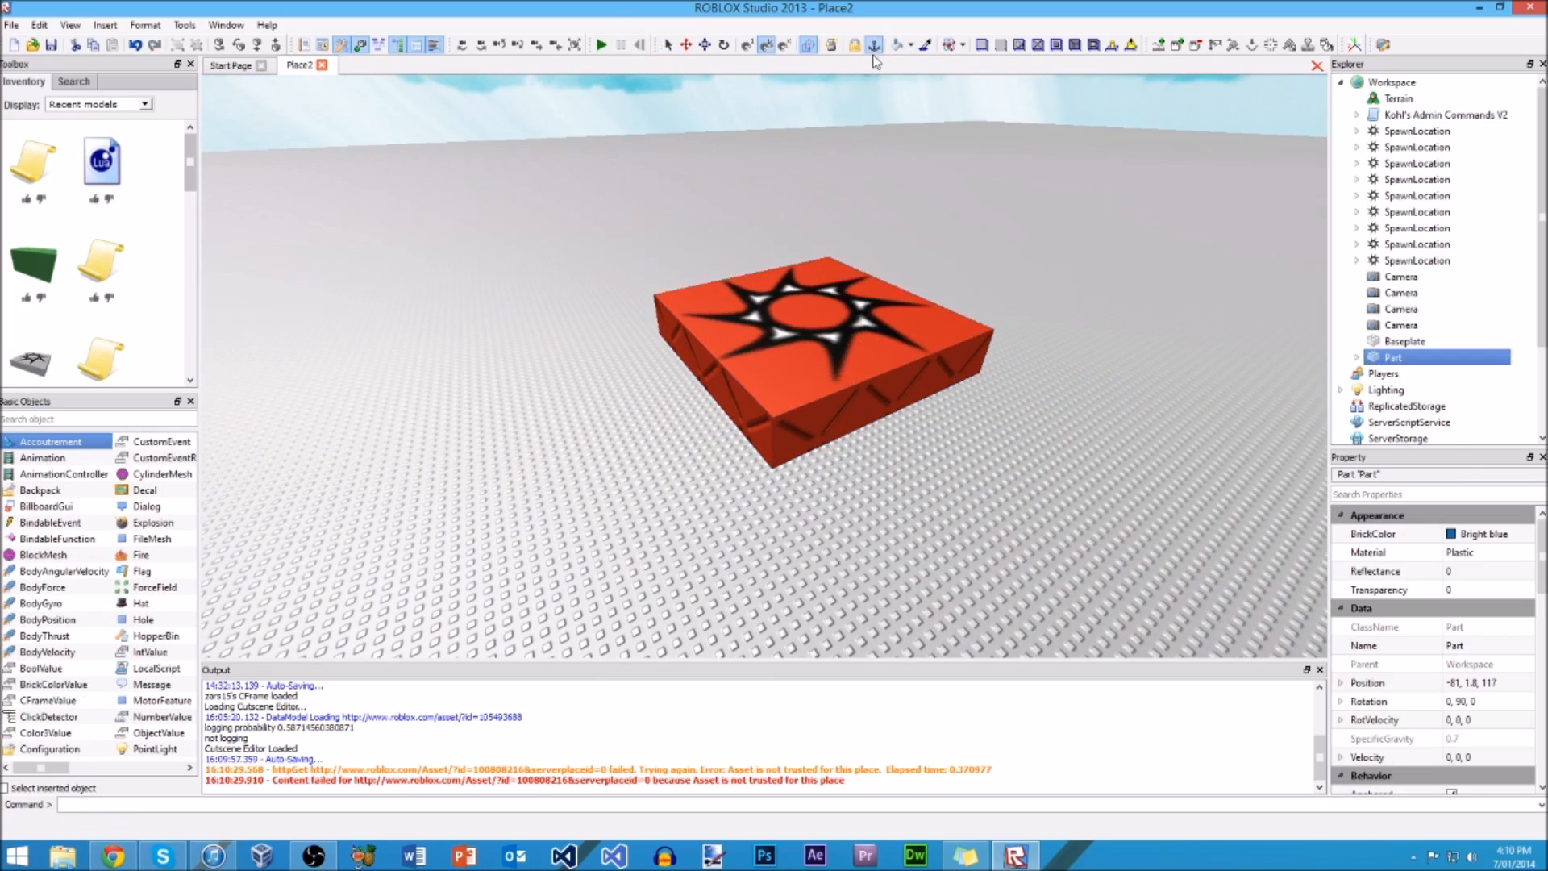
click(603, 44)
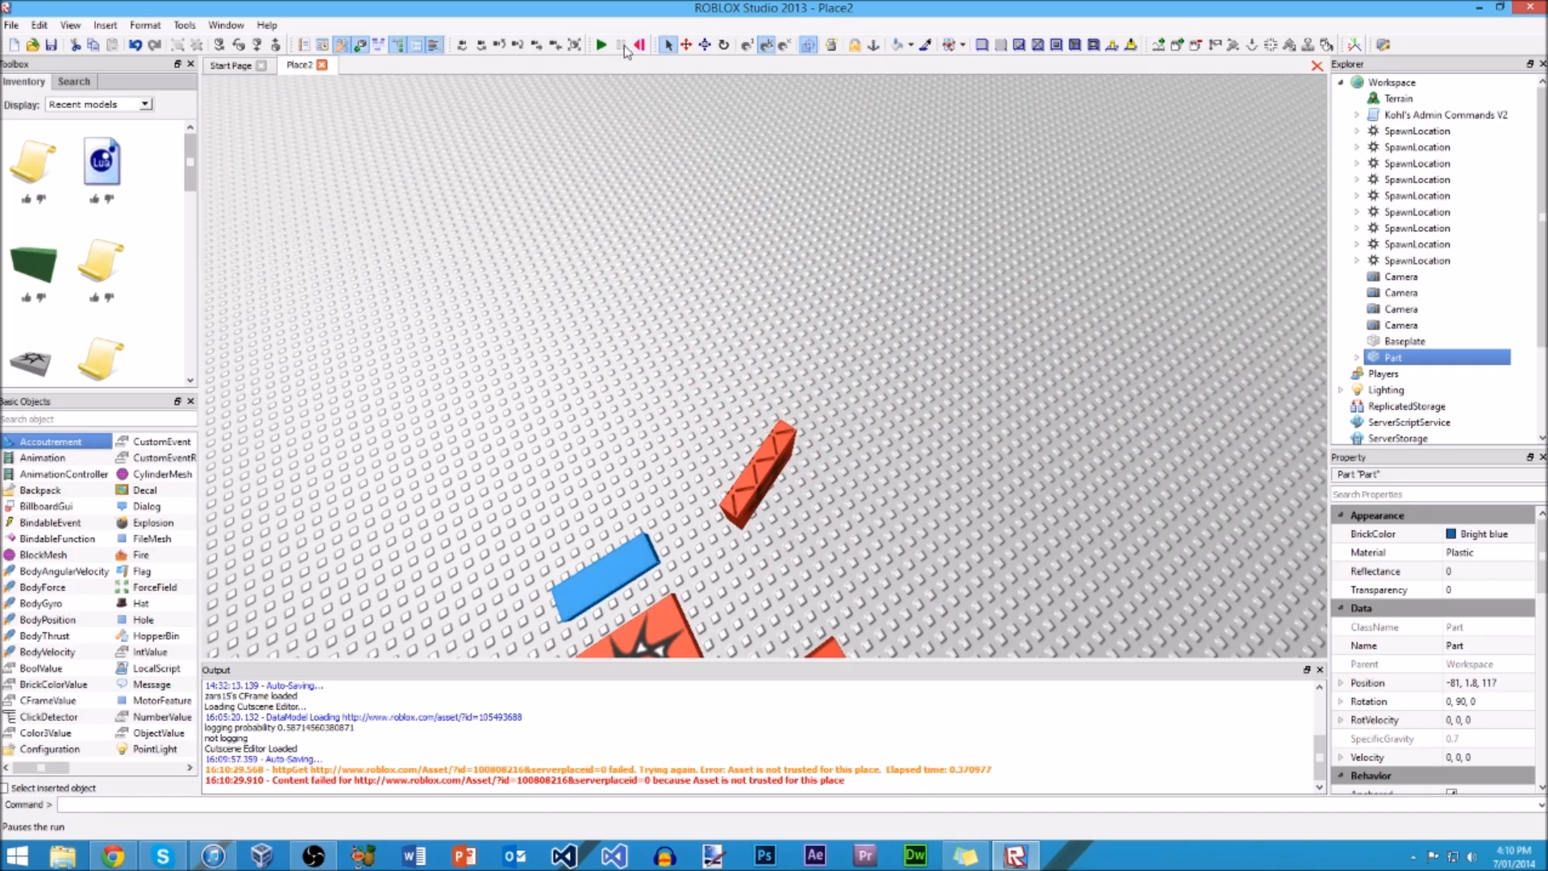
click(622, 46)
Step: Return the separated spawn location to its corner of the grid by undoing its displacement
click(687, 47)
right_drag(750, 153, 702, 129)
click(761, 110)
drag(761, 111, 788, 178)
key(ctrl+z)
Step: Select the corner spawn location near the blue part, and switch the Anchor tool on and off again
right_drag(776, 201, 774, 200)
click(776, 200)
scroll(776, 200, up, 3)
click(847, 270)
click(874, 46)
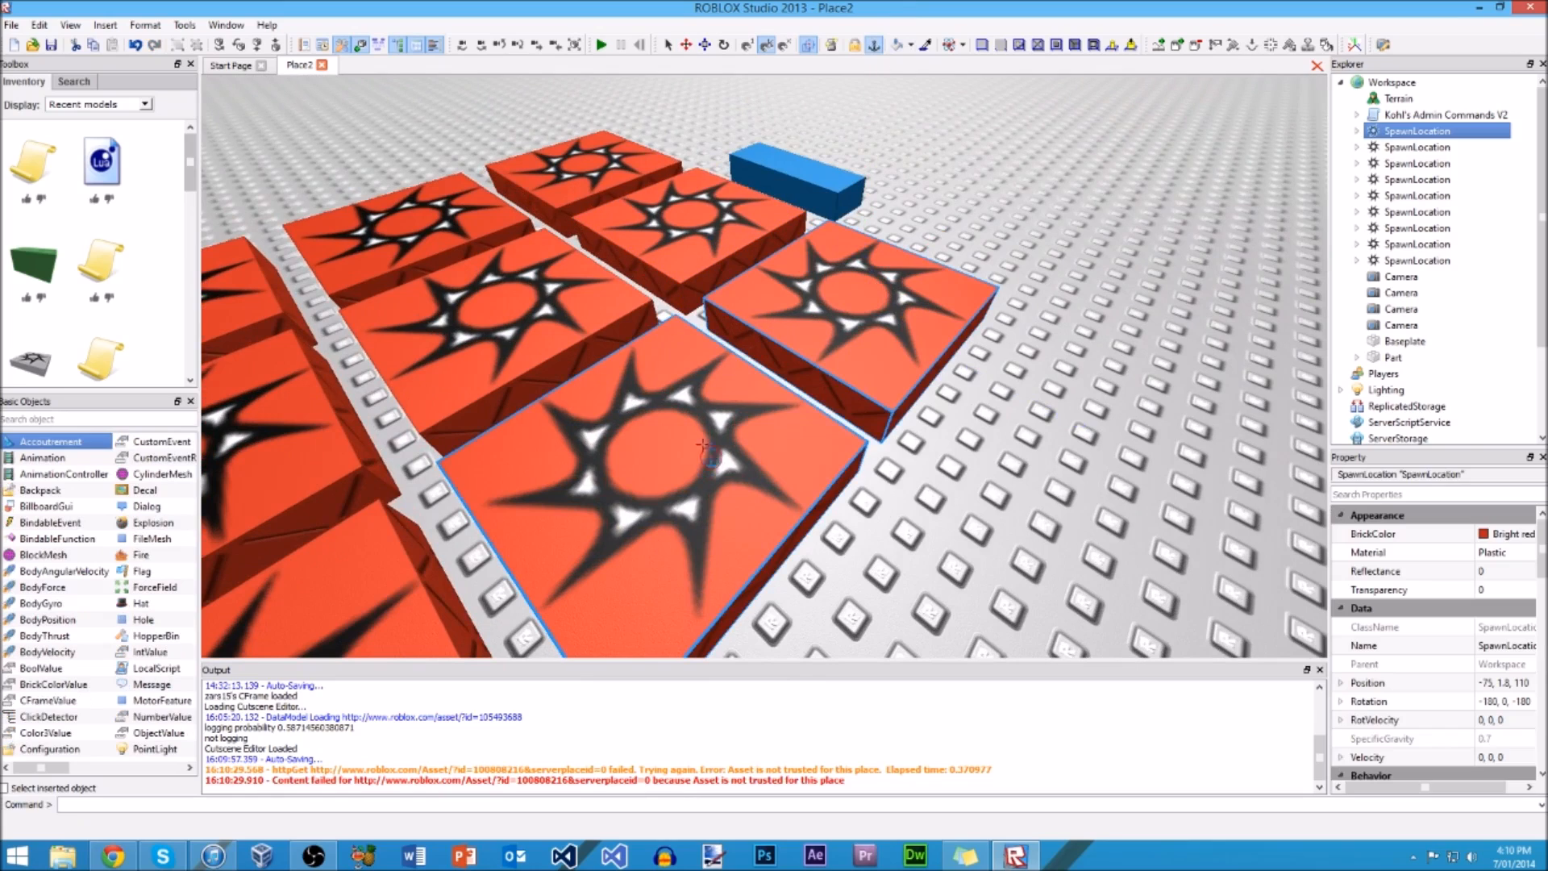
click(874, 45)
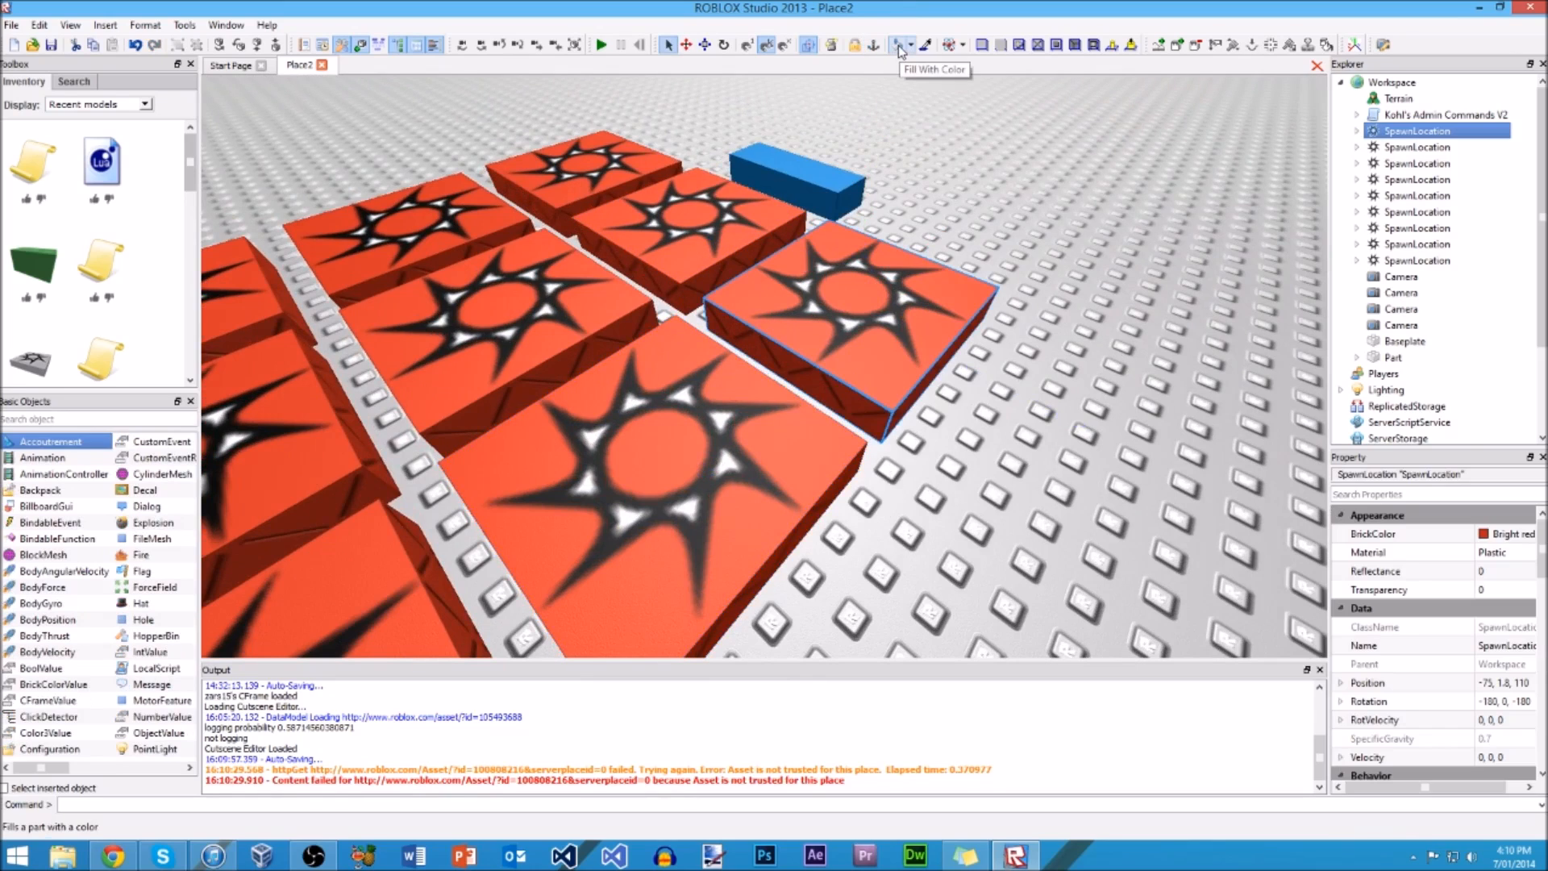
Step: Fill the corner spawn location with grey using Fill With Color, and undo the fill
click(900, 47)
click(912, 279)
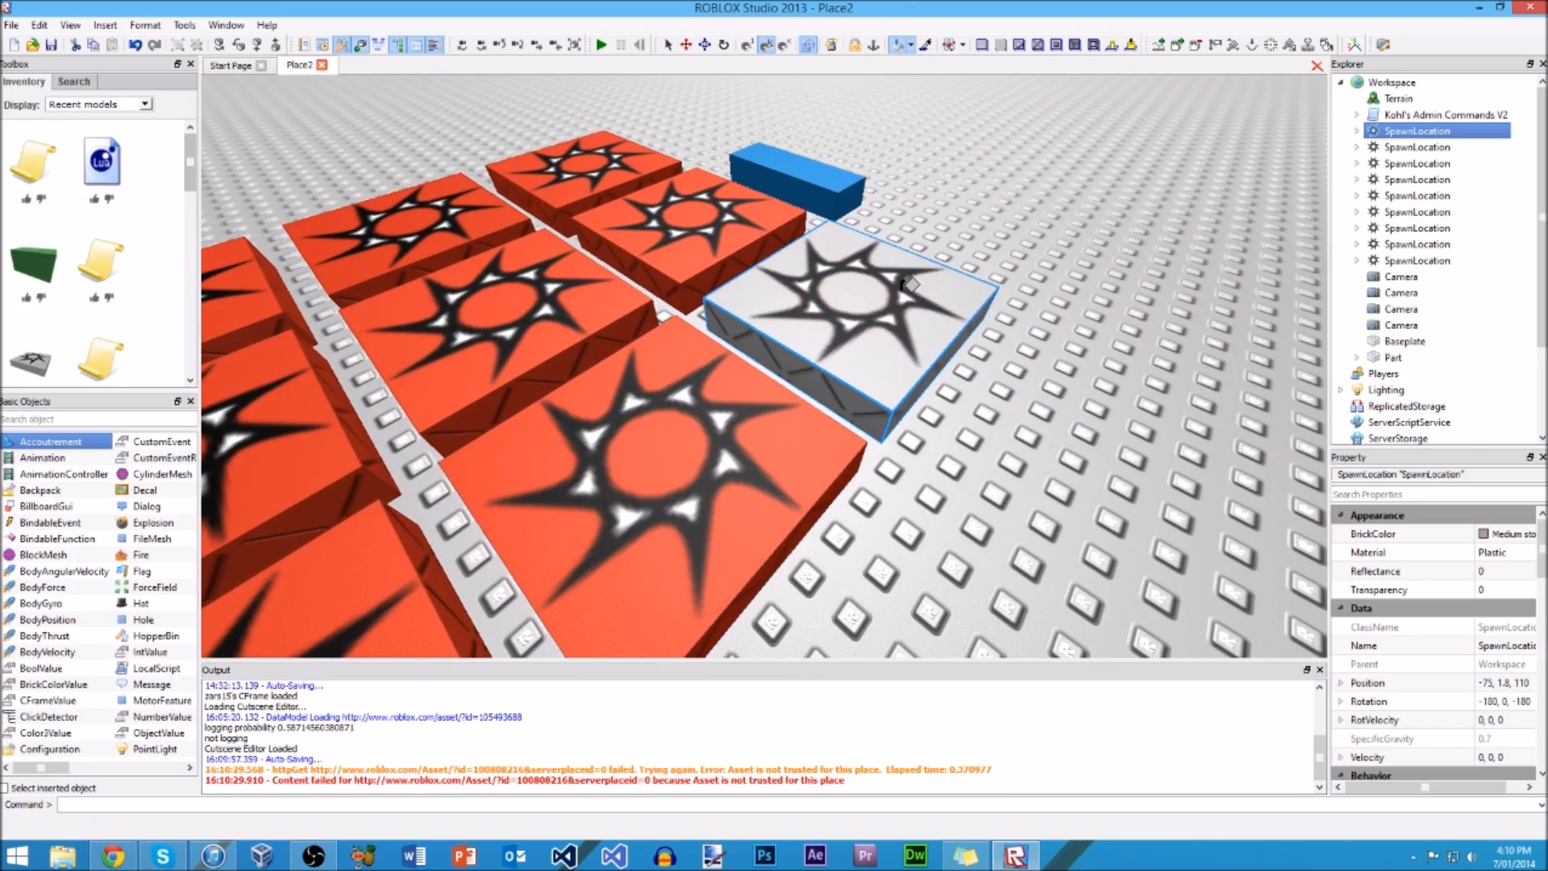
key(ctrl+z)
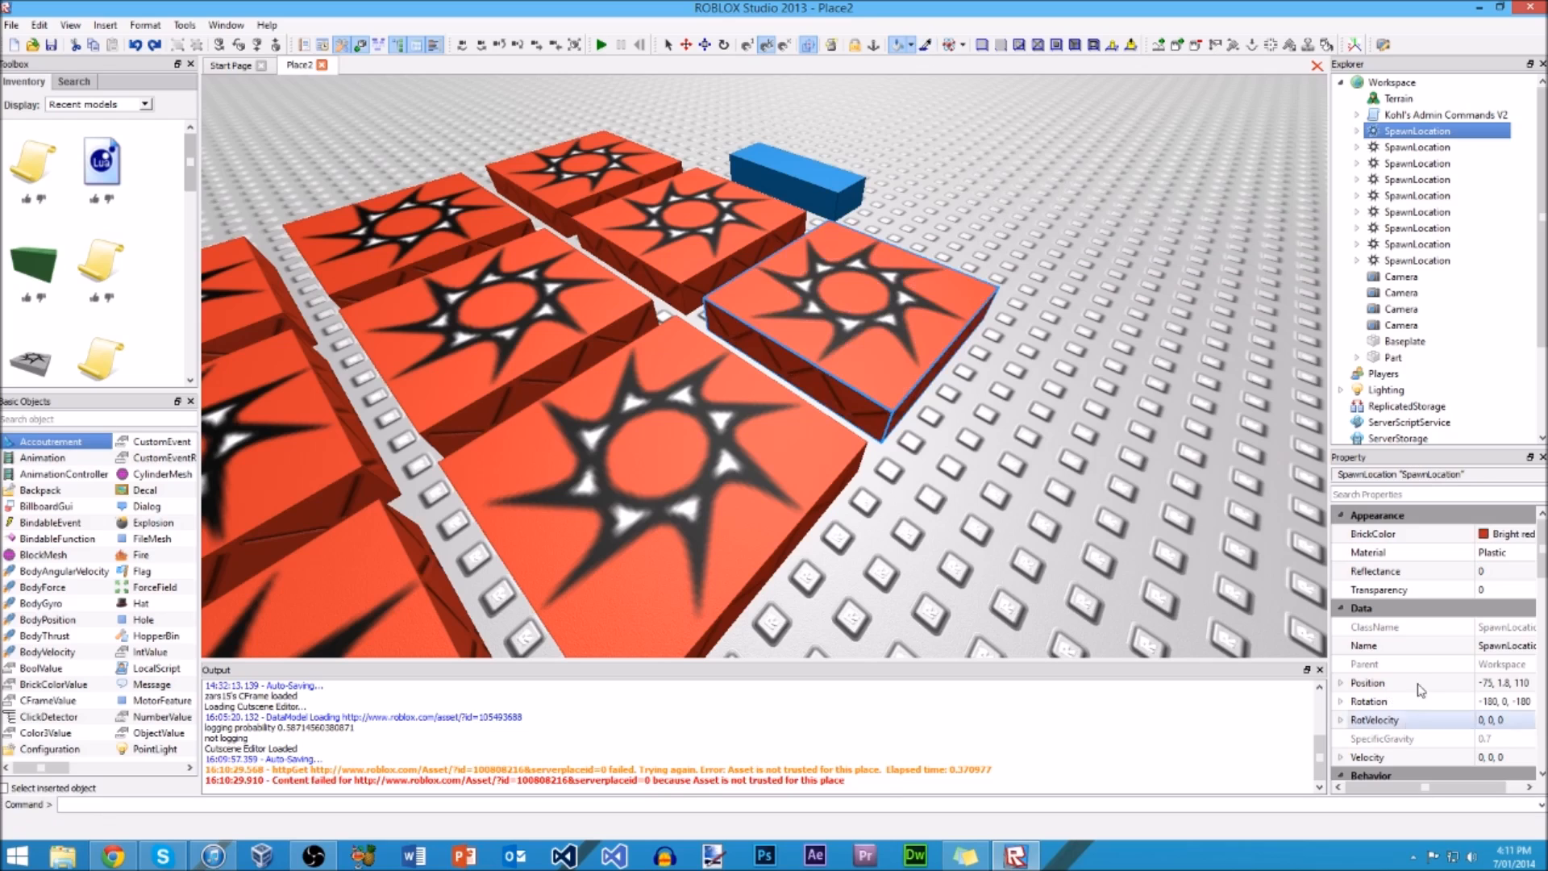
Step: Pick up the blue part's color with the color-sampling tool
click(930, 46)
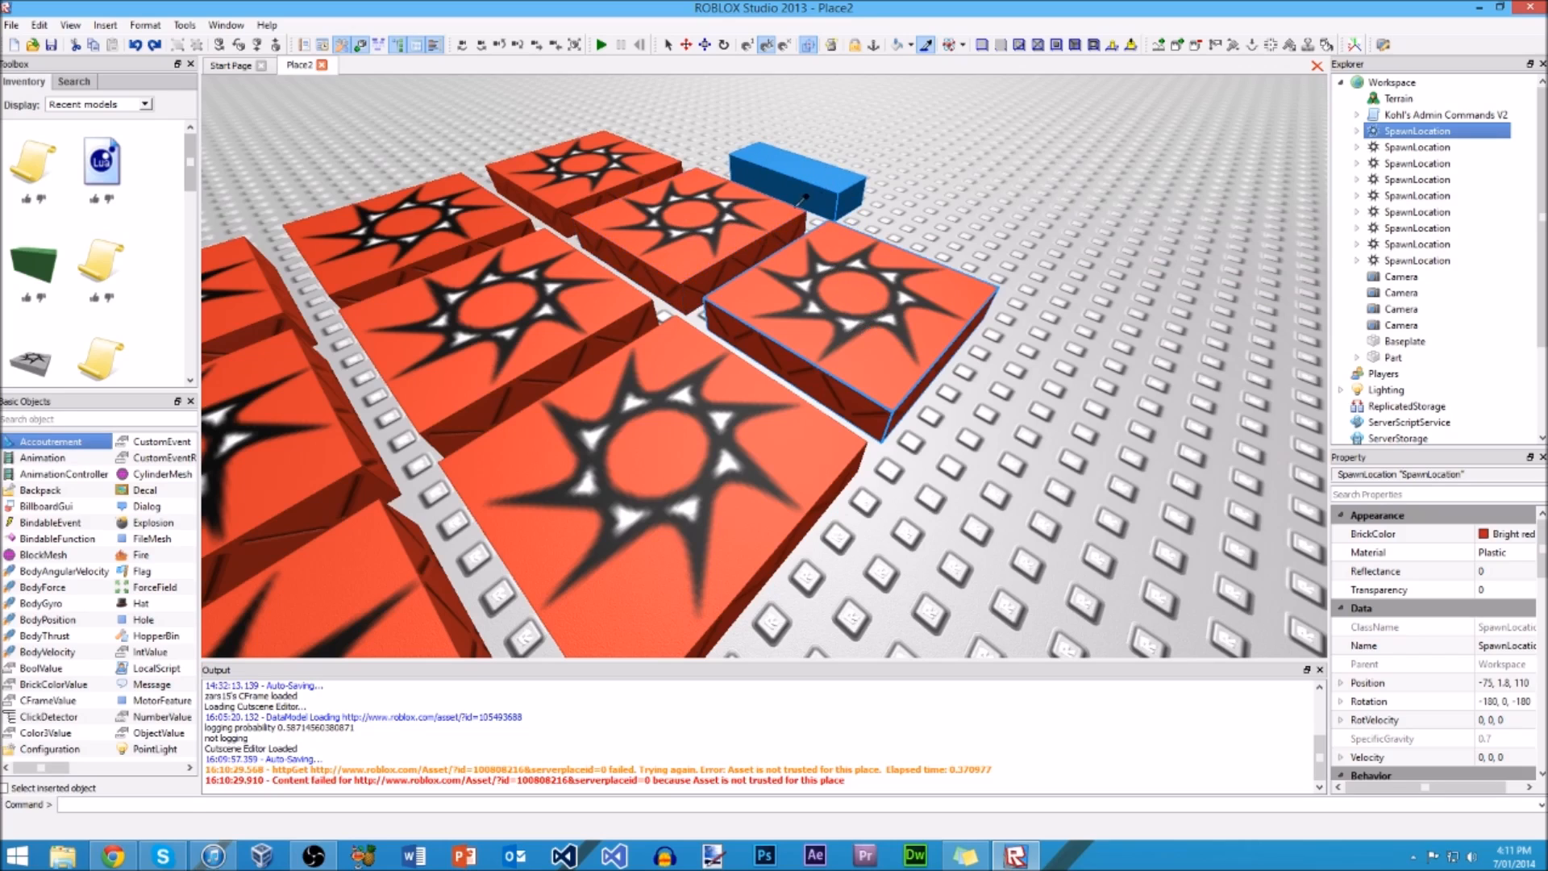
click(833, 183)
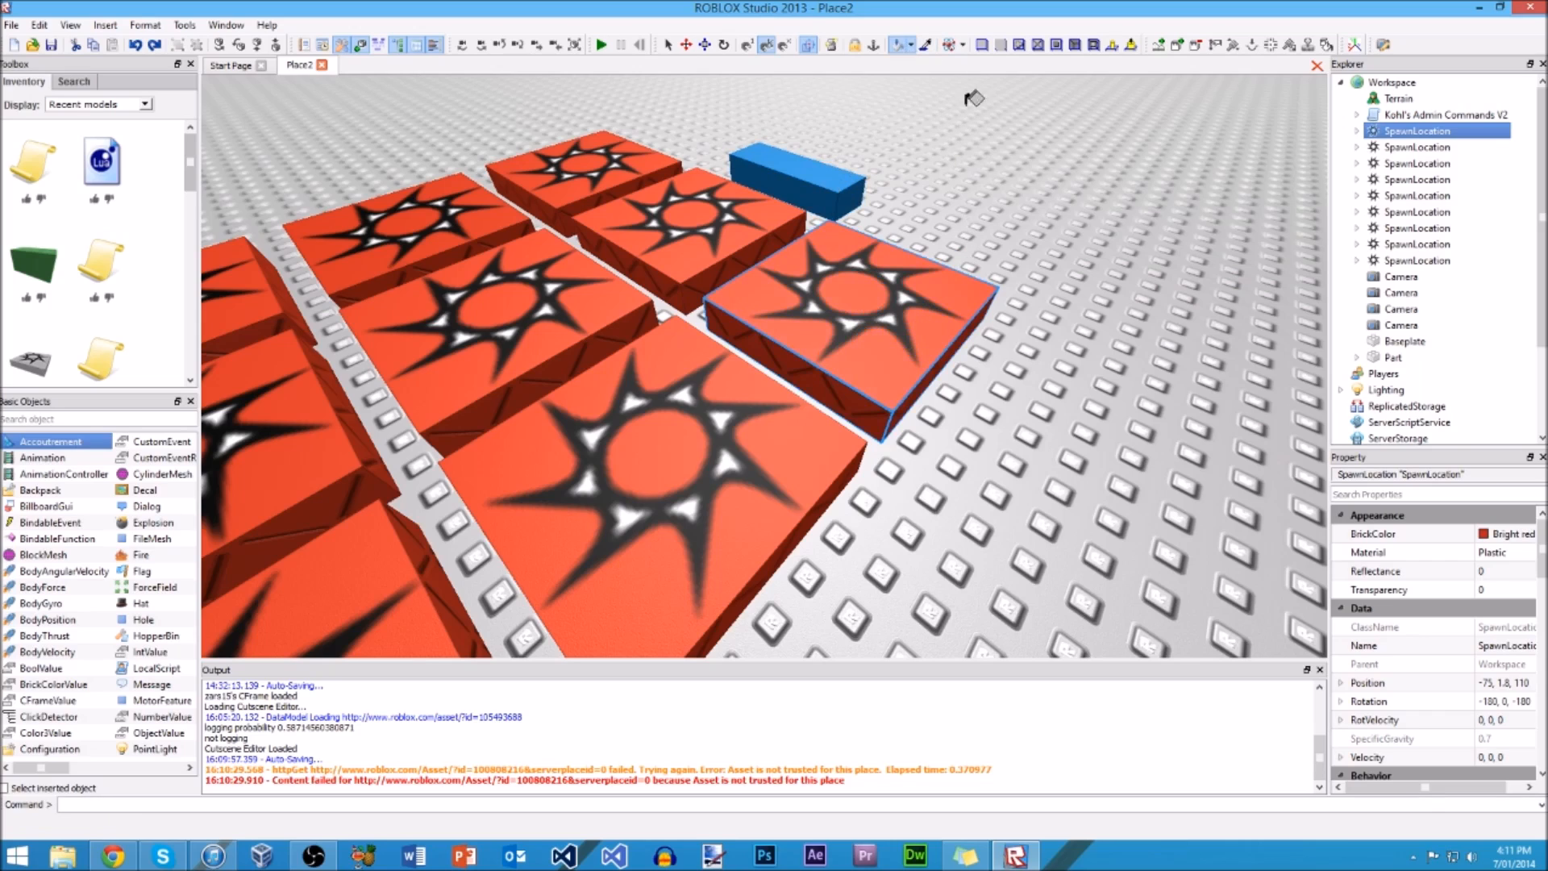
Step: Apply the DiamondPlate material to the corner spawn location, and change it back to Plastic
click(965, 46)
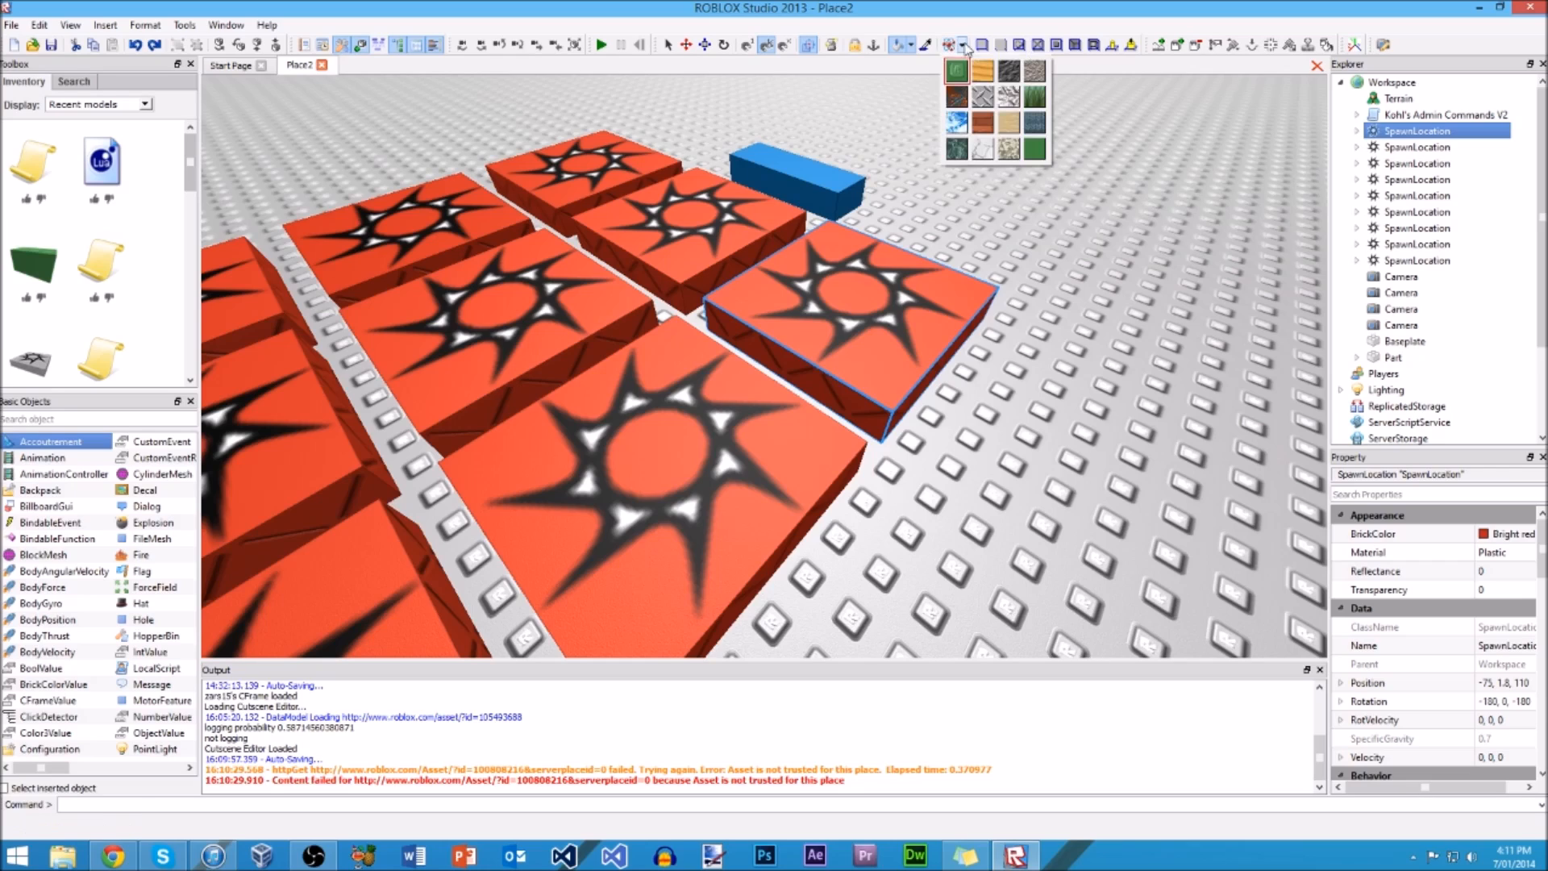
click(983, 105)
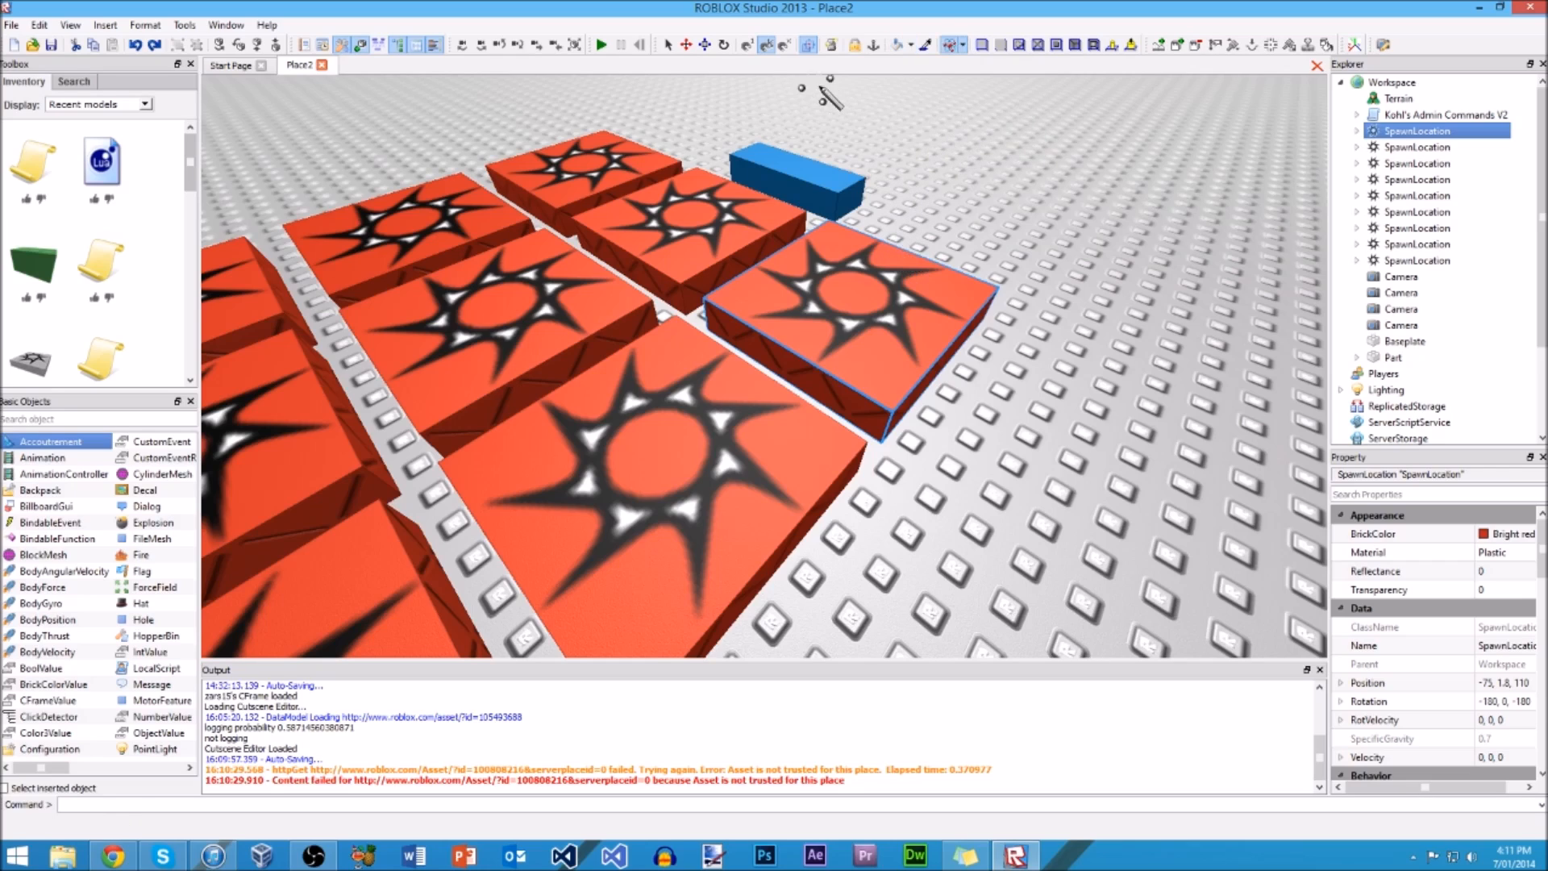
click(859, 343)
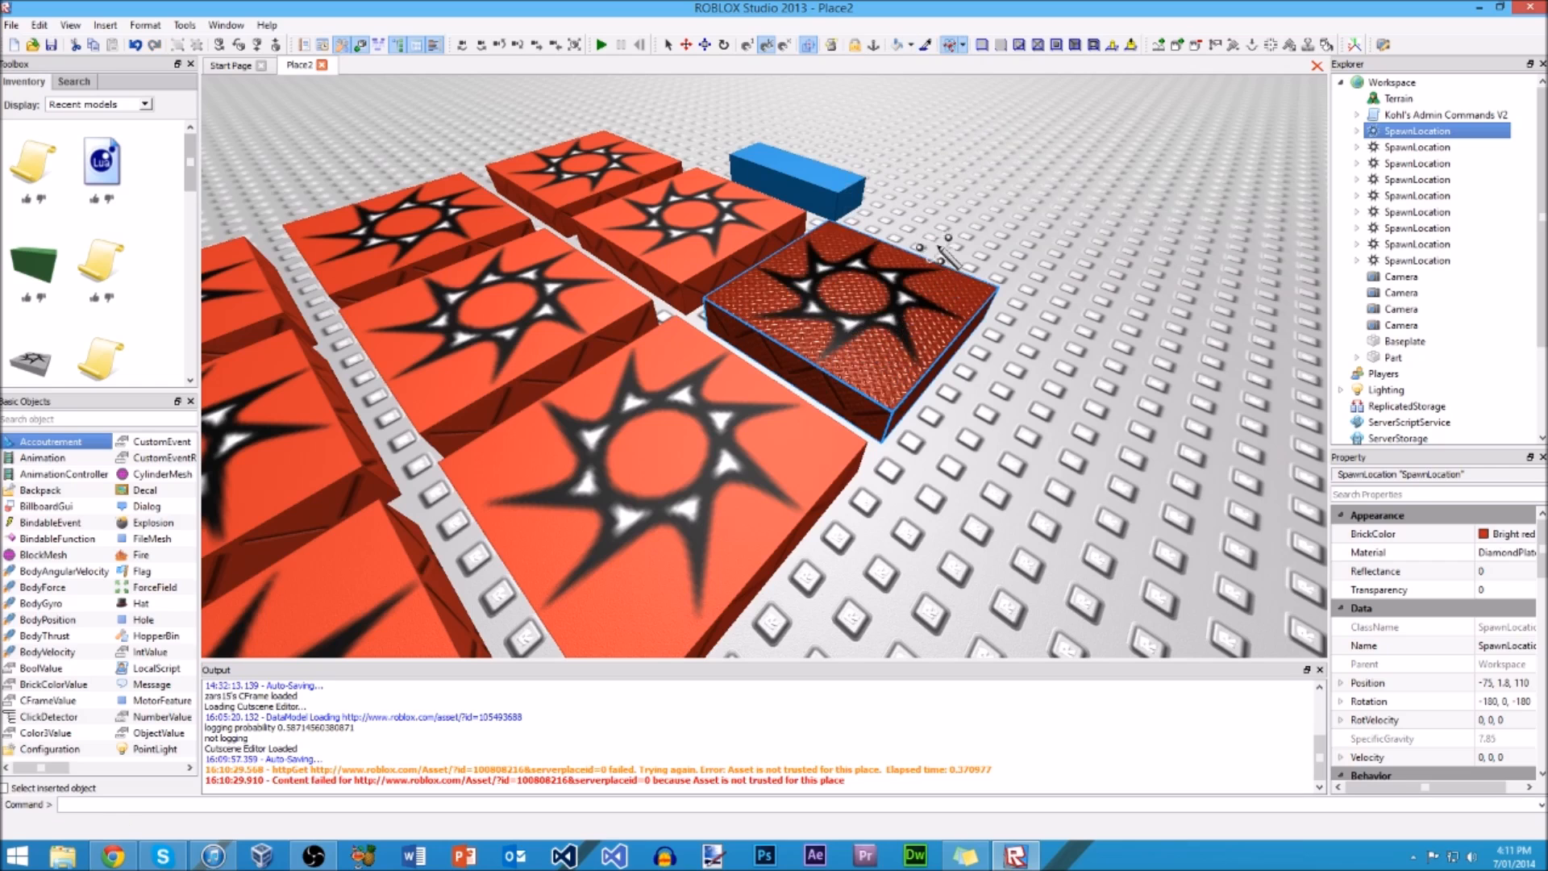
click(965, 46)
click(958, 72)
mouse_move(958, 123)
right_down()
mouse_move(958, 202)
mouse_move(956, 174)
right_up()
click(937, 260)
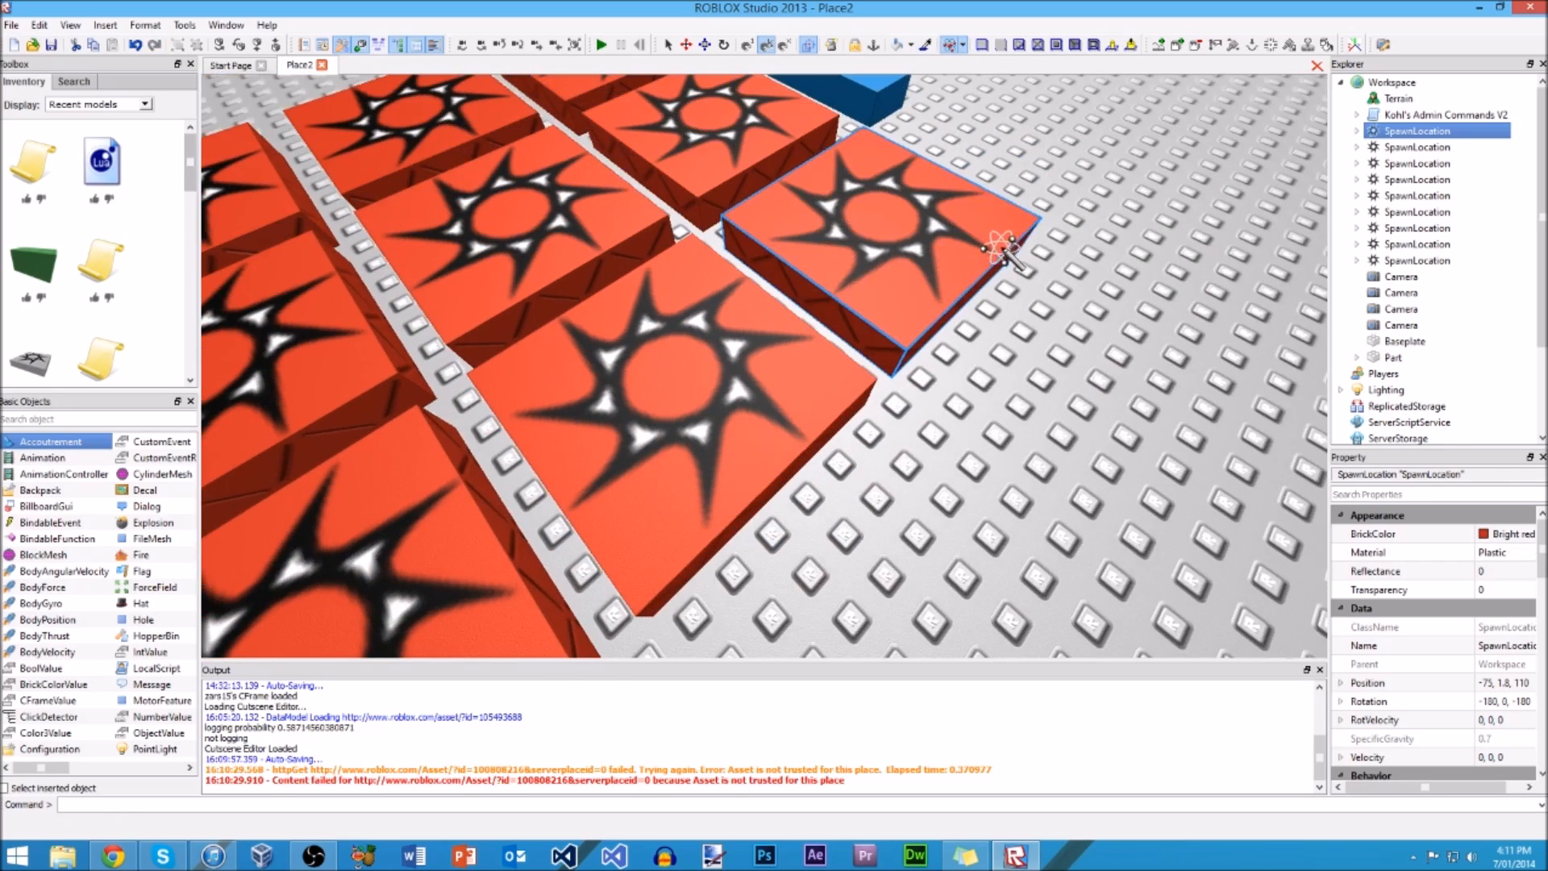
Step: Apply a Glue surface to the top face of the corner spawn location, and replace it with a Smooth surface
scroll(1016, 250, down, 3)
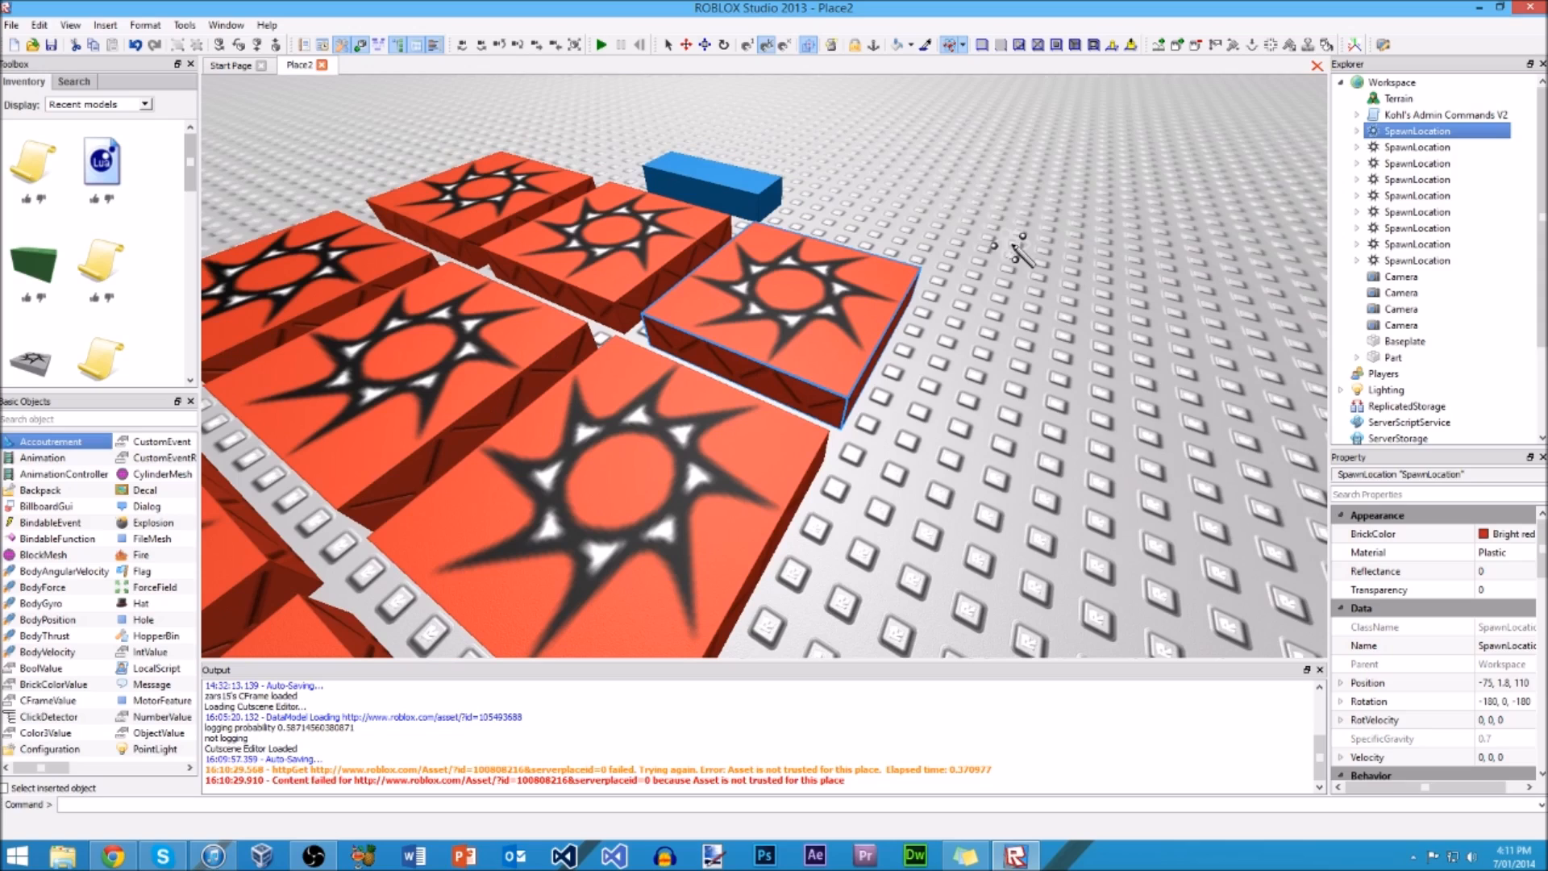
click(1020, 46)
click(827, 319)
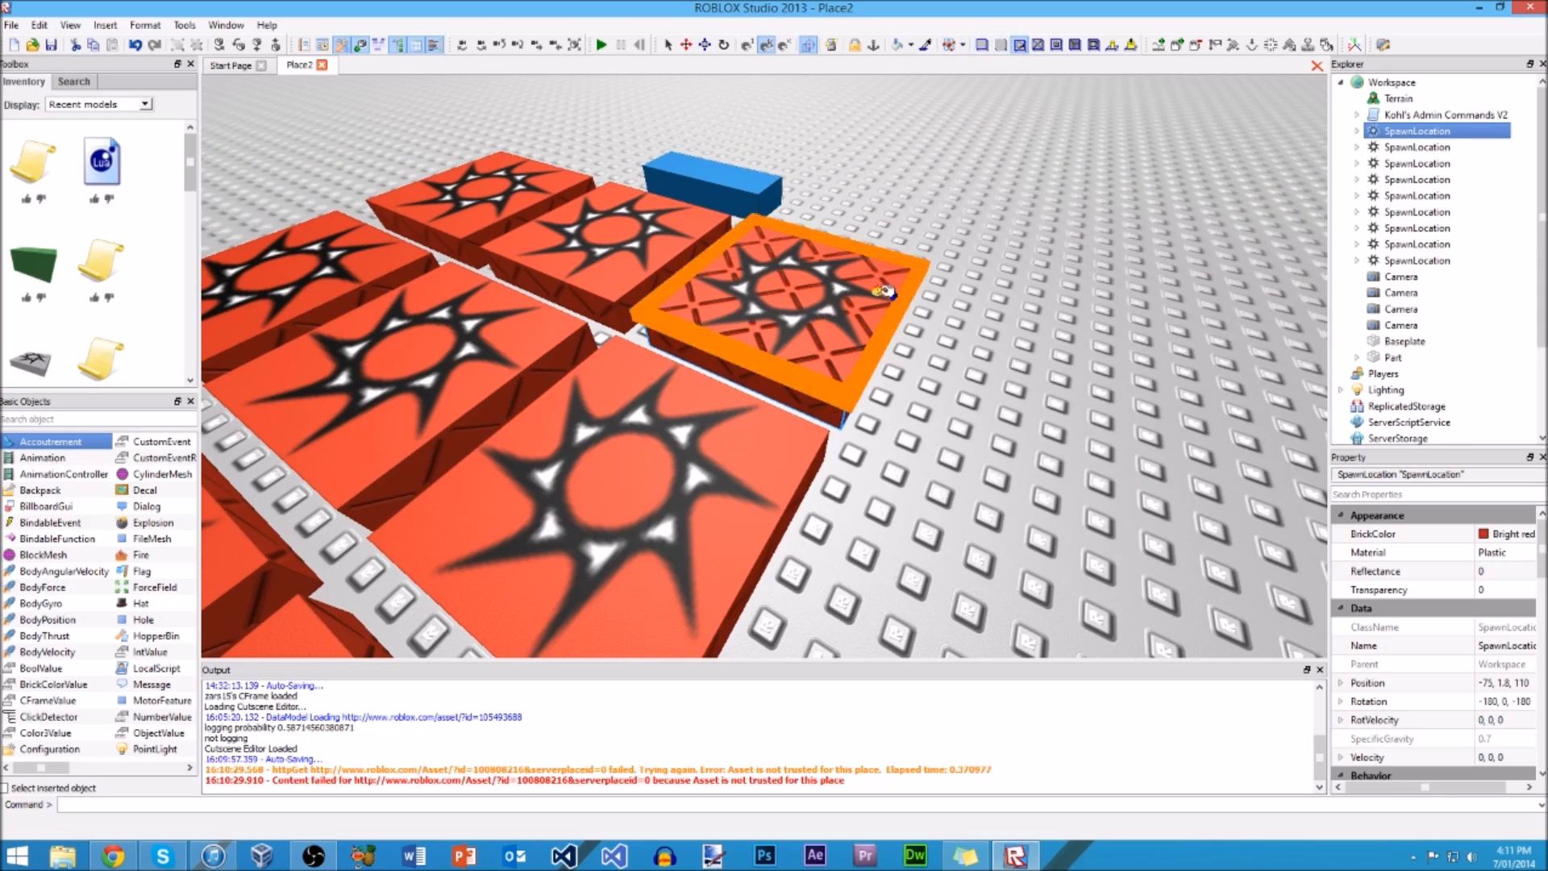
click(982, 45)
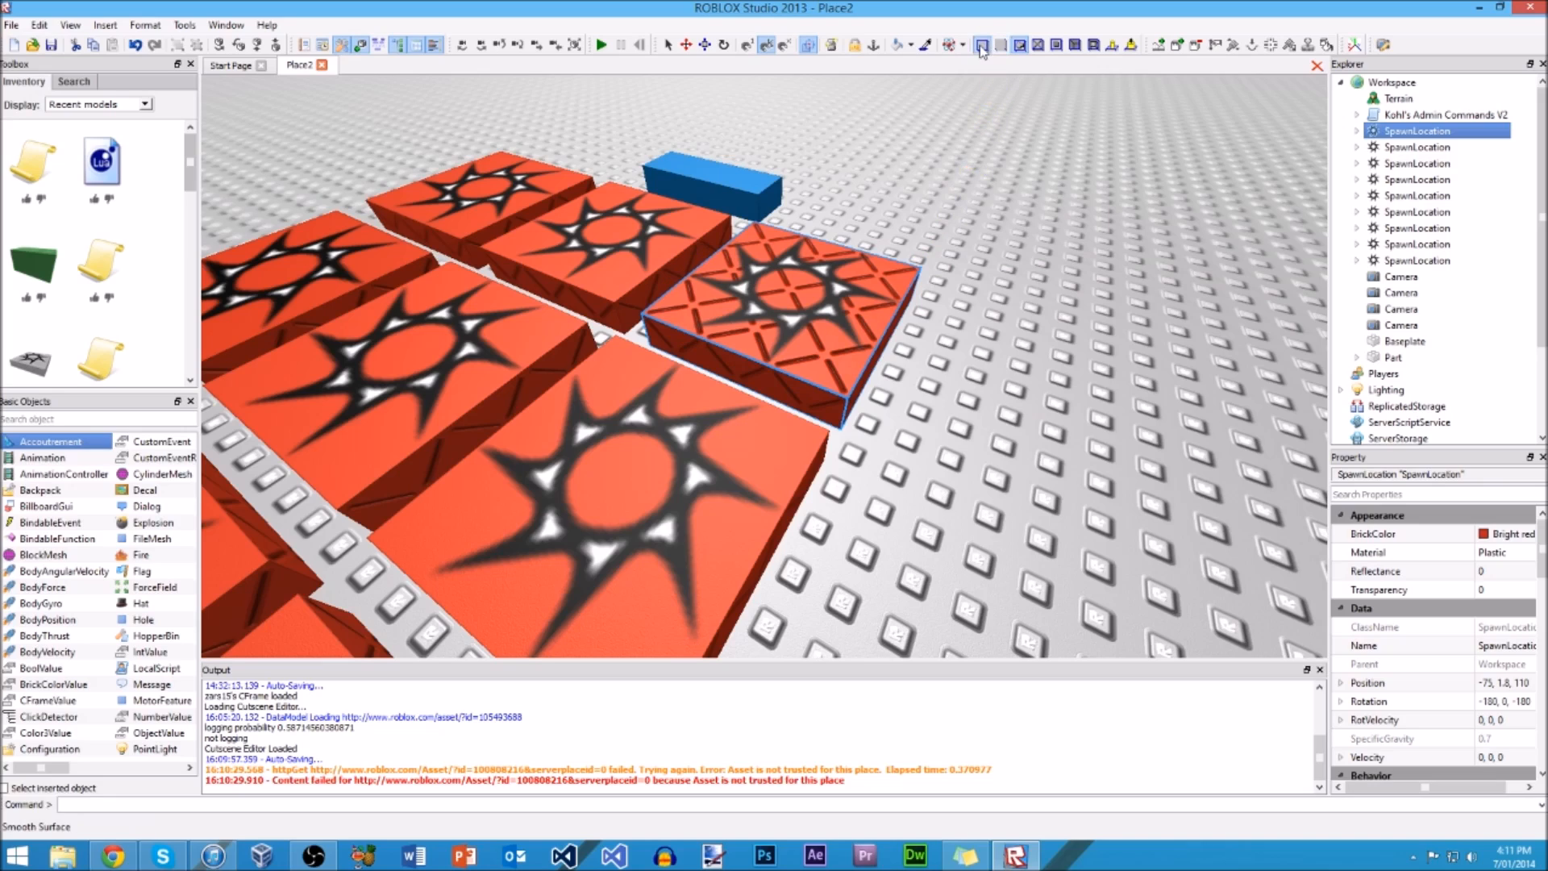
click(874, 279)
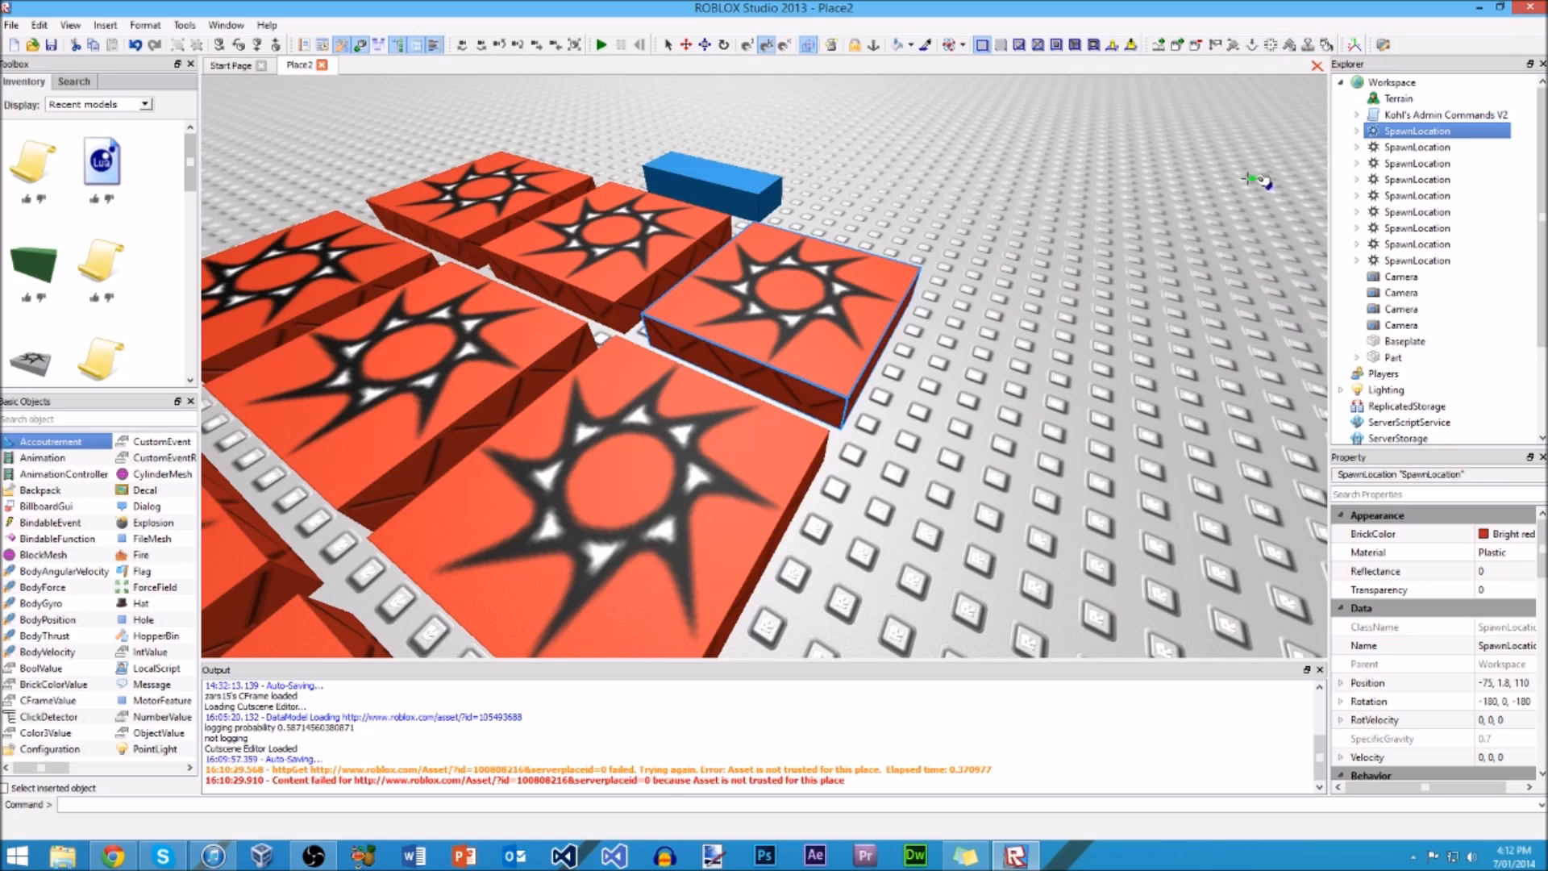
Step: Clear the selection, and collapse the Workspace in the object hierarchy to examine the other top-level services
click(639, 46)
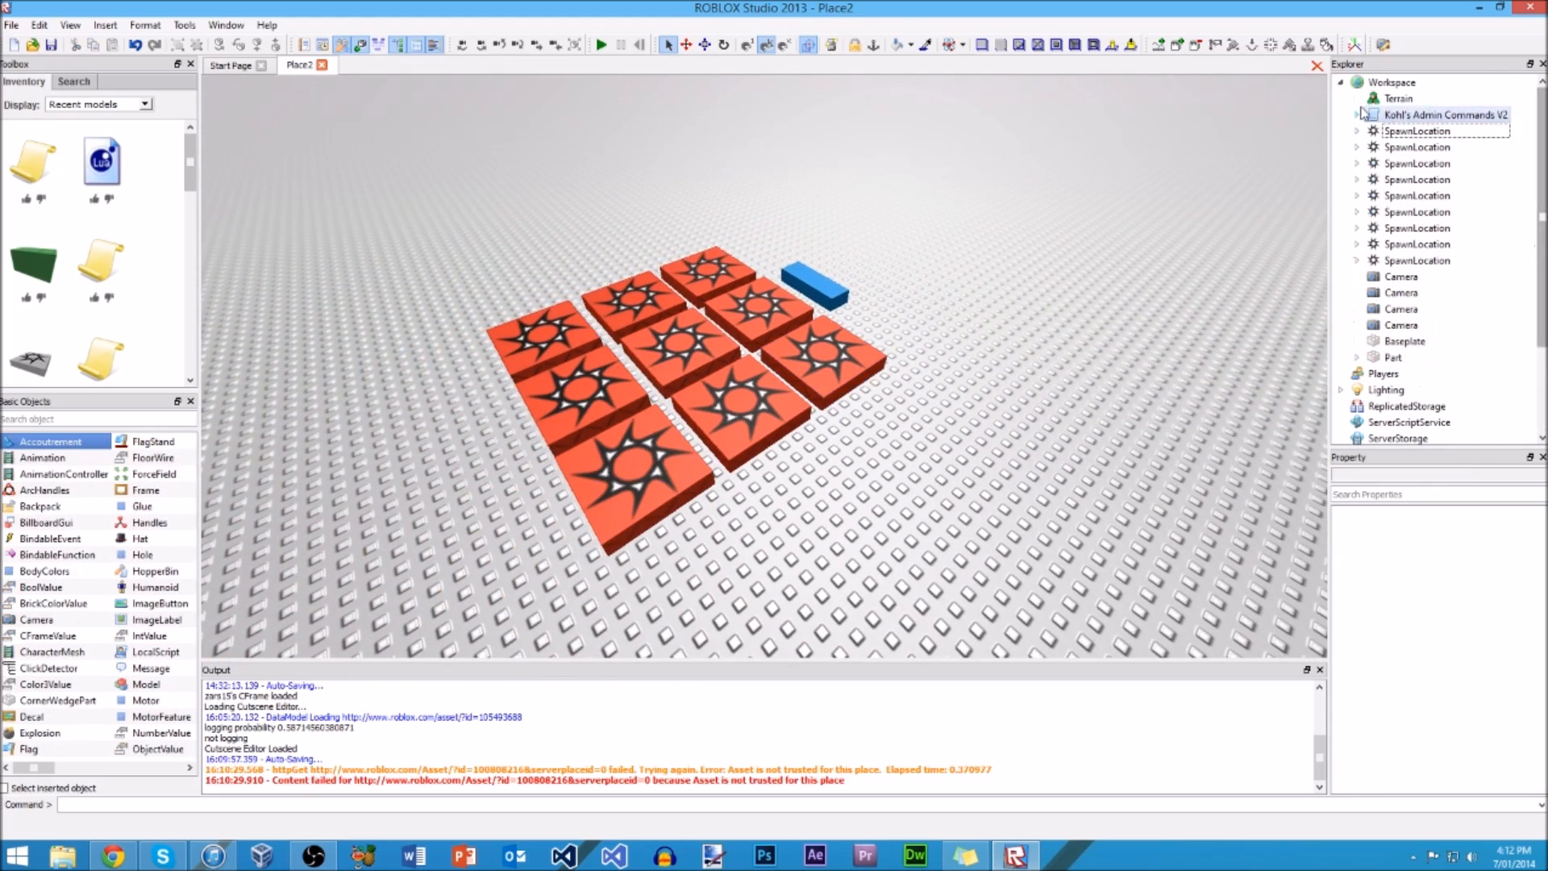
click(1342, 83)
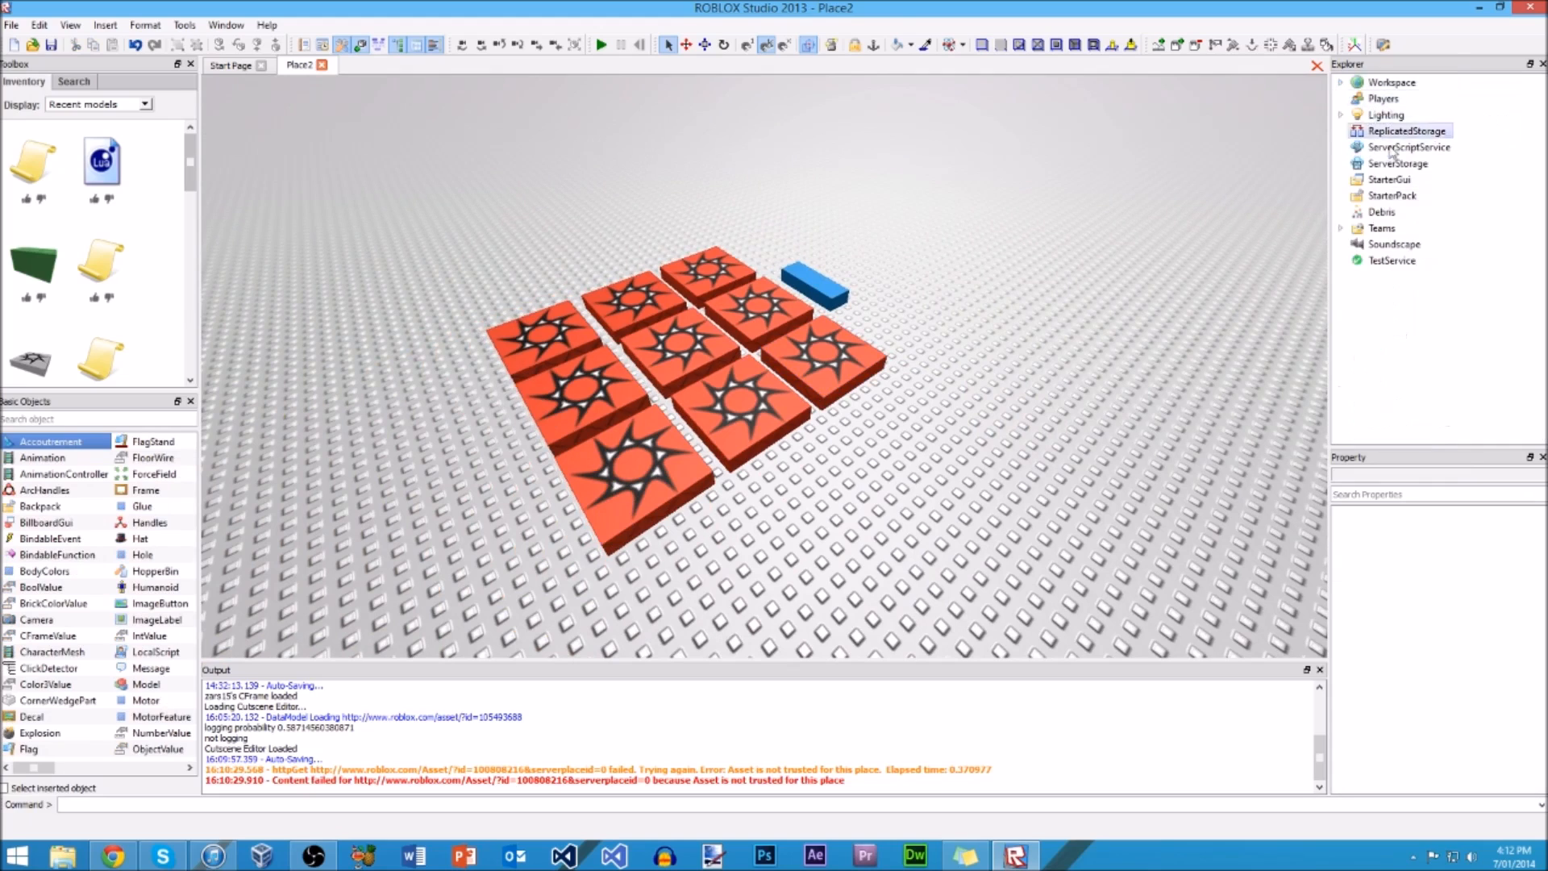
drag(1396, 350, 1382, 300)
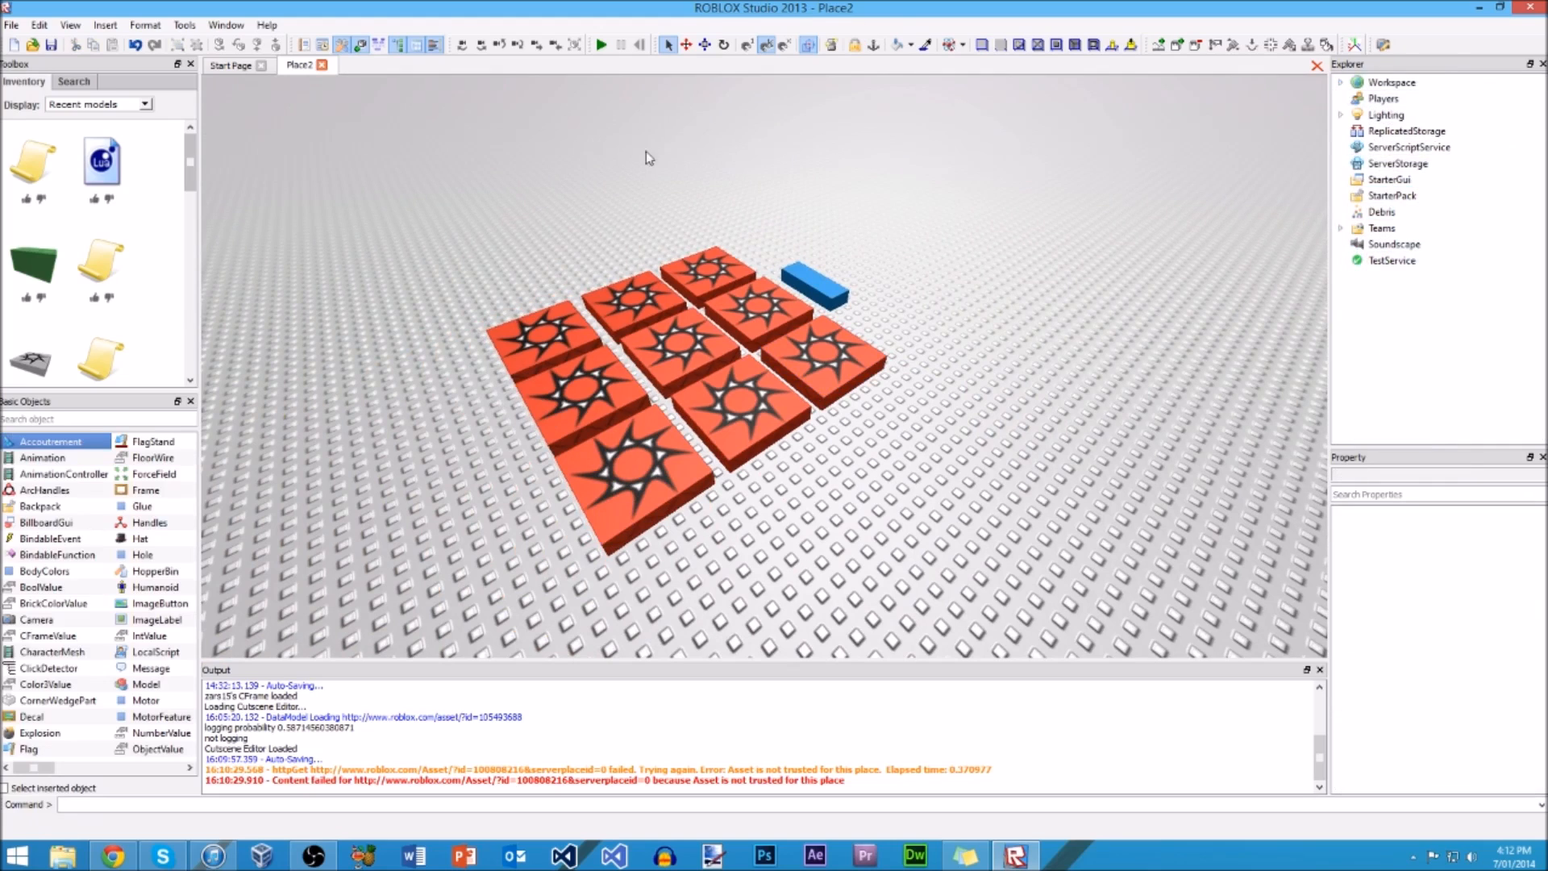
Step: Expand the Workspace hierarchy and select several of its spawn locations one after another
click(1343, 83)
click(1386, 132)
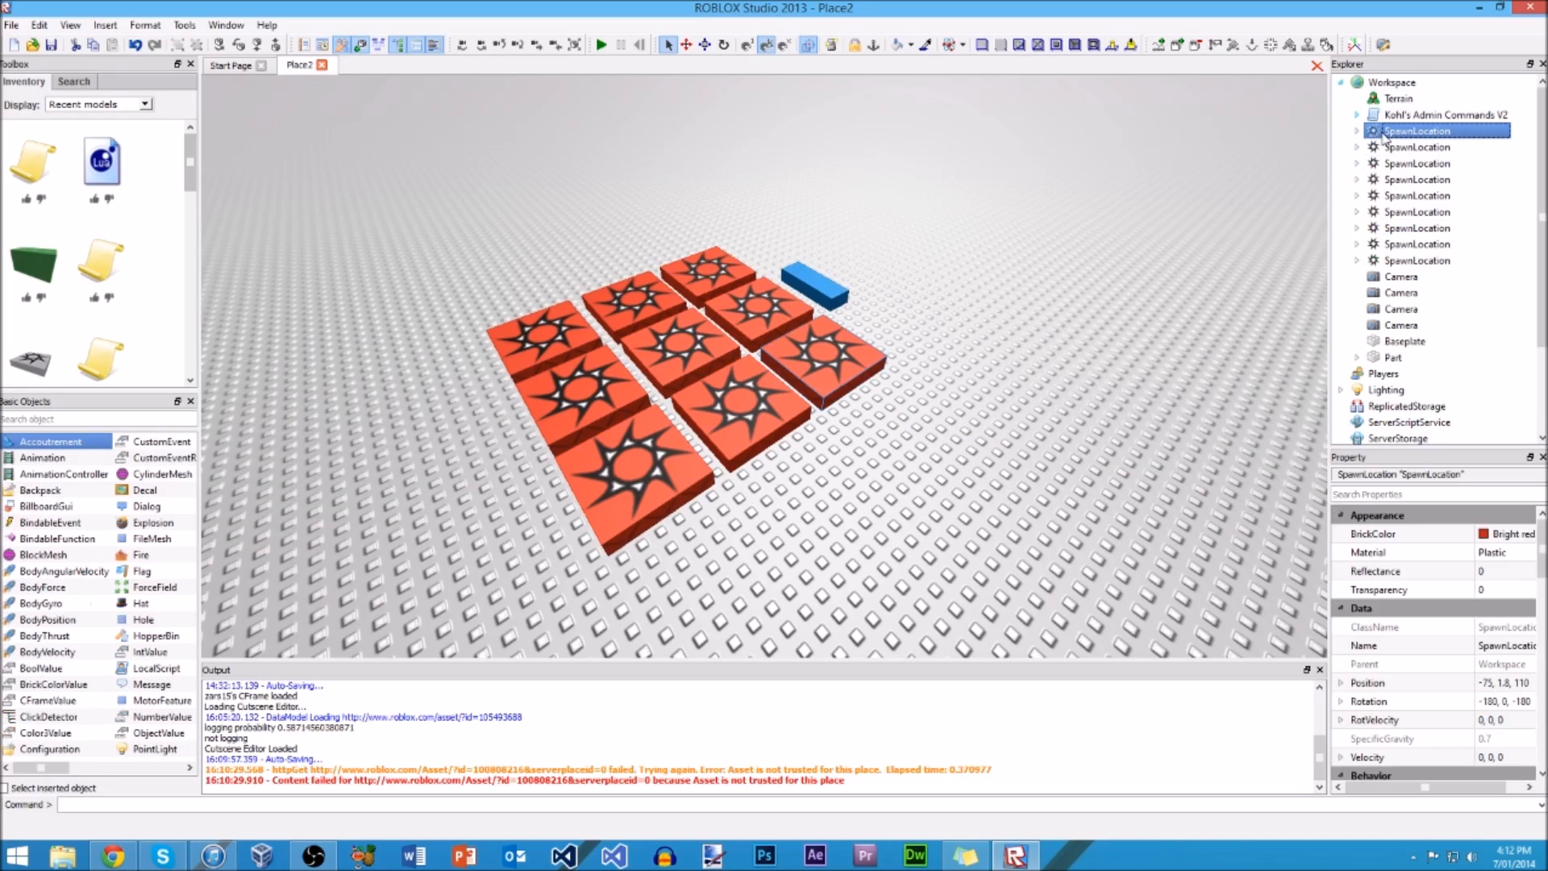
click(1407, 181)
click(1411, 212)
click(1414, 260)
click(1413, 230)
click(1402, 181)
Step: Collapse the Workspace hierarchy, select the corner spawn location in the 3D scene to reveal its entry, and deselect it
click(1342, 84)
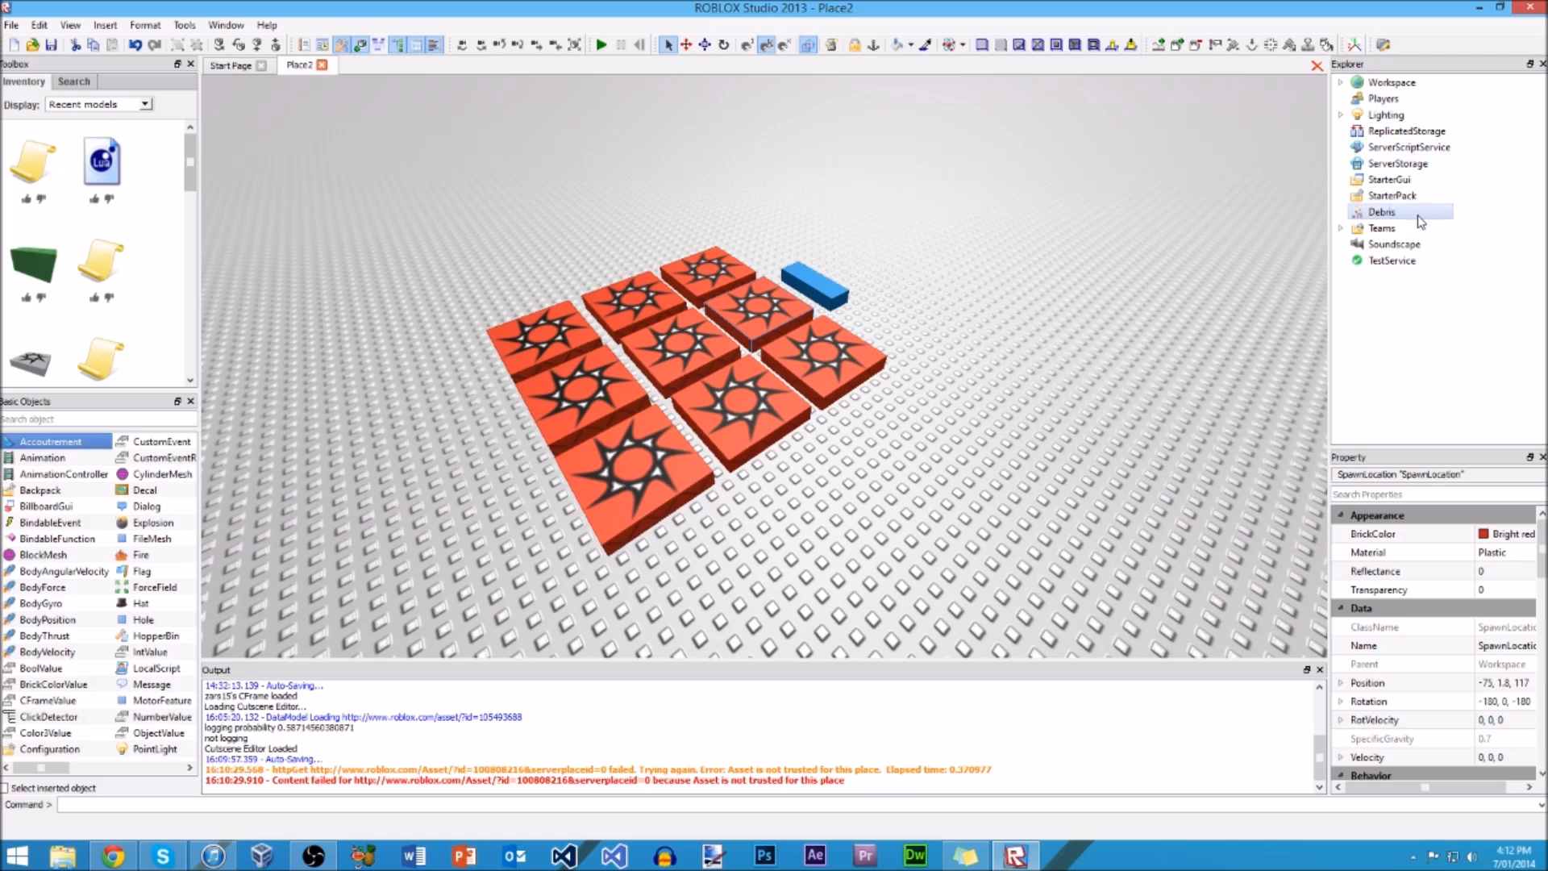
click(1058, 348)
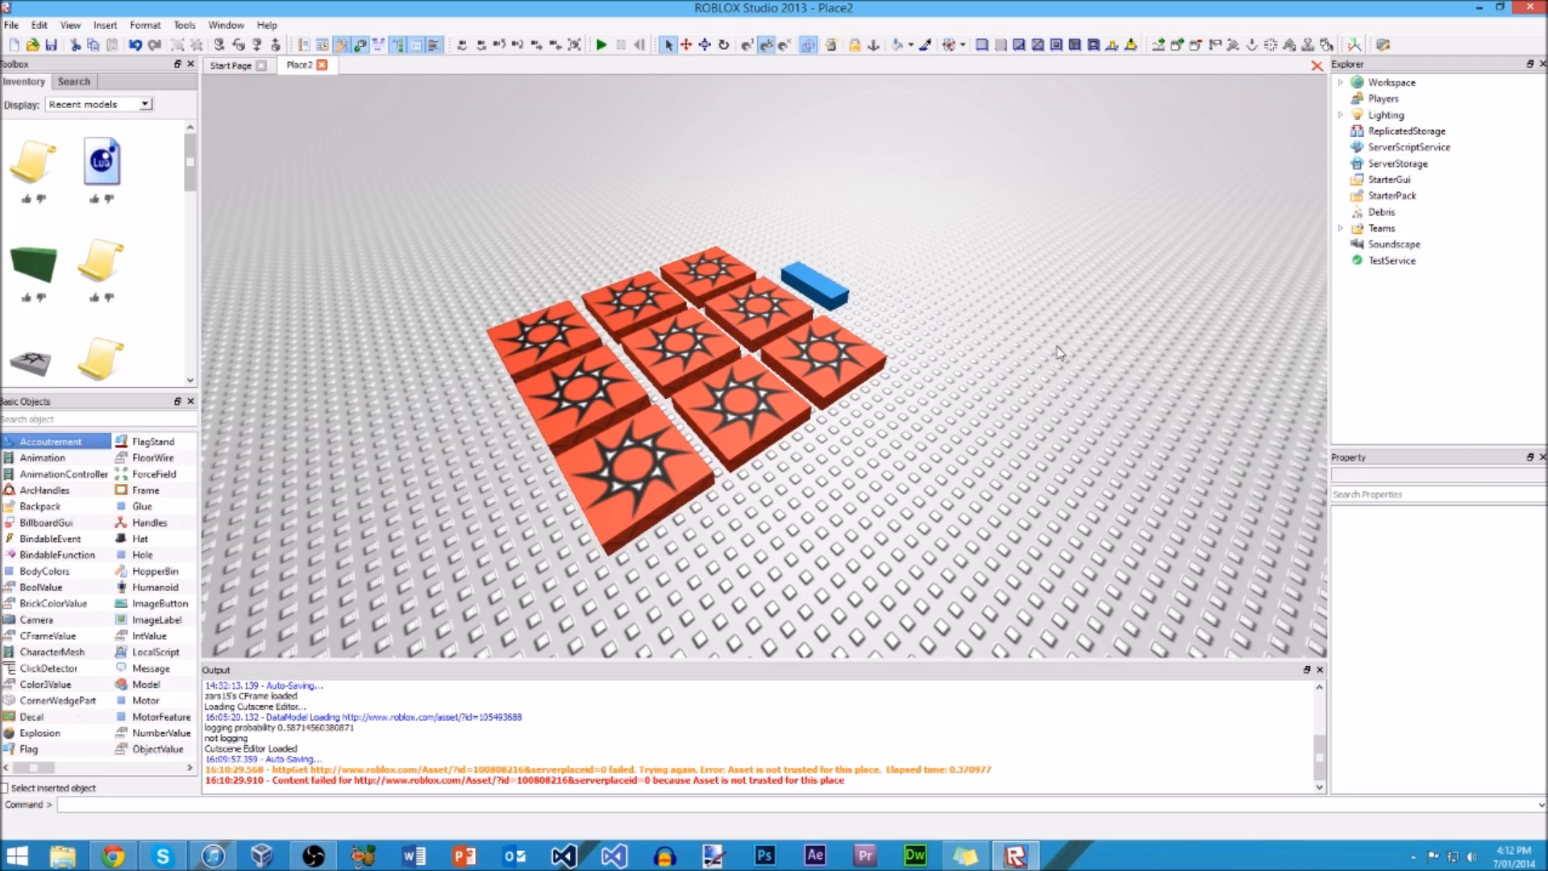
right_drag(1187, 222, 1159, 252)
click(832, 417)
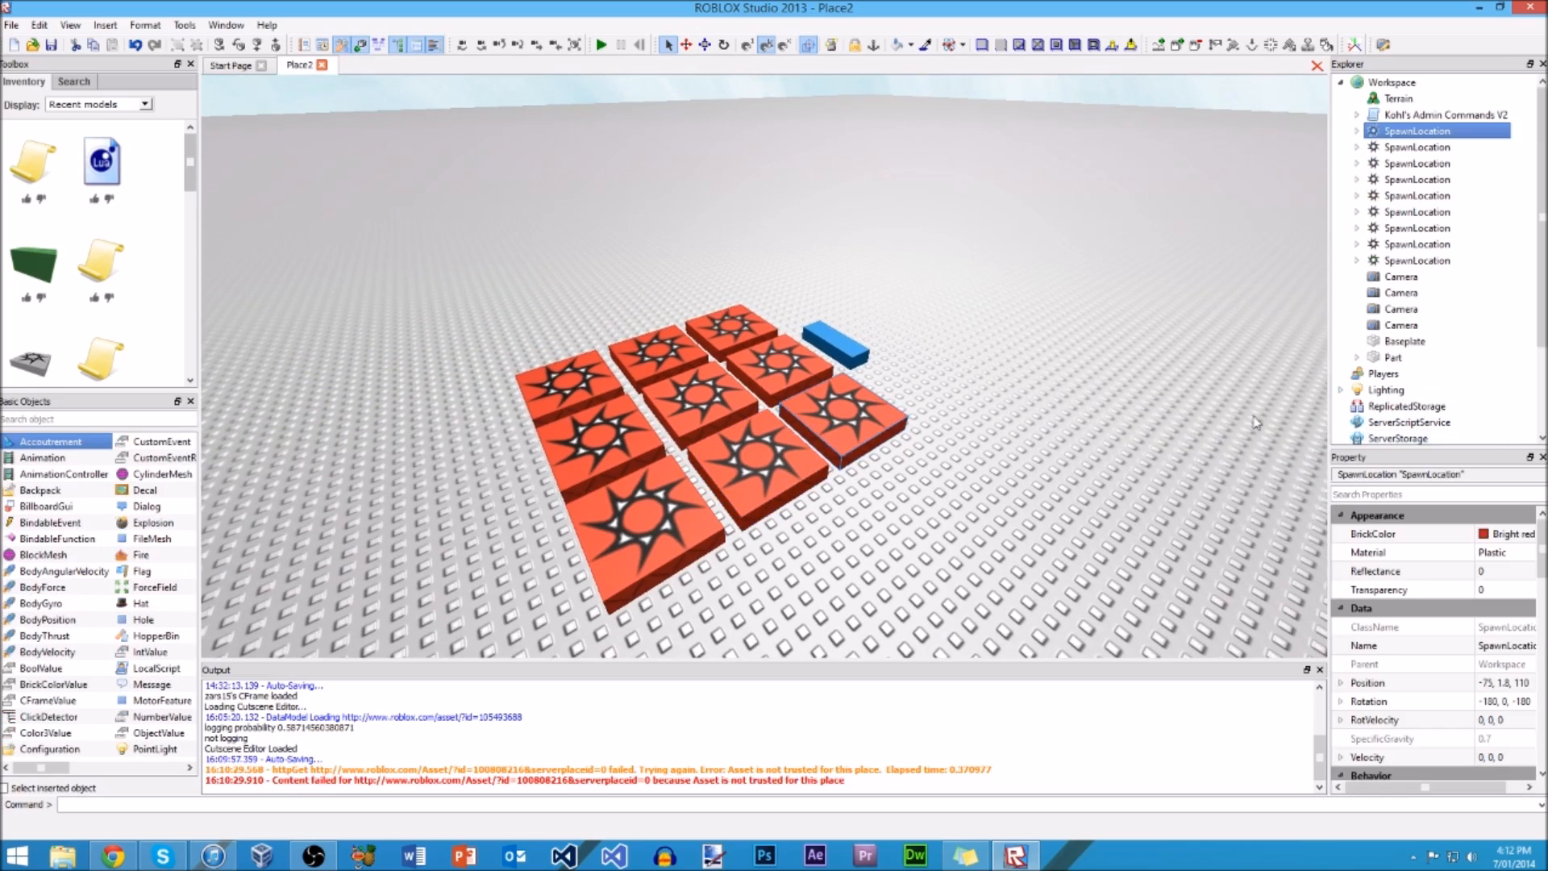
click(1099, 388)
Step: Select the blue part beside the spawn location grid, and dismiss the Skype notification
scroll(980, 360, up, 3)
scroll(980, 359, up, 5)
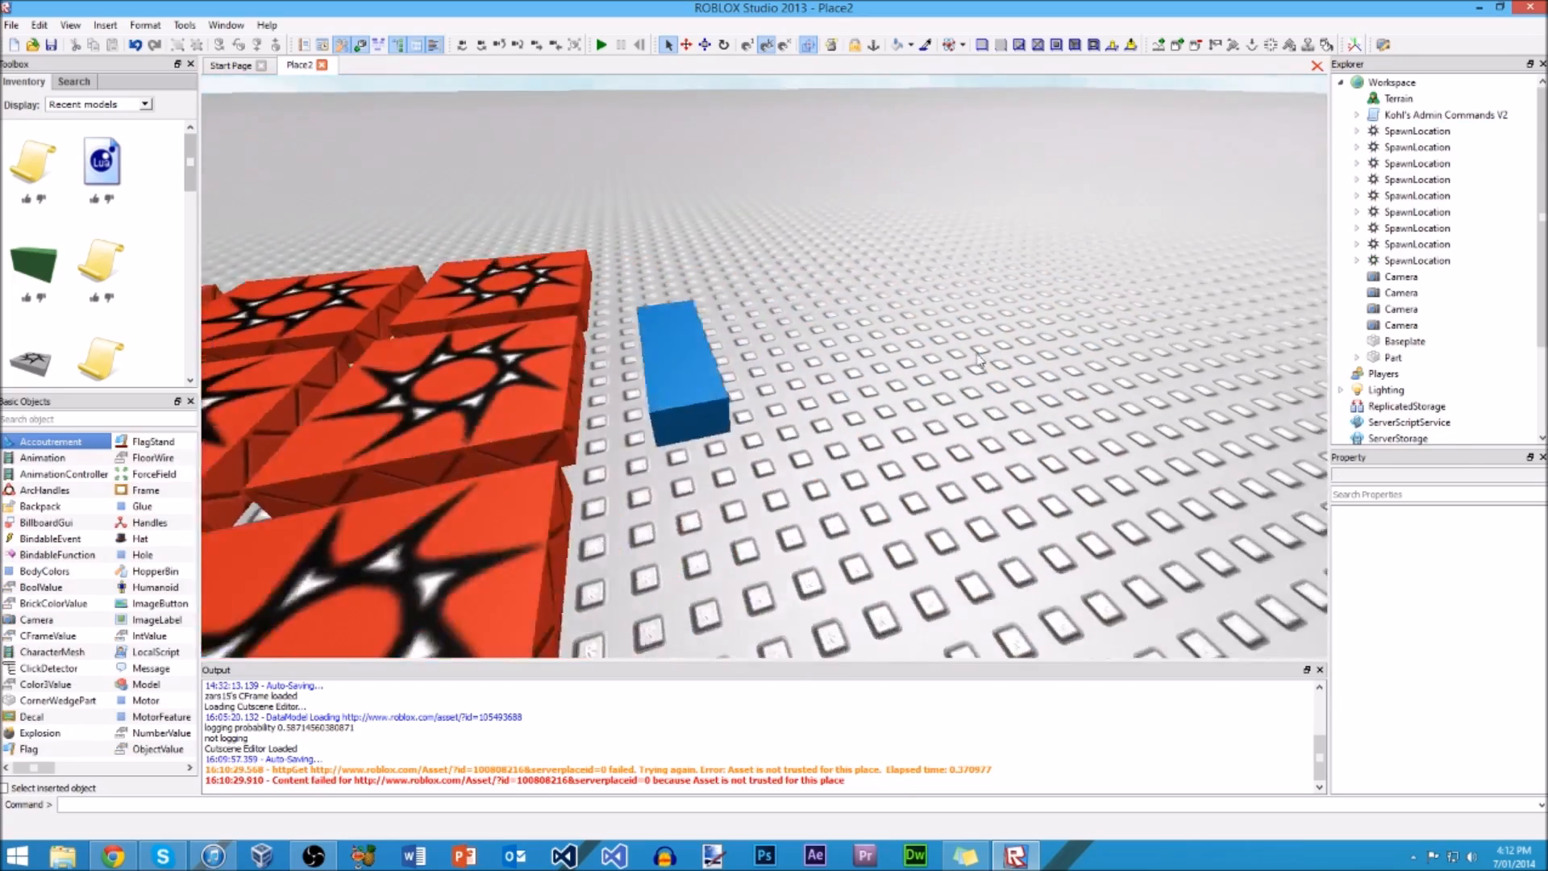
scroll(981, 359, down, 2)
scroll(979, 356, down, 3)
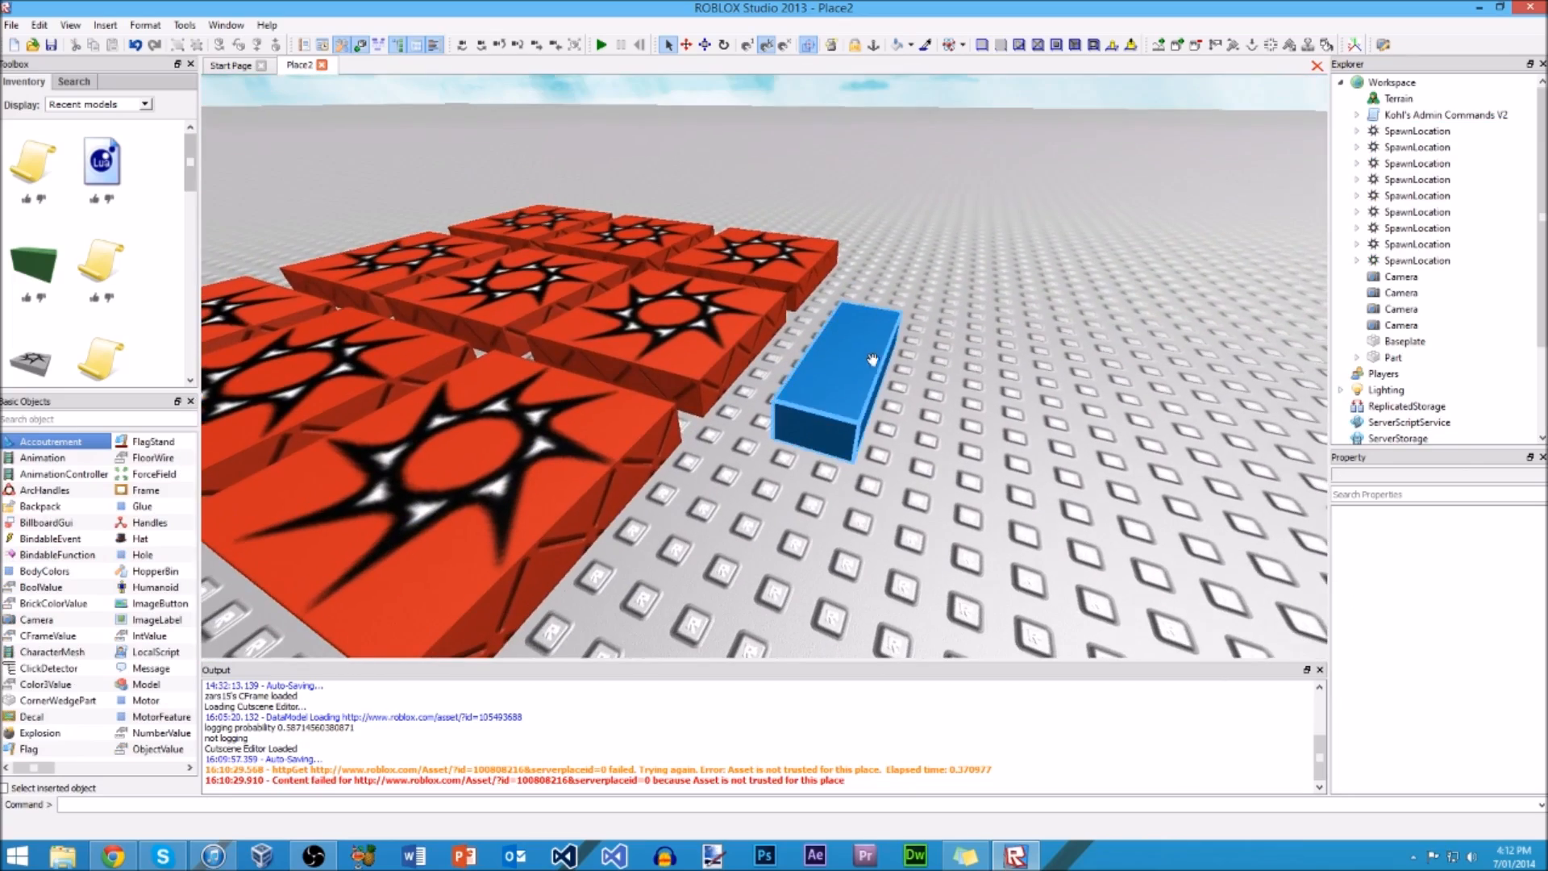
click(839, 375)
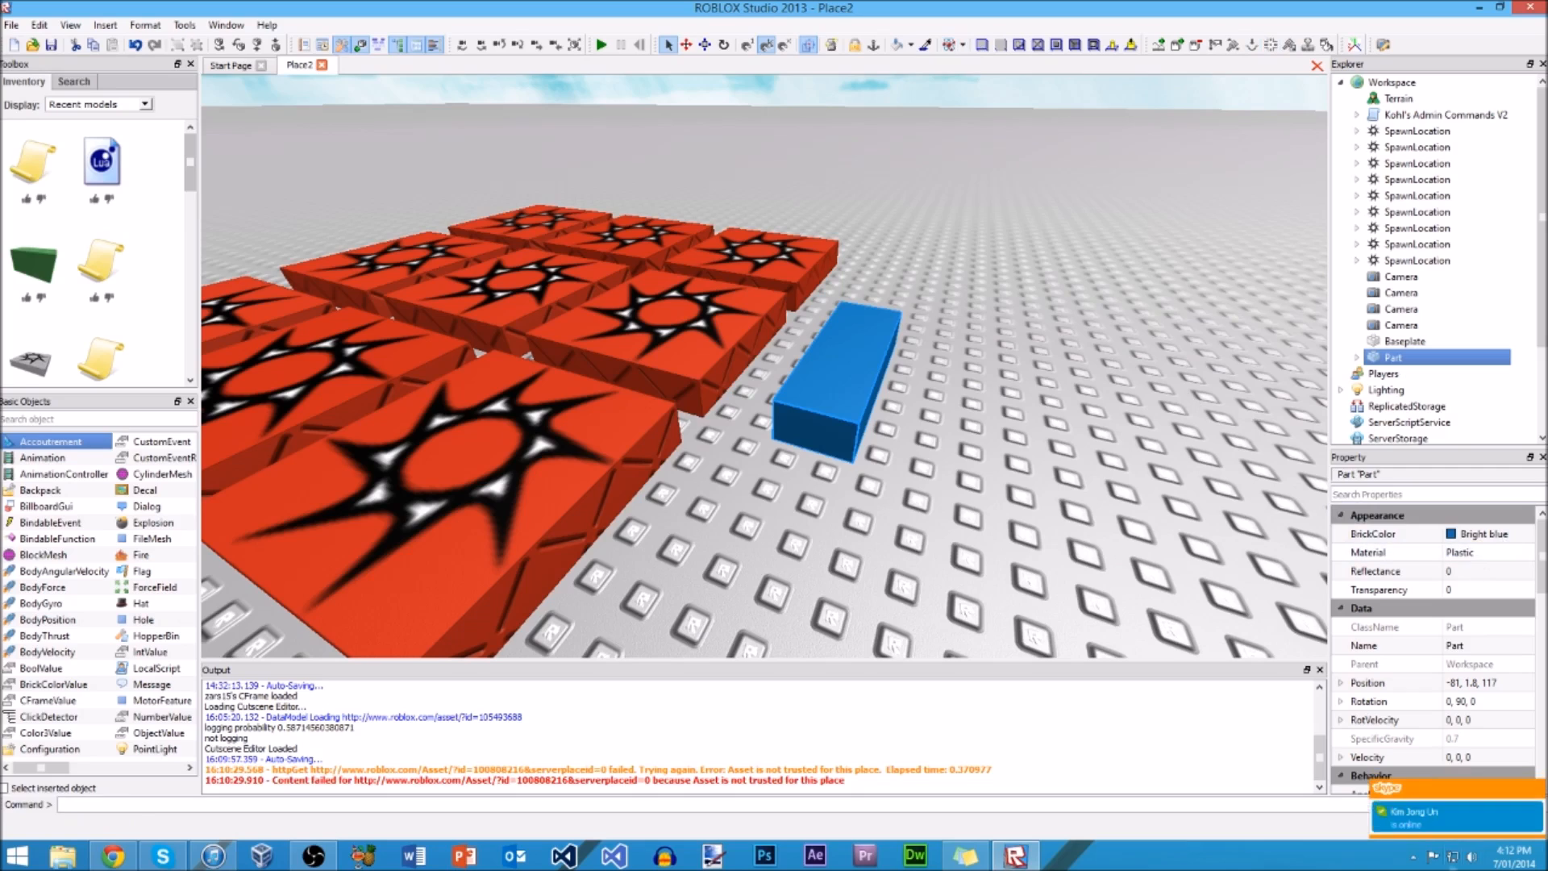
click(1537, 791)
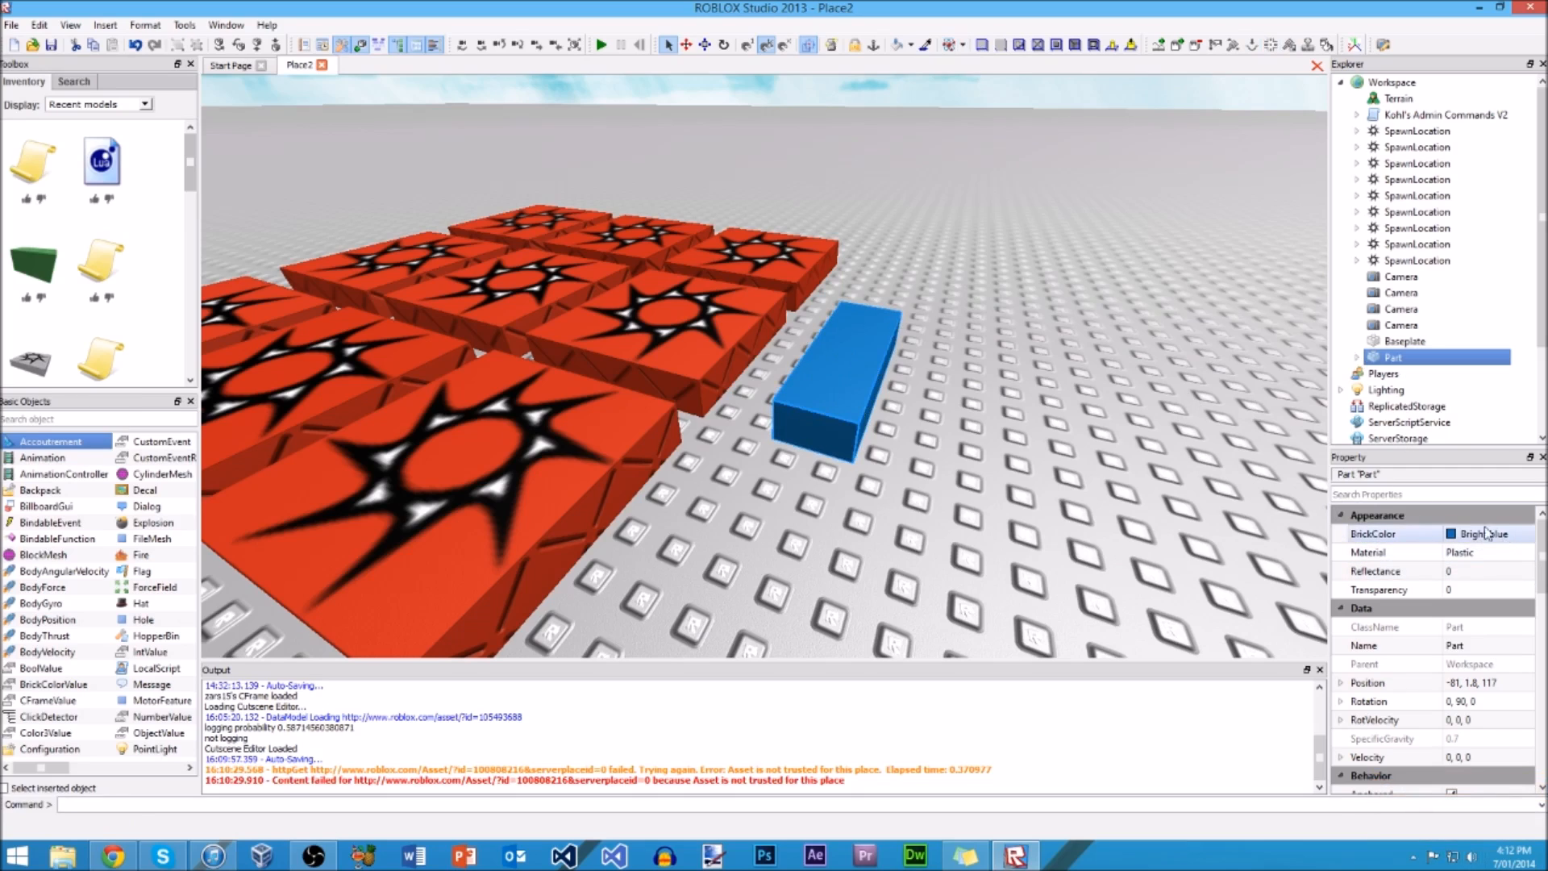
Step: Collapse and re-expand the Appearance group in the blue part's properties
click(1370, 517)
click(1342, 517)
click(1344, 518)
Step: Change the blue part's BrickColor to Bright violet, and undo the color change
click(1477, 534)
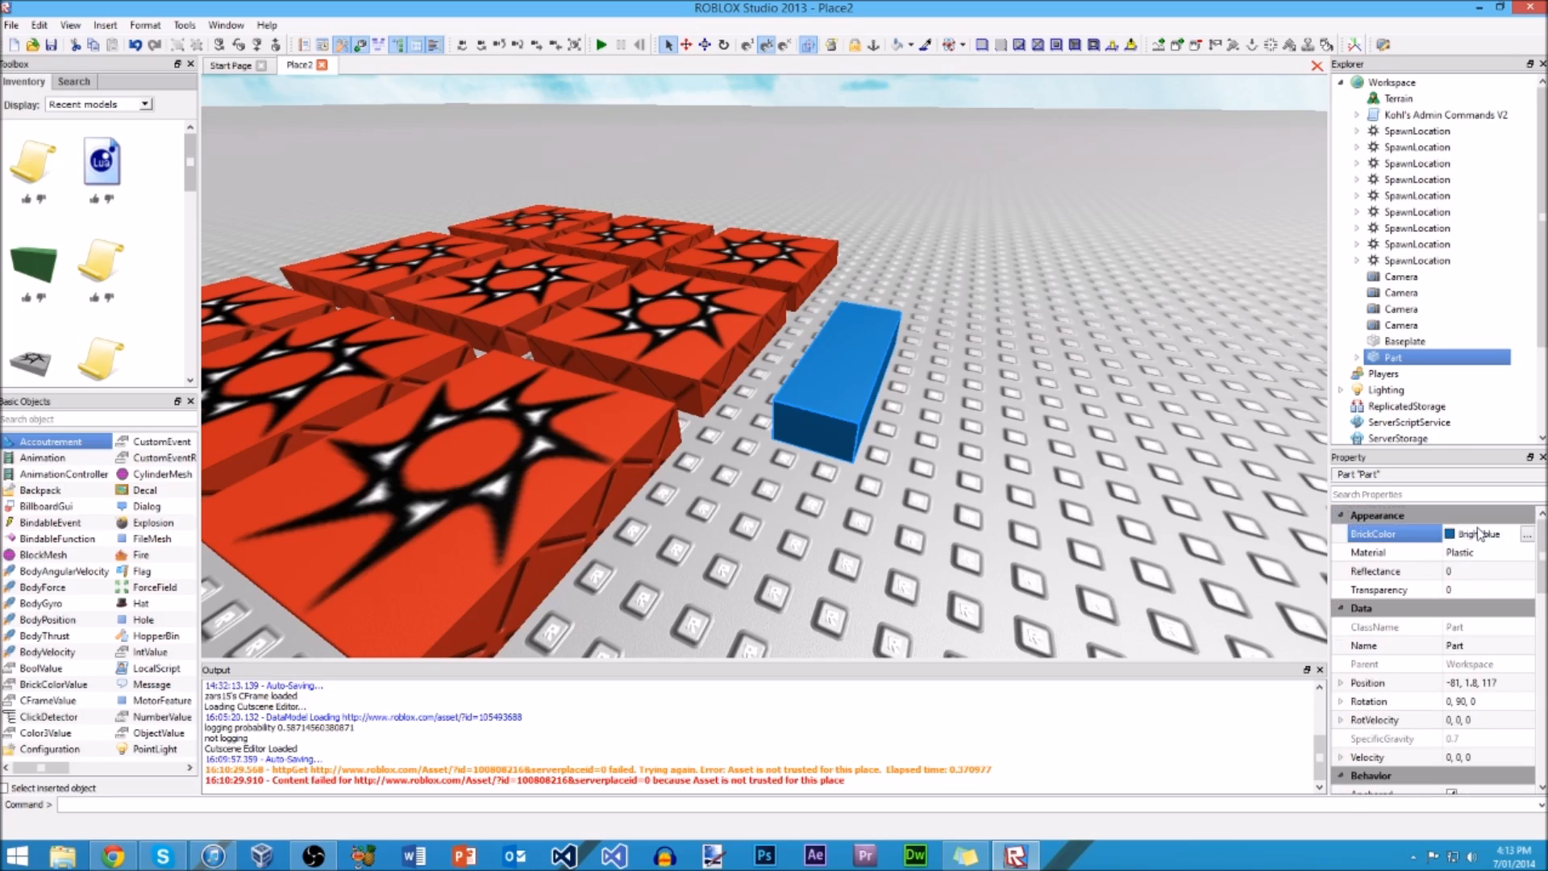
click(1526, 535)
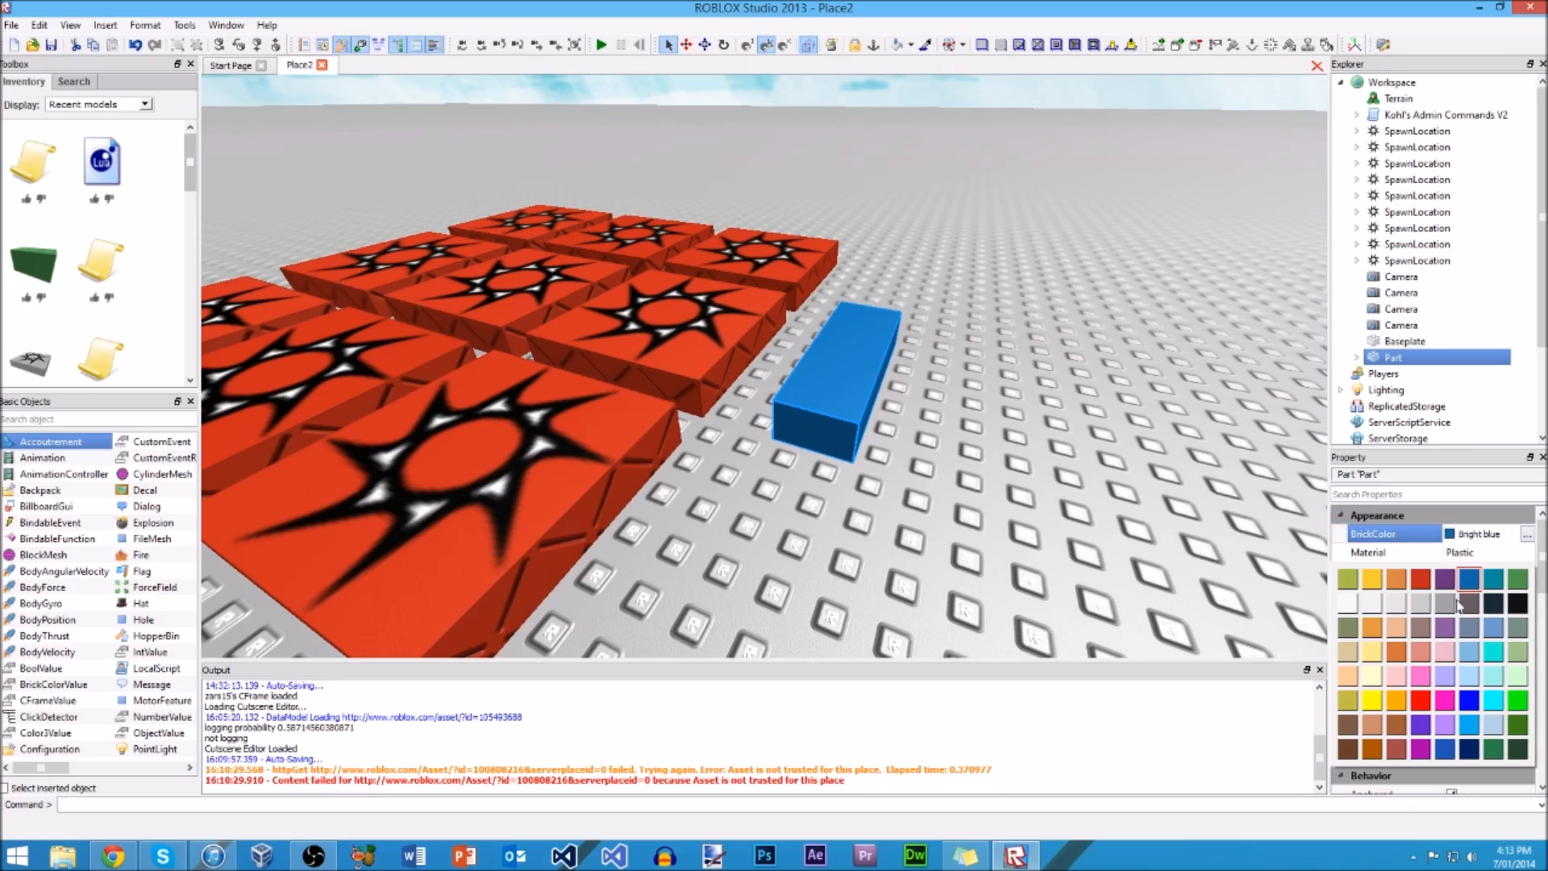
click(1445, 578)
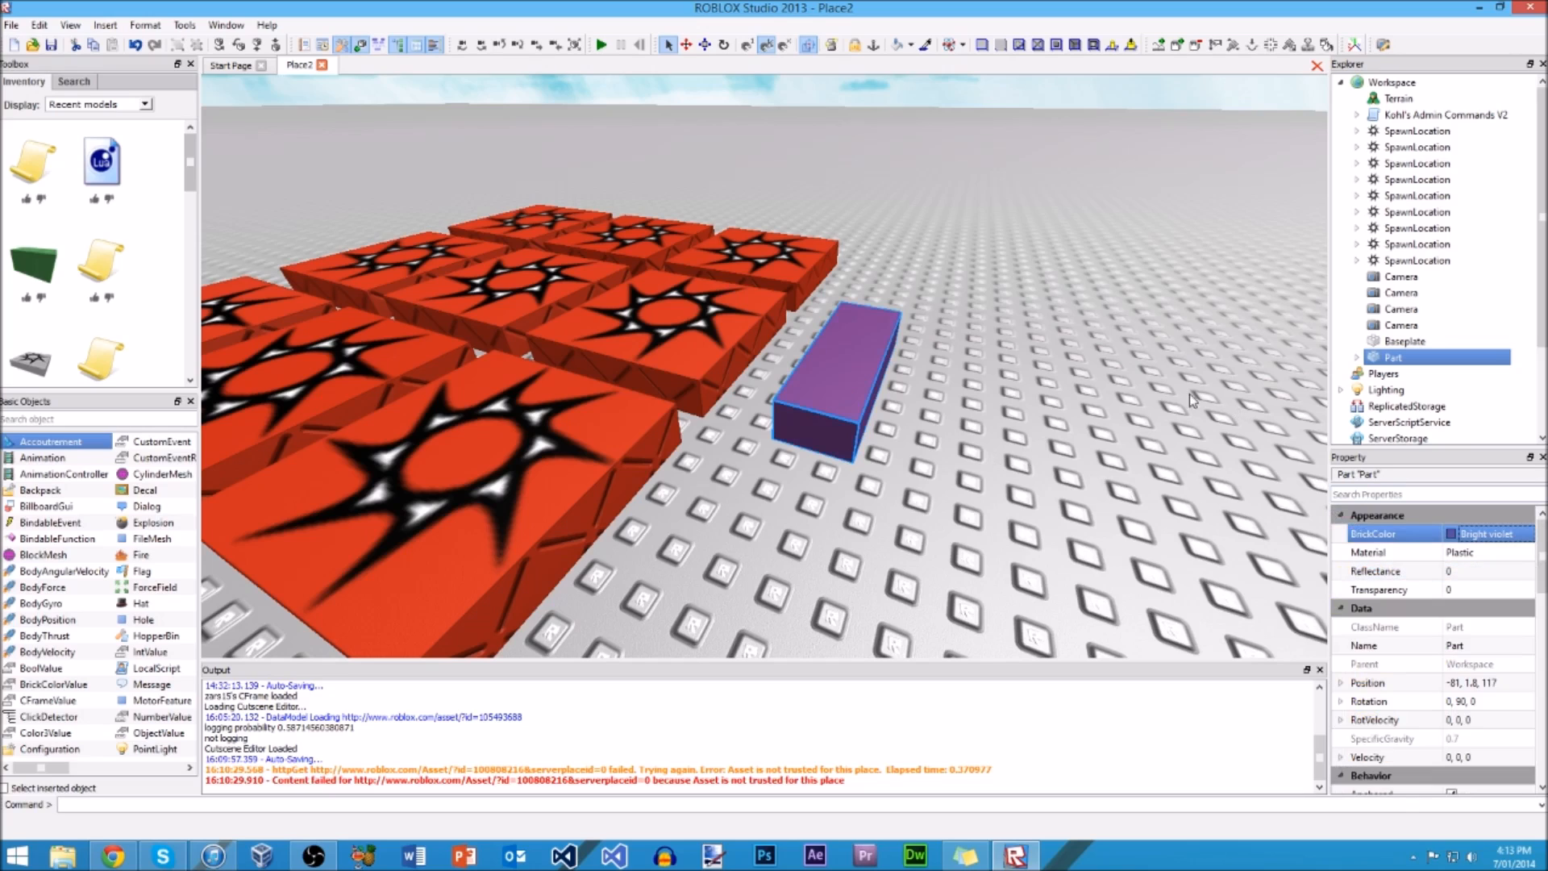
key(ctrl+z)
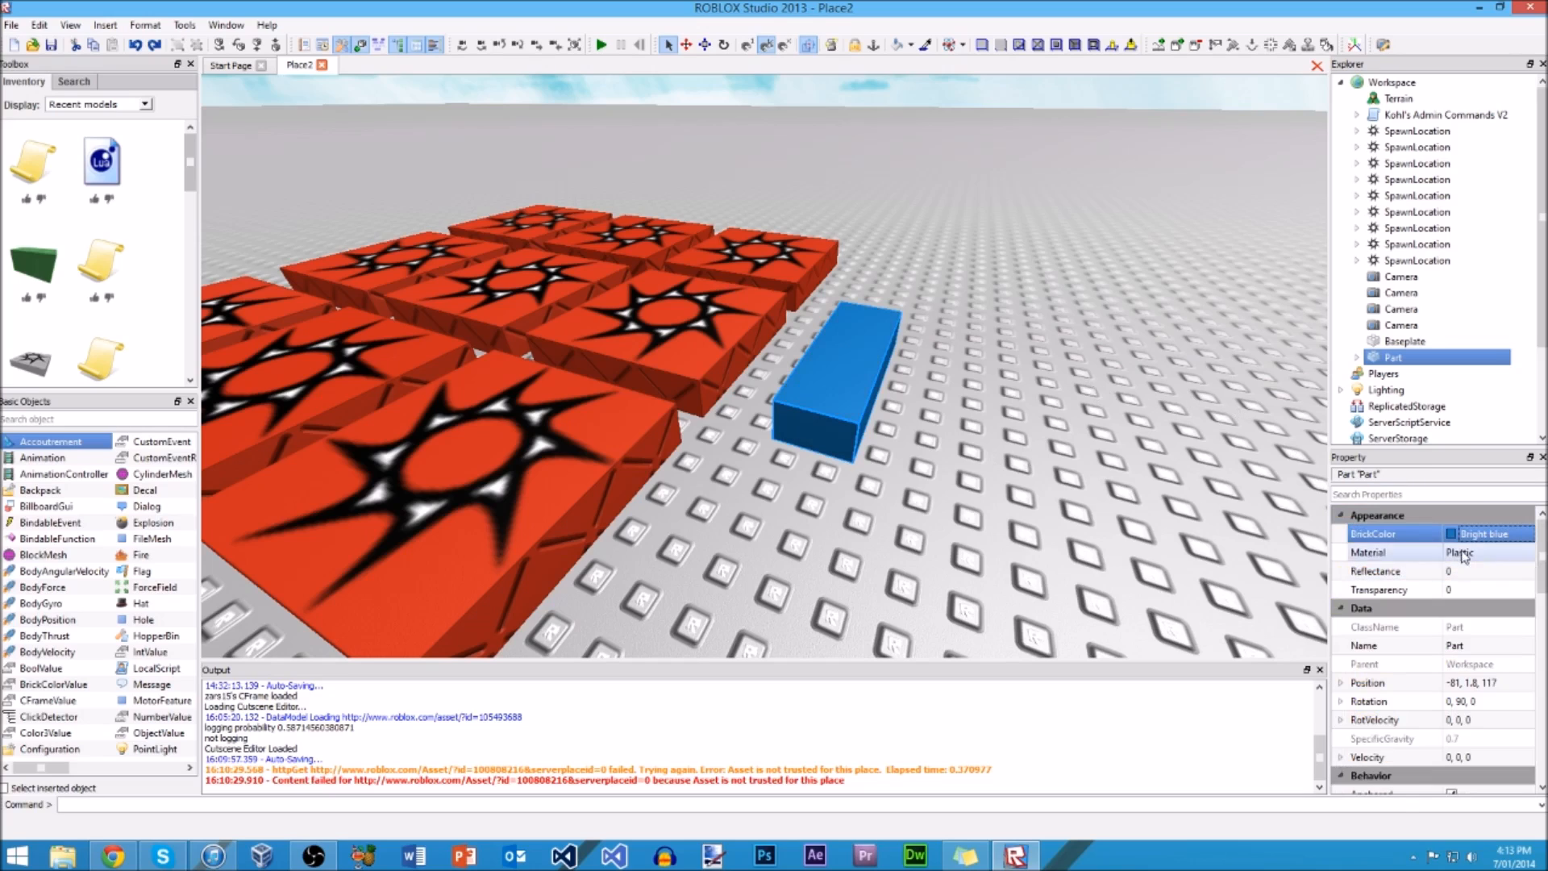
Step: Set the blue part's Reflectance to 1121212, and return it to 0
click(1474, 573)
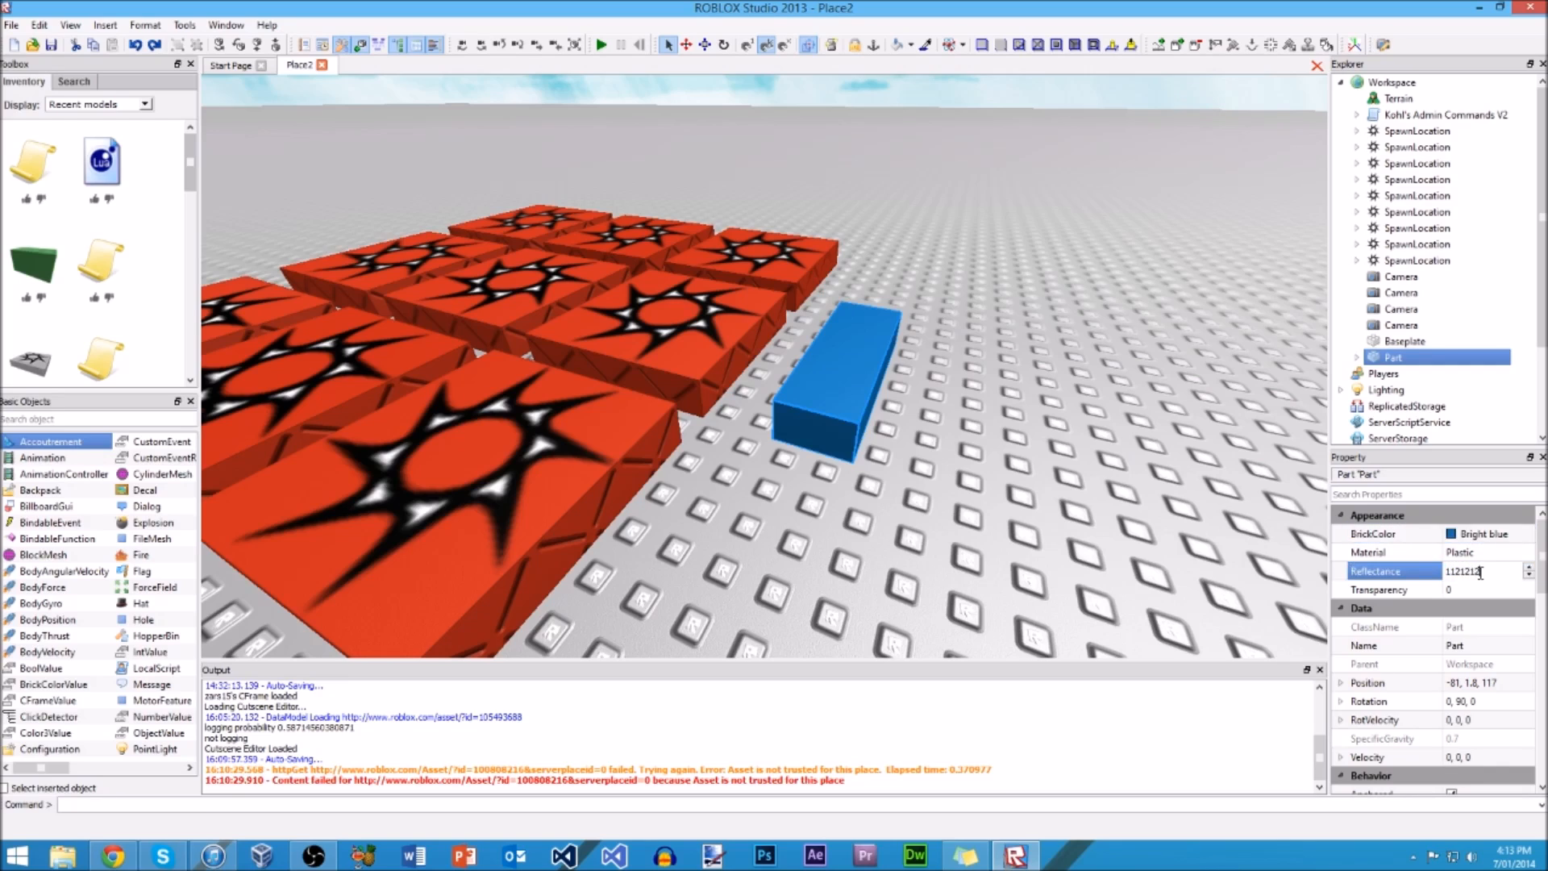
key(Return)
click(1504, 571)
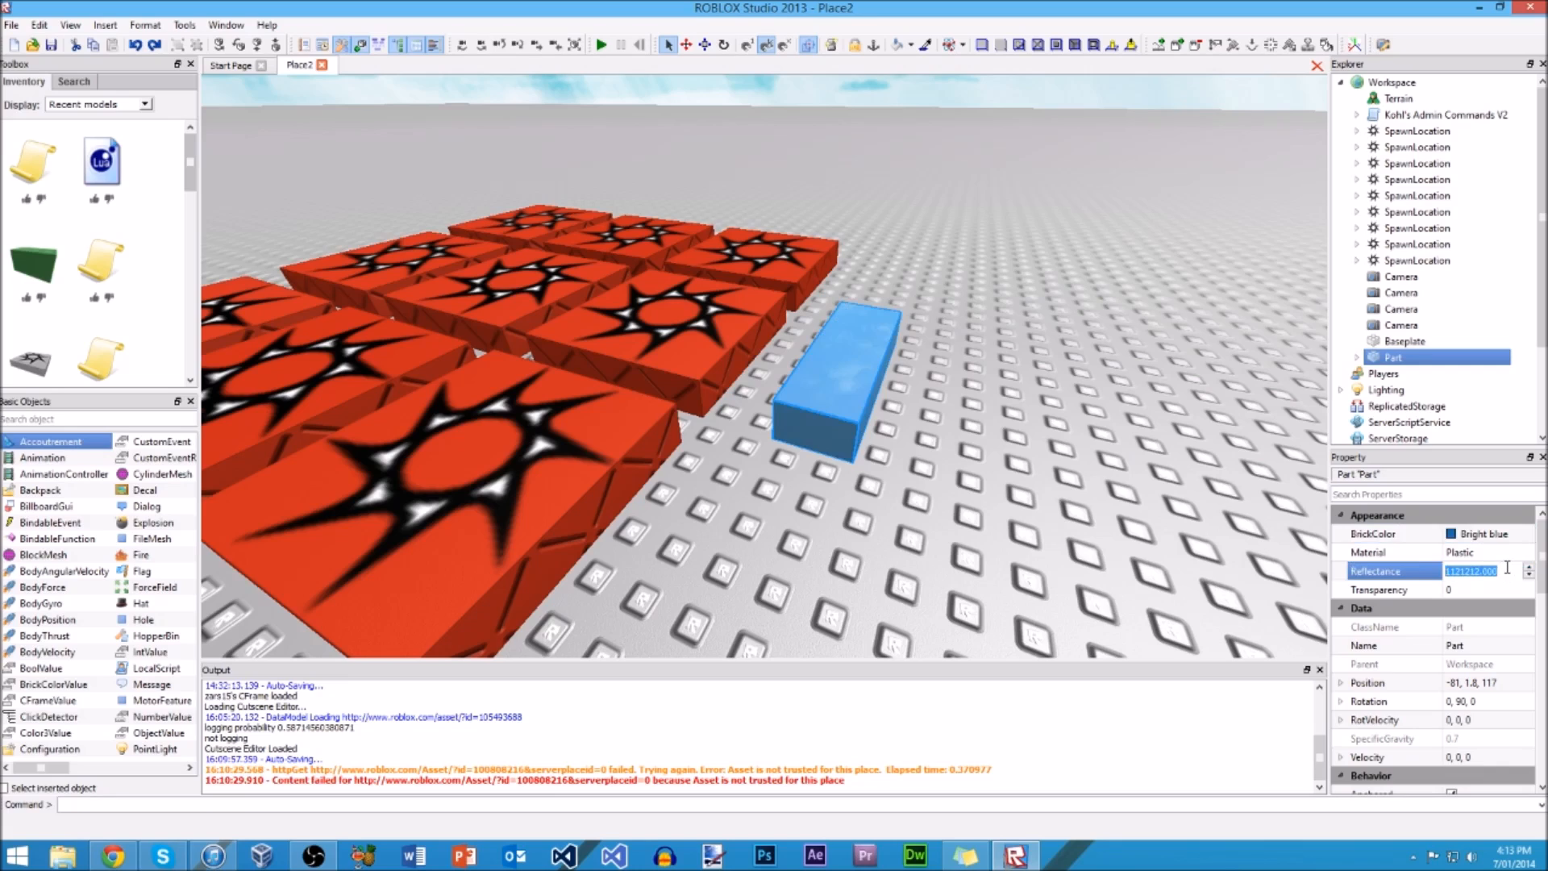
text(0)
key(Return)
Step: Set the blue part's Transparency to 0.5
click(1491, 589)
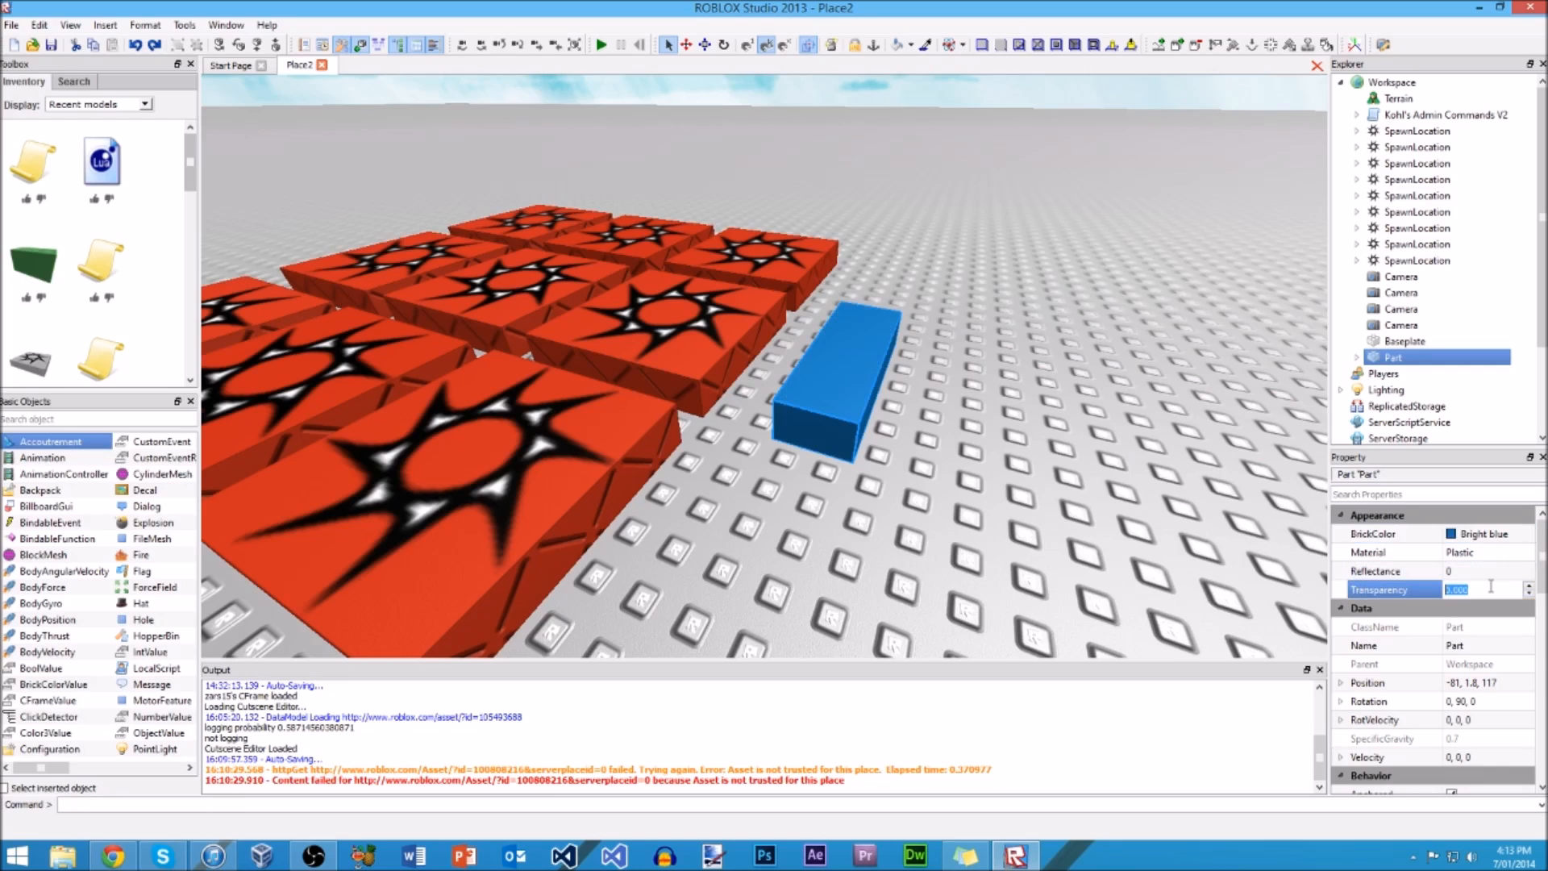
key(Return)
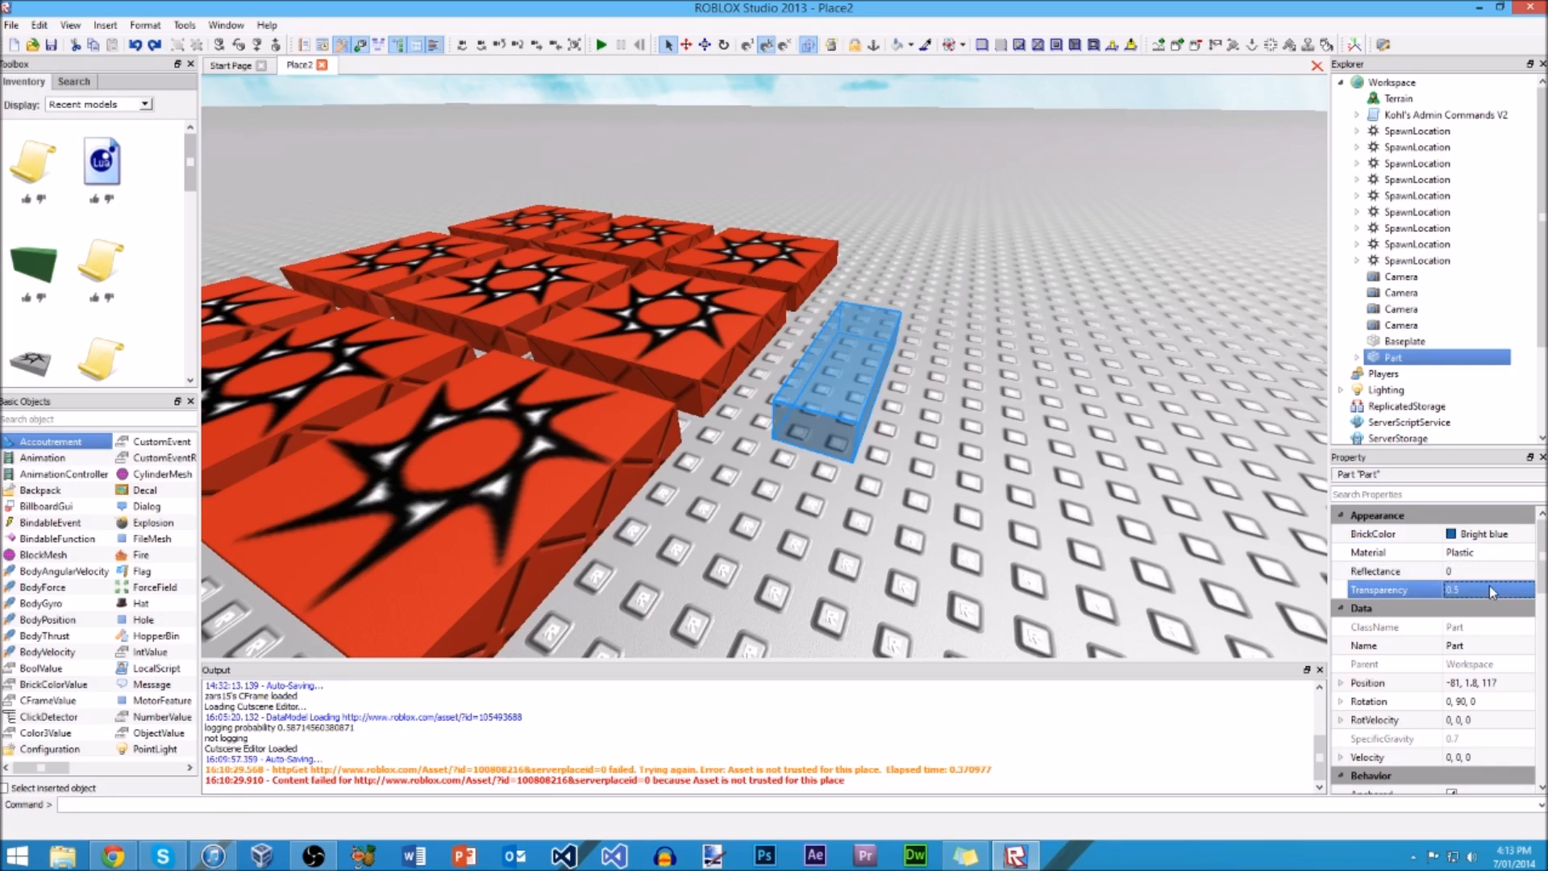
Step: Set the blue part's Transparency back to 0
click(1196, 452)
scroll(1197, 452, up, 4)
right_drag(1197, 452, 1177, 443)
scroll(1179, 448, down, 4)
scroll(1179, 449, up, 2)
click(925, 361)
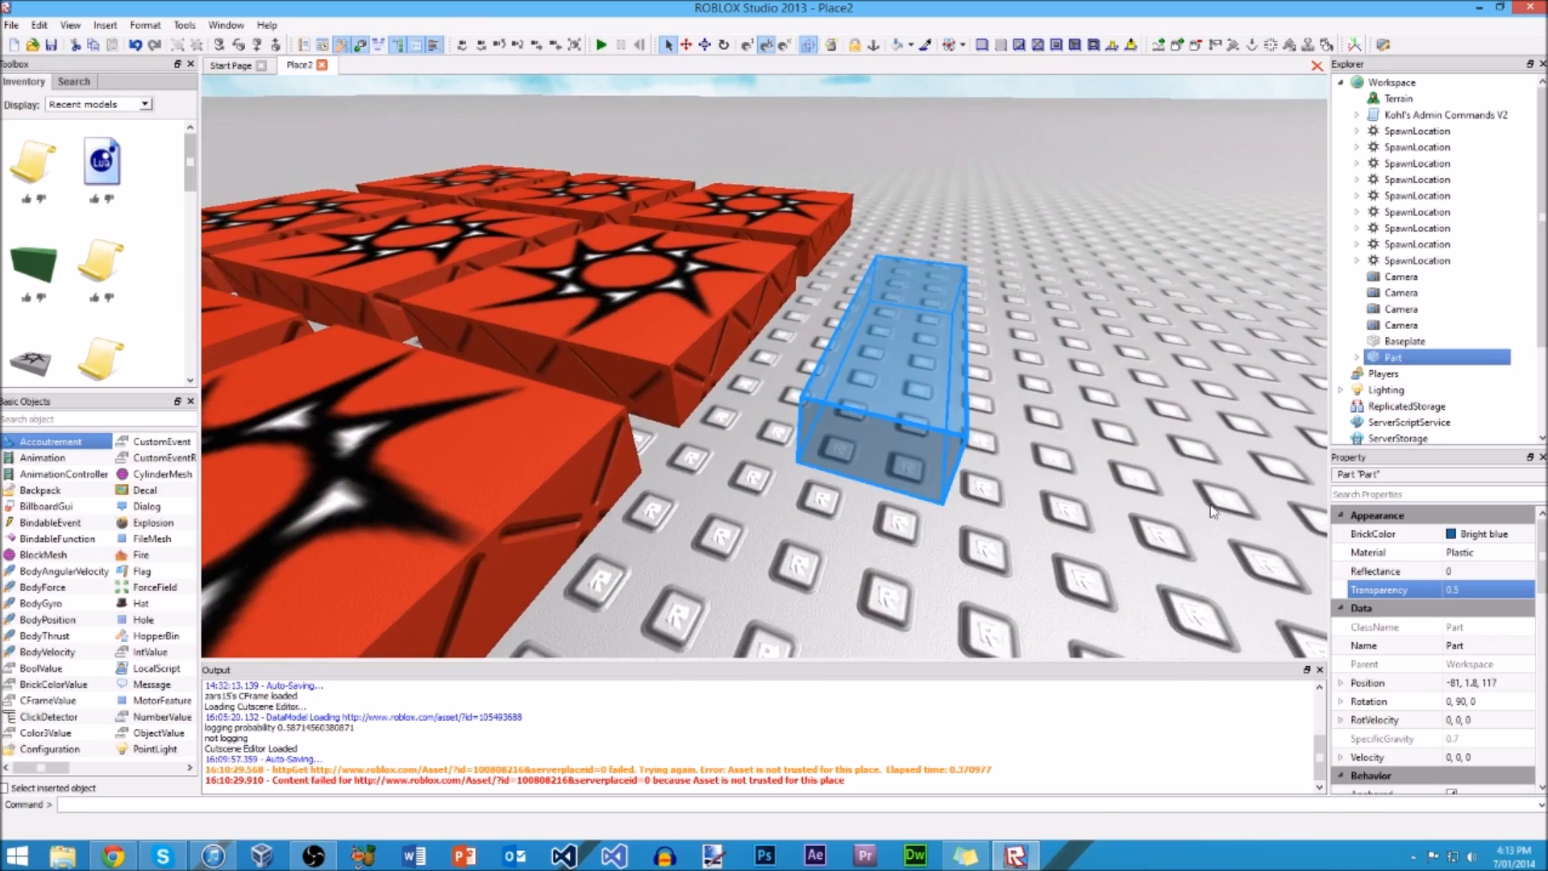
click(1480, 590)
text(0)
key(Return)
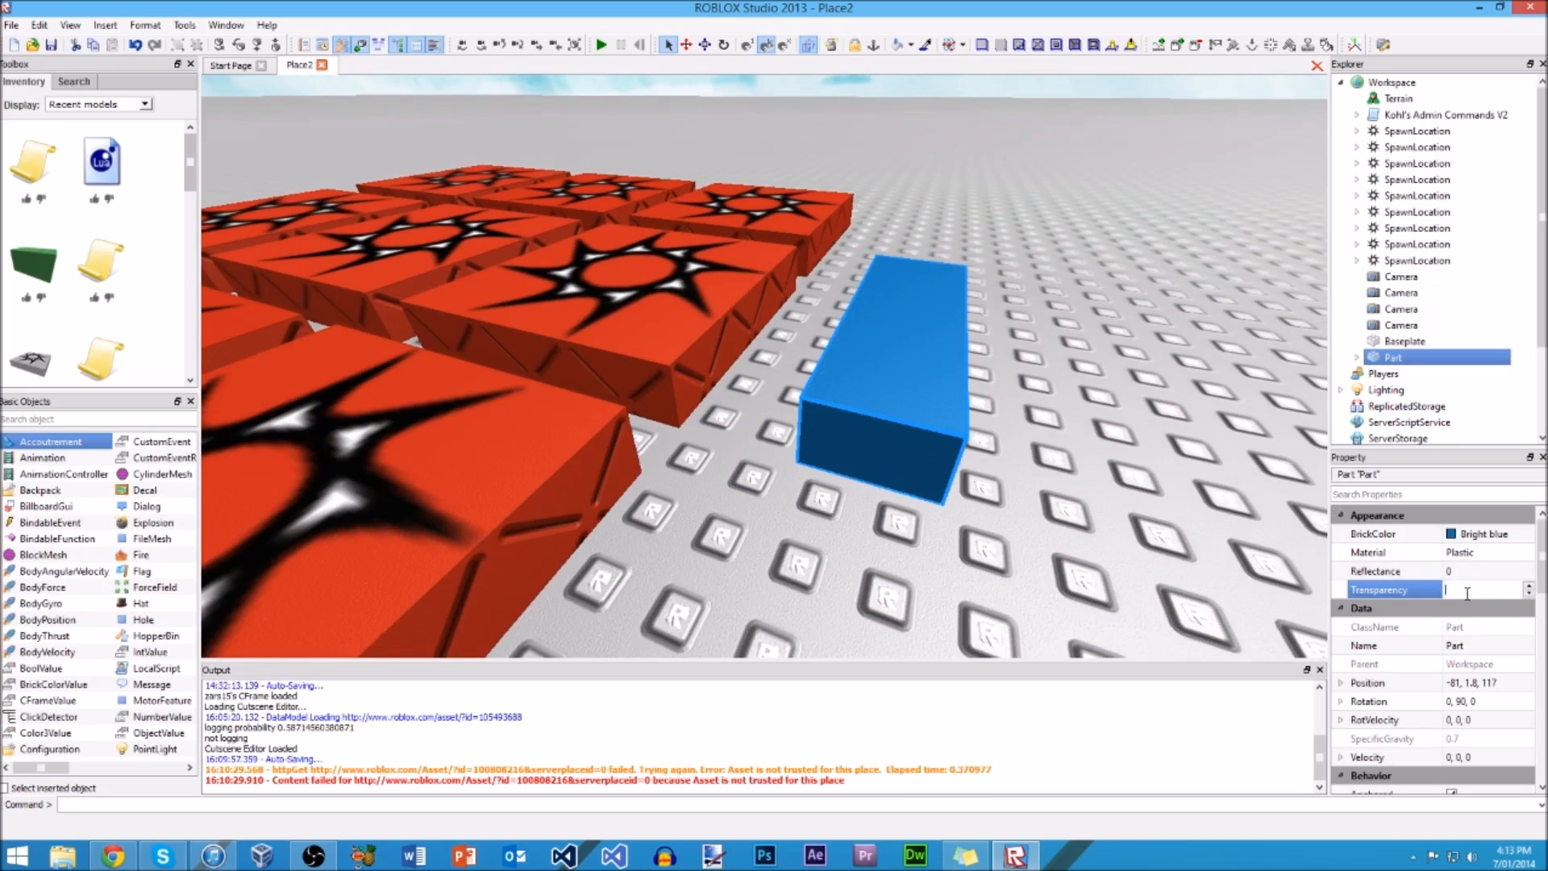
Step: Try a Transparency of 1 on the blue part, and return it to 0
text(1)
key(Return)
click(1466, 594)
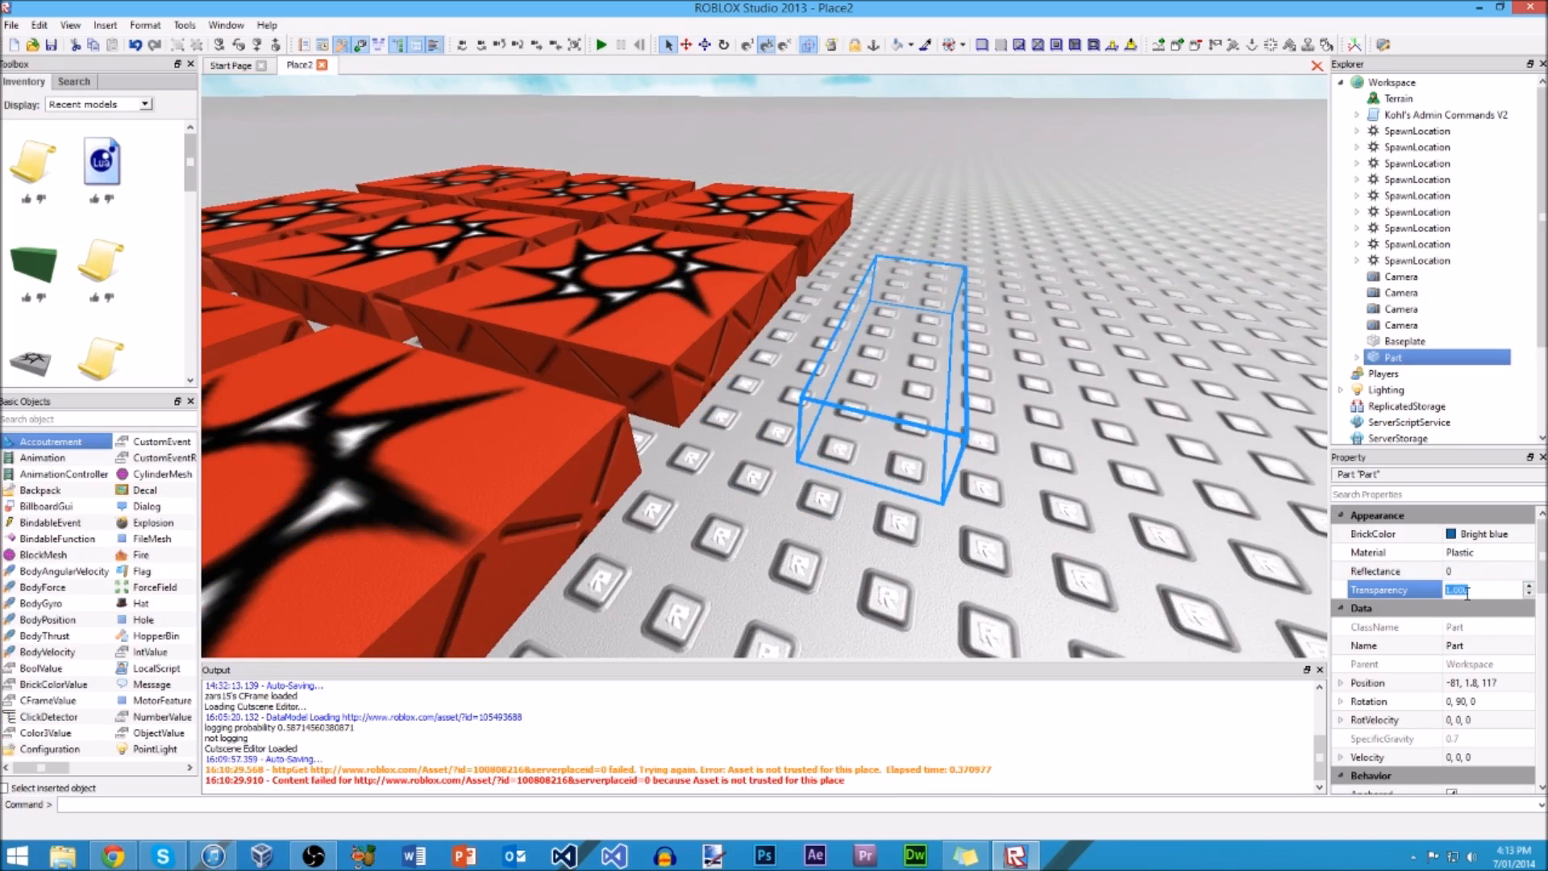
text(0)
key(Return)
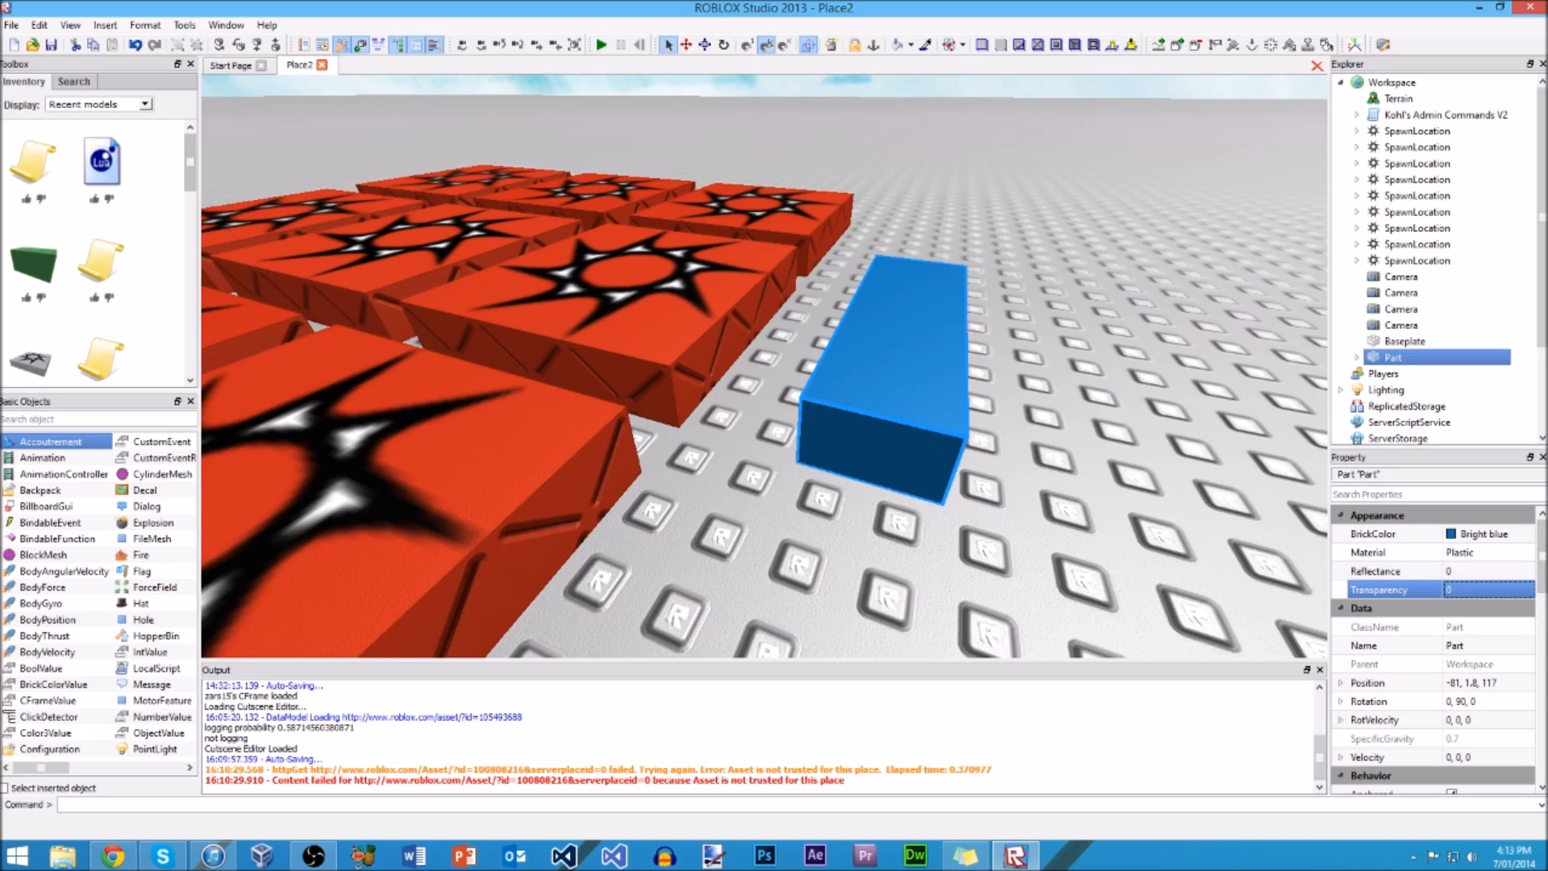
Step: Examine the blue part's Behavior properties, including CanCollide, and its surface properties, and deselect the part
scroll(1495, 595, down, 4)
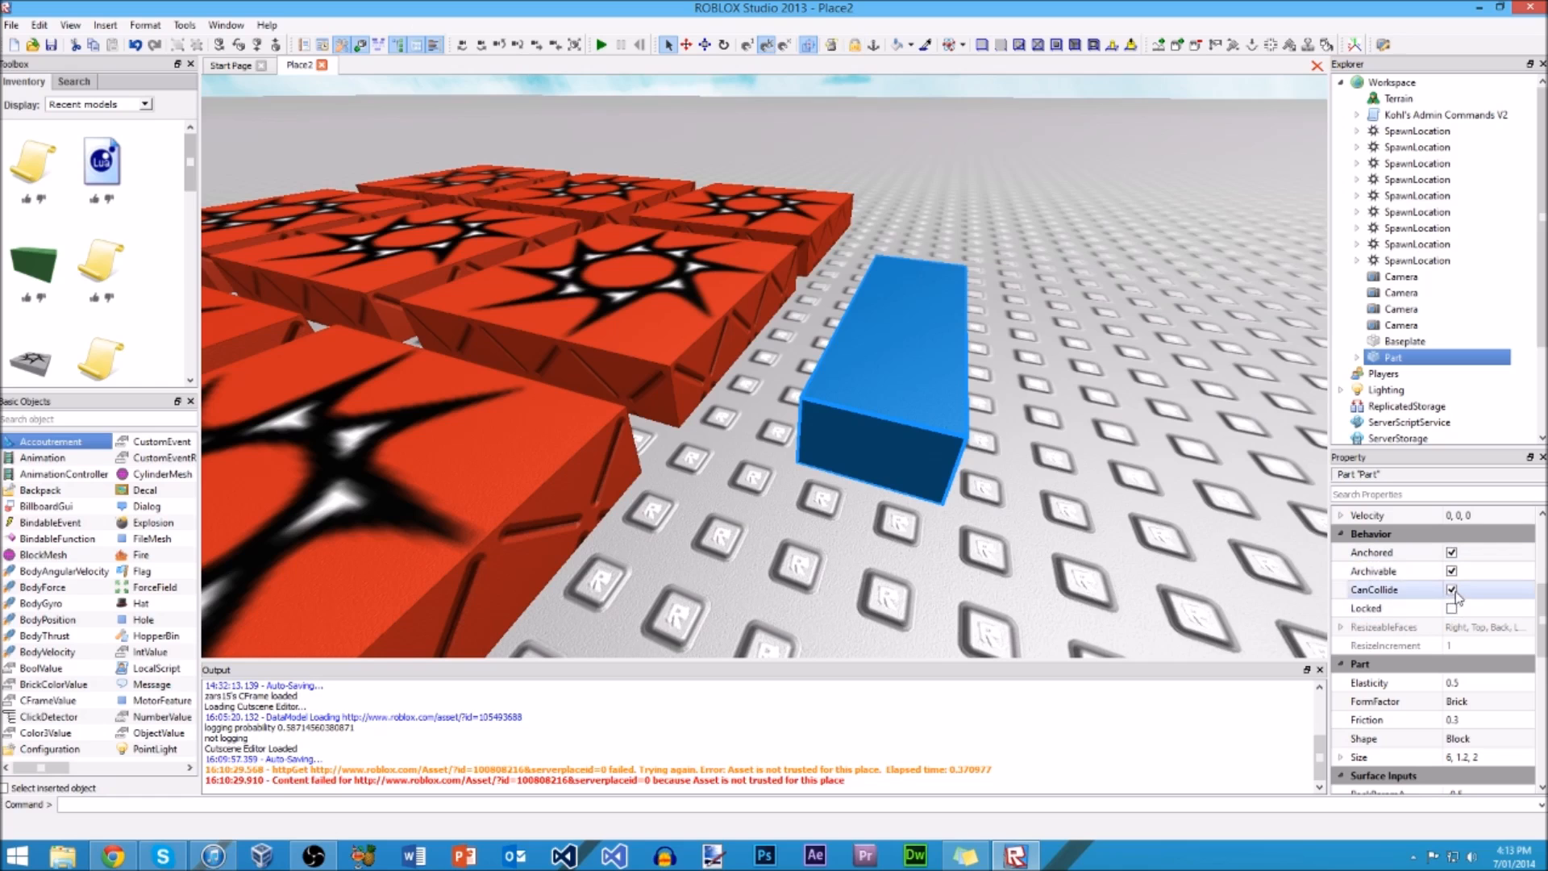
click(991, 367)
right_drag(1024, 386, 939, 369)
click(839, 346)
drag(1543, 574, 1544, 632)
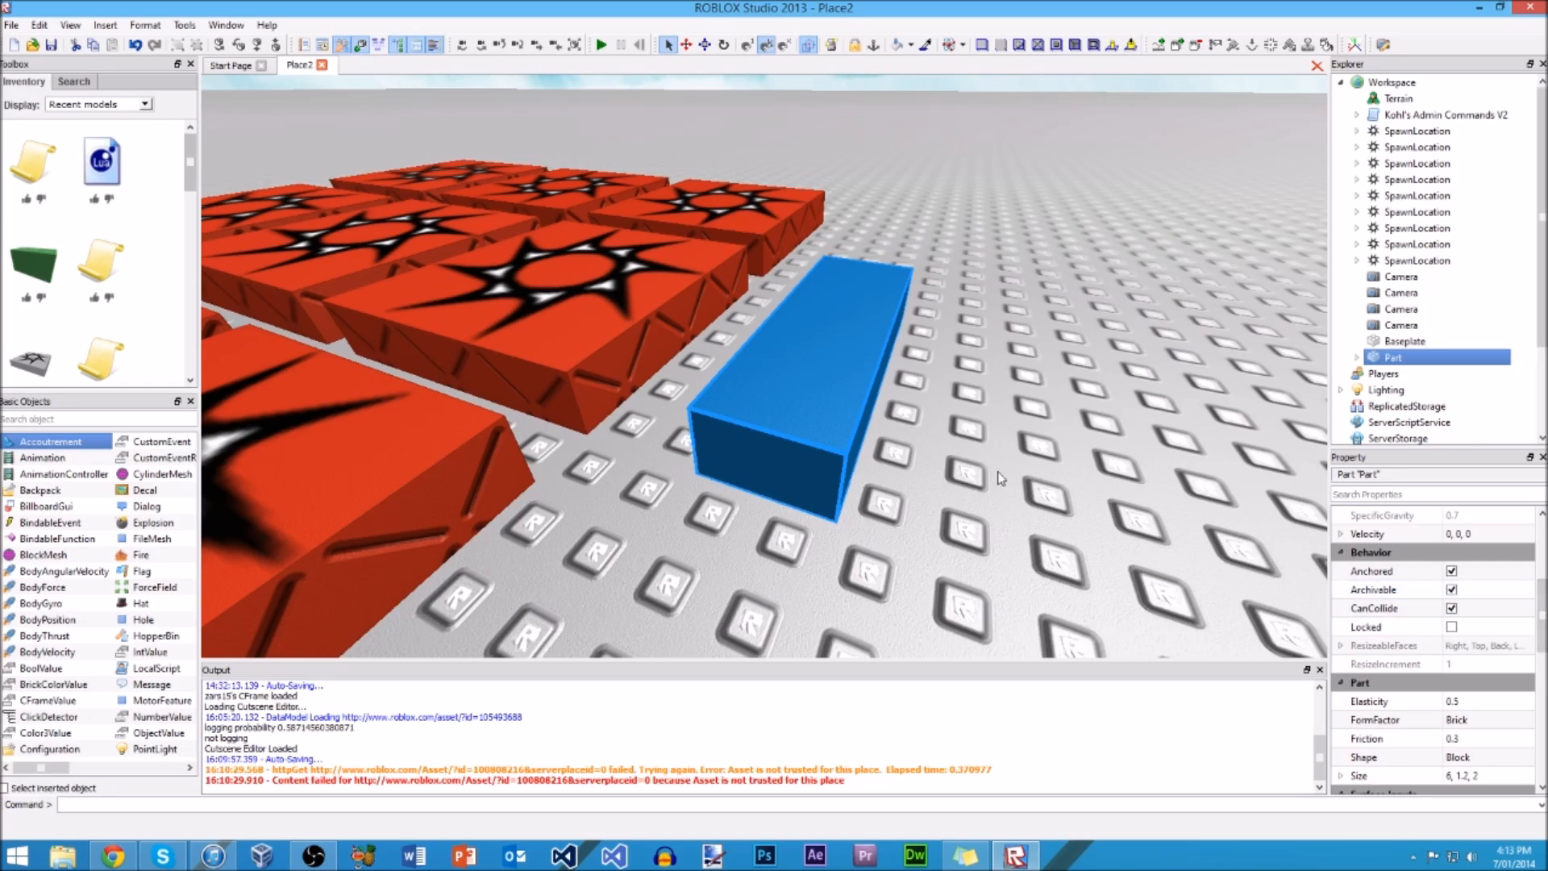
click(1452, 609)
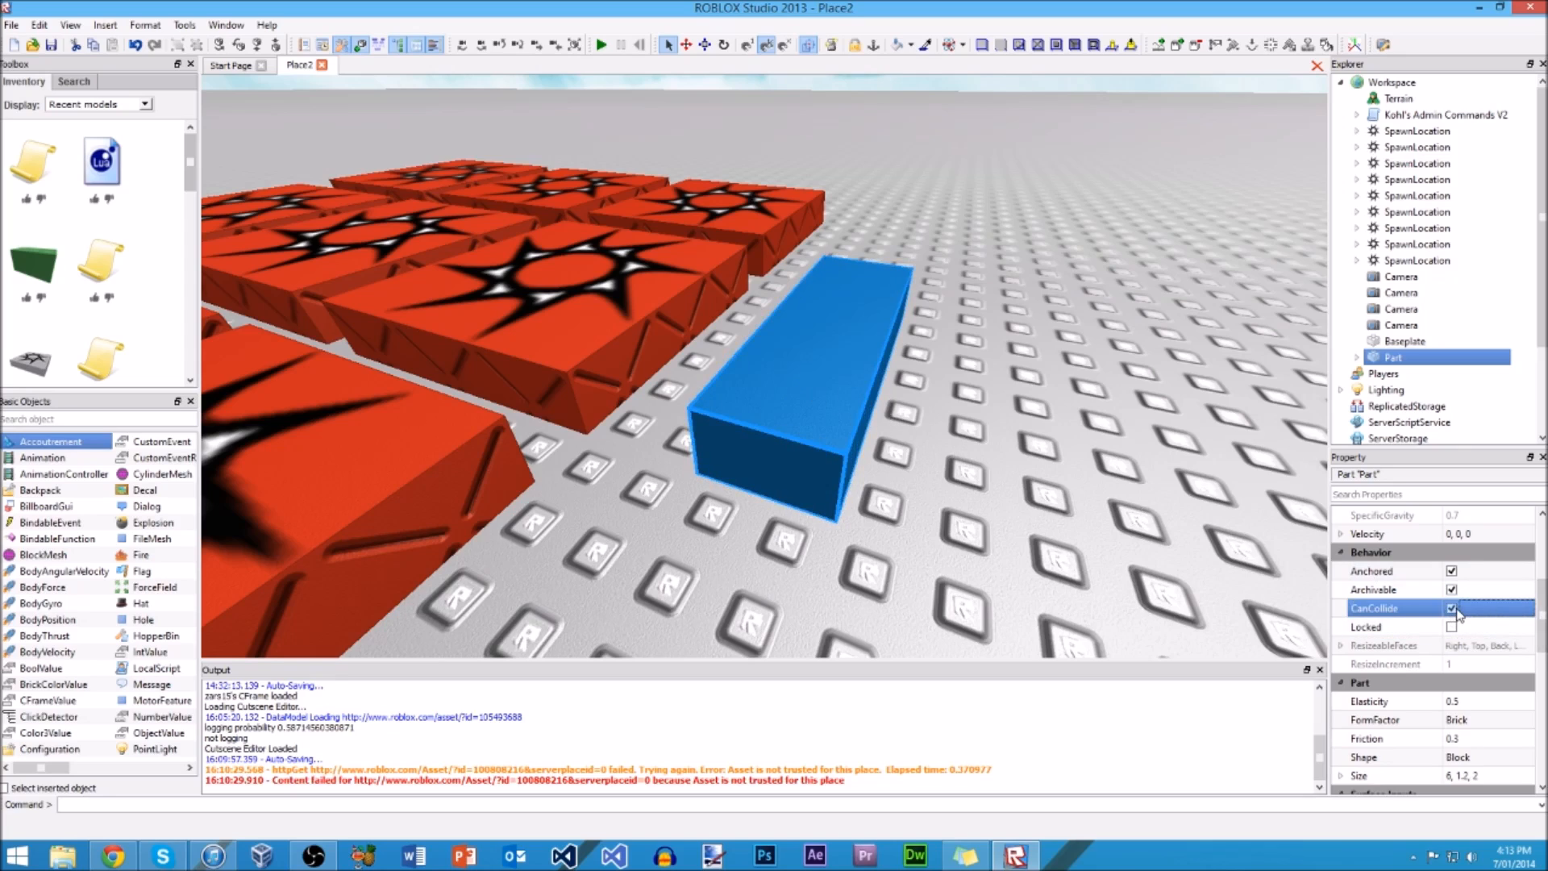
scroll(1458, 614, down, 1)
drag(1536, 643, 1536, 748)
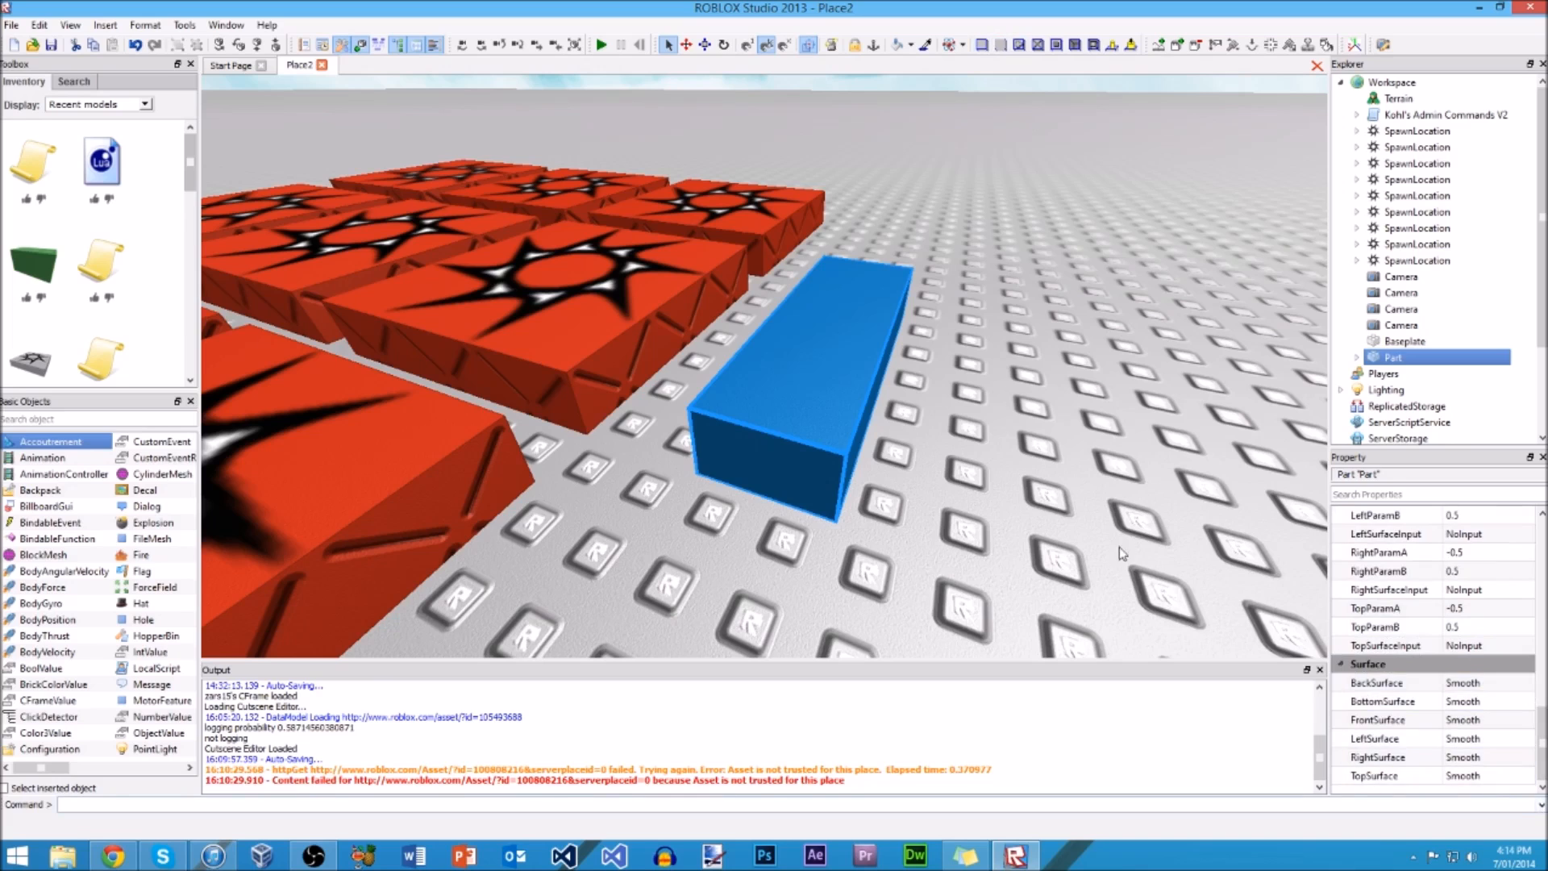
click(1080, 480)
scroll(976, 299, down, 10)
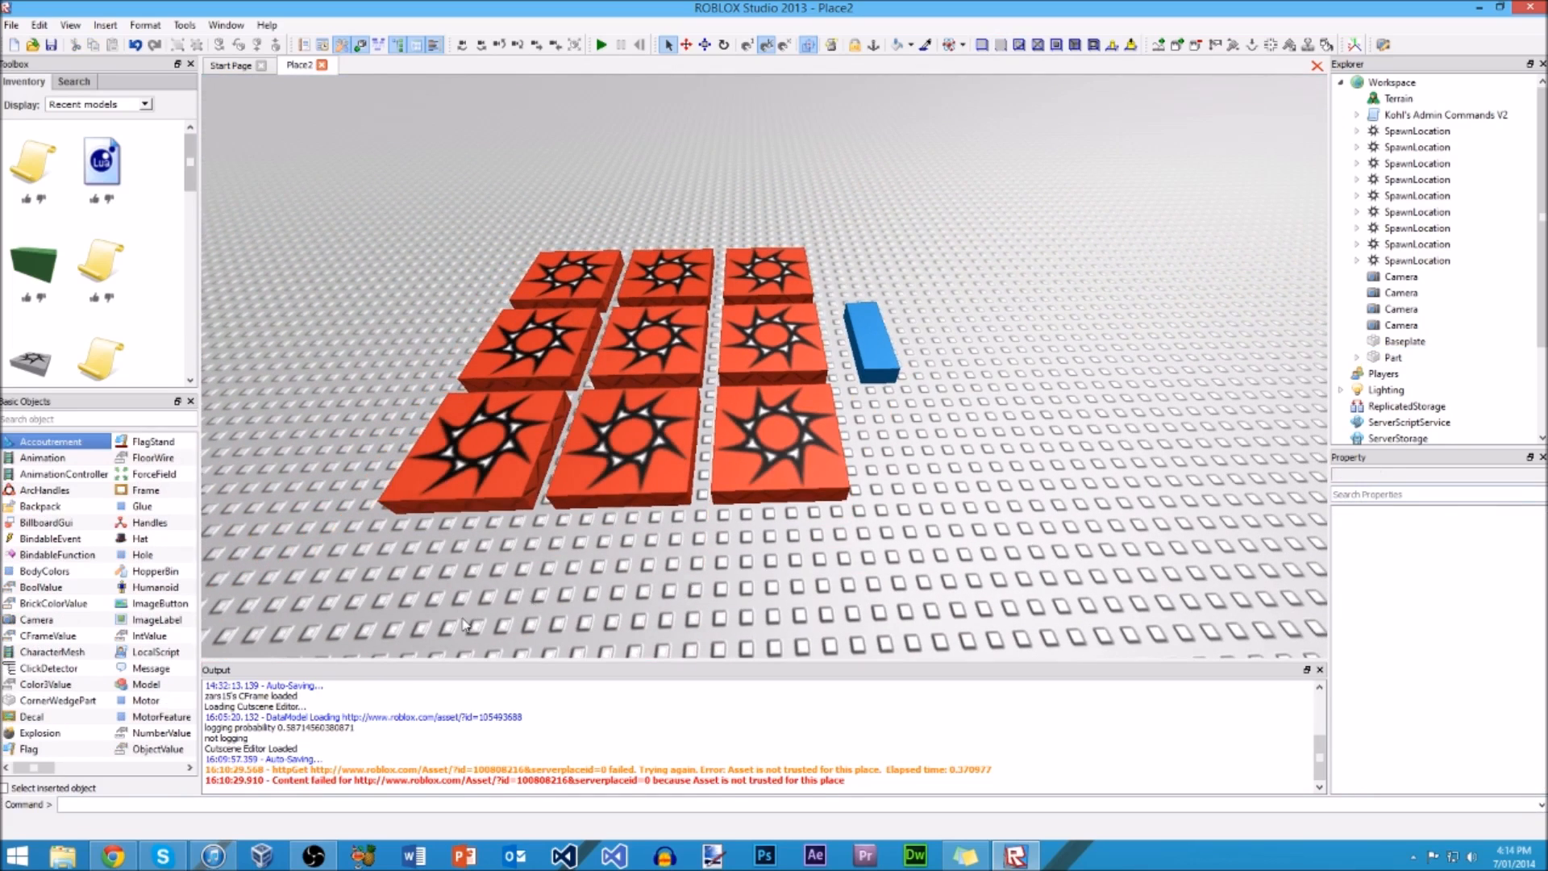
Step: Enlarge the Output window and look through its log messages
drag(467, 659, 482, 618)
right_drag(482, 588, 527, 555)
scroll(483, 588, down, 5)
scroll(531, 555, up, 8)
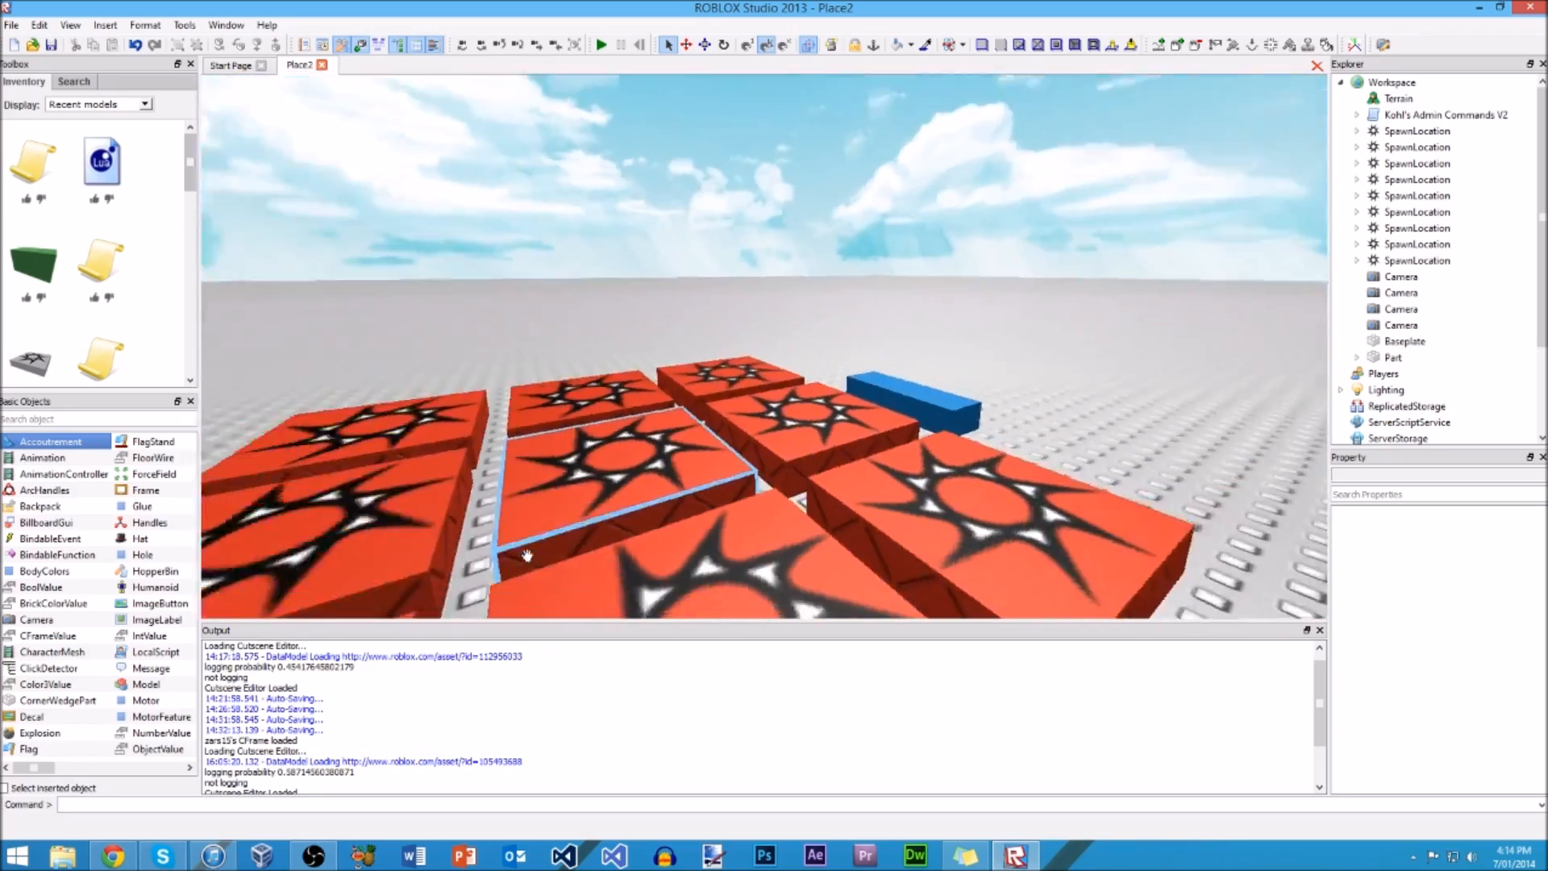
scroll(529, 565, up, 5)
scroll(530, 566, down, 8)
scroll(529, 561, up, 5)
scroll(526, 555, down, 8)
scroll(527, 554, up, 8)
scroll(526, 555, down, 8)
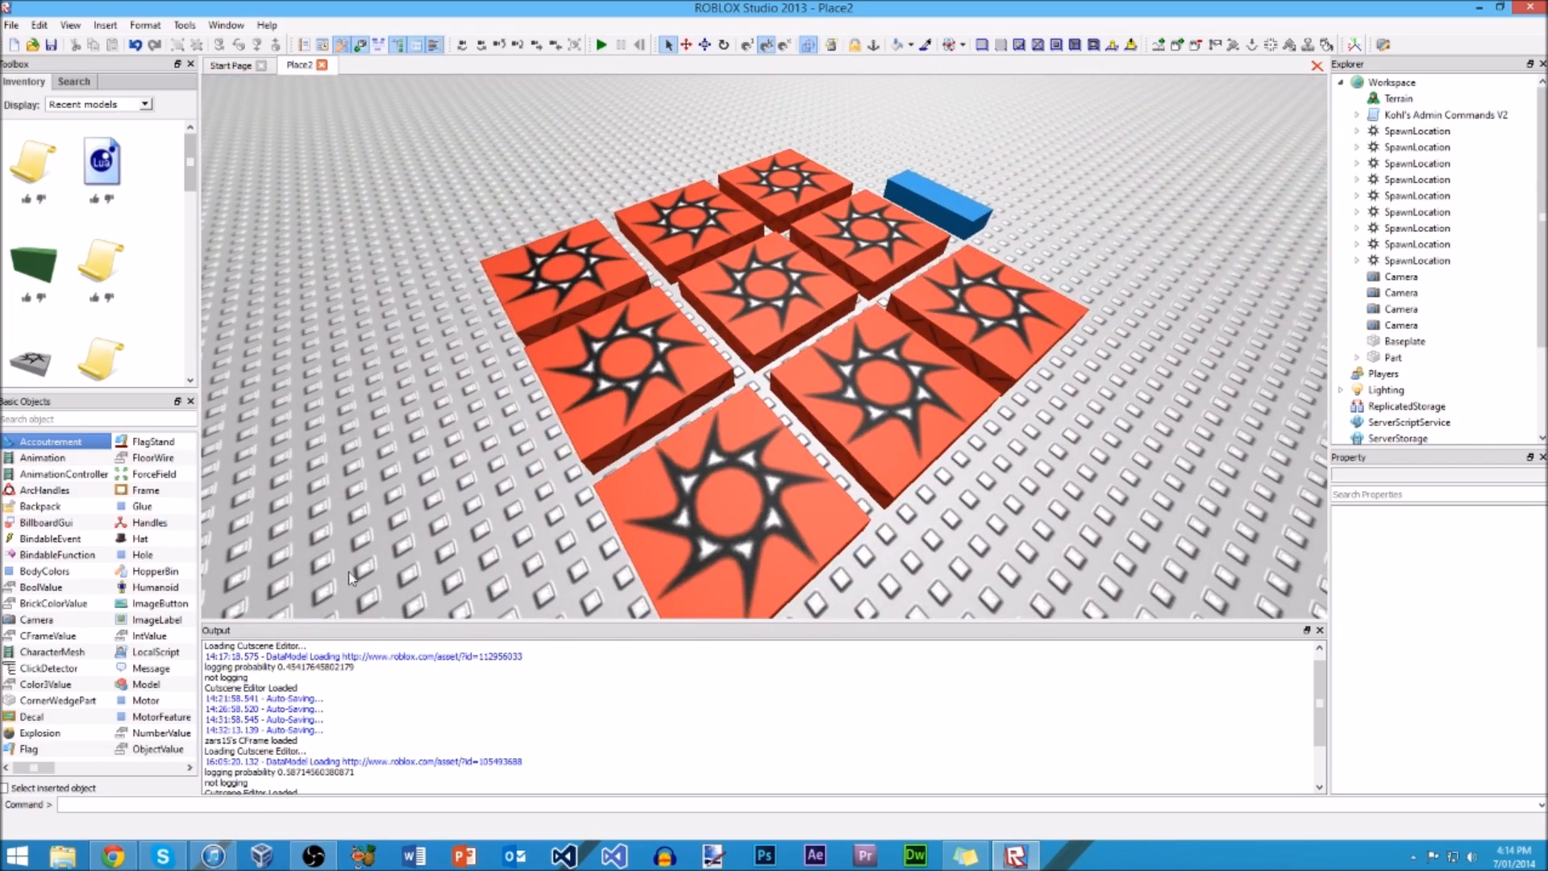
Step: Close the Output window and reopen it
click(1320, 632)
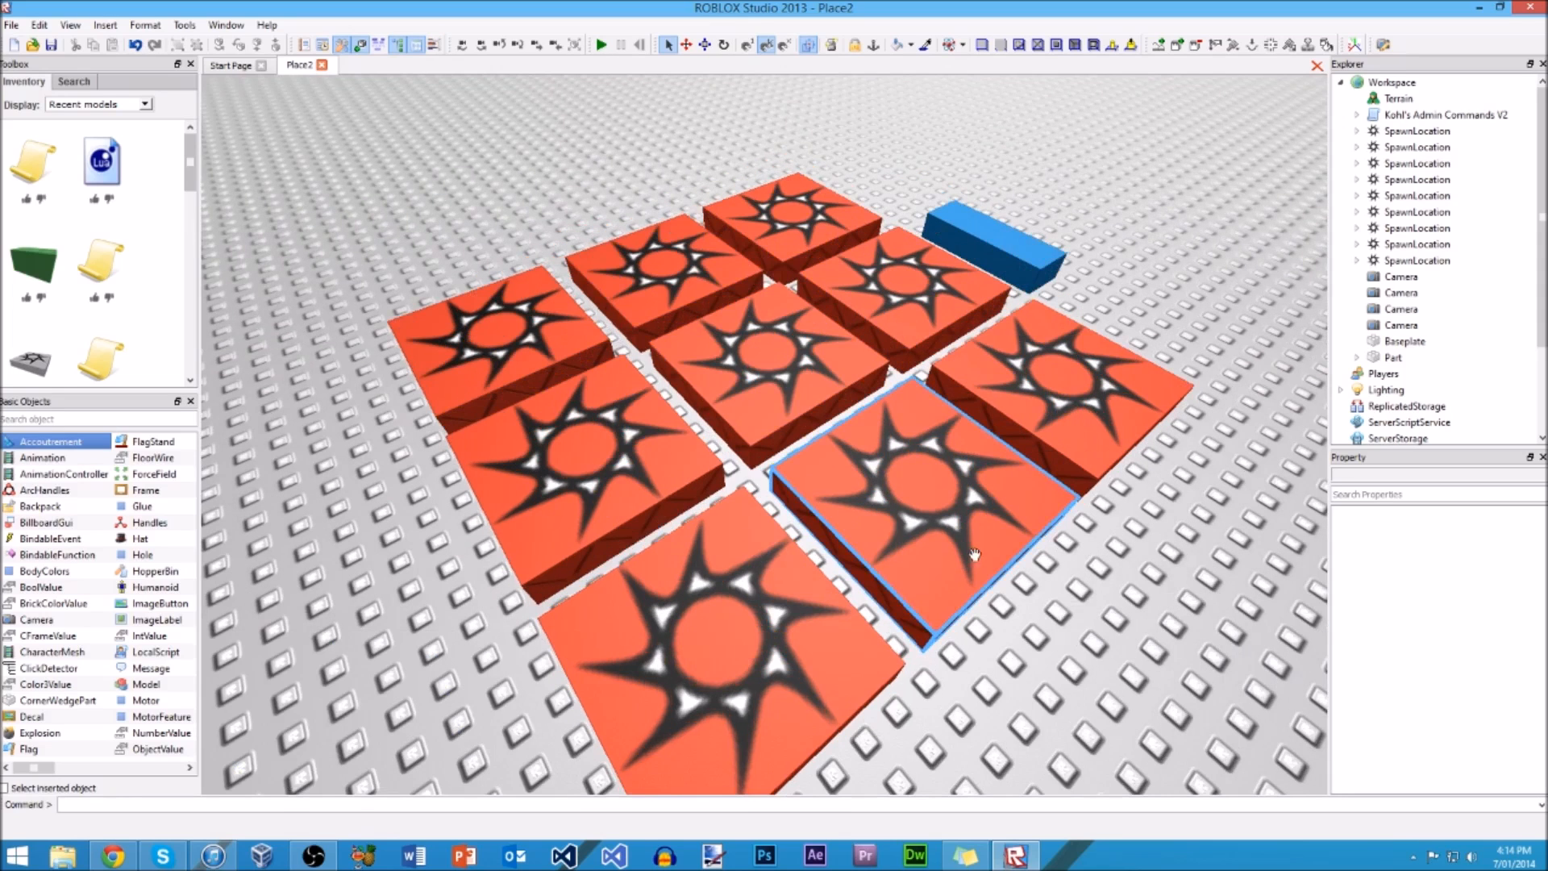
click(434, 47)
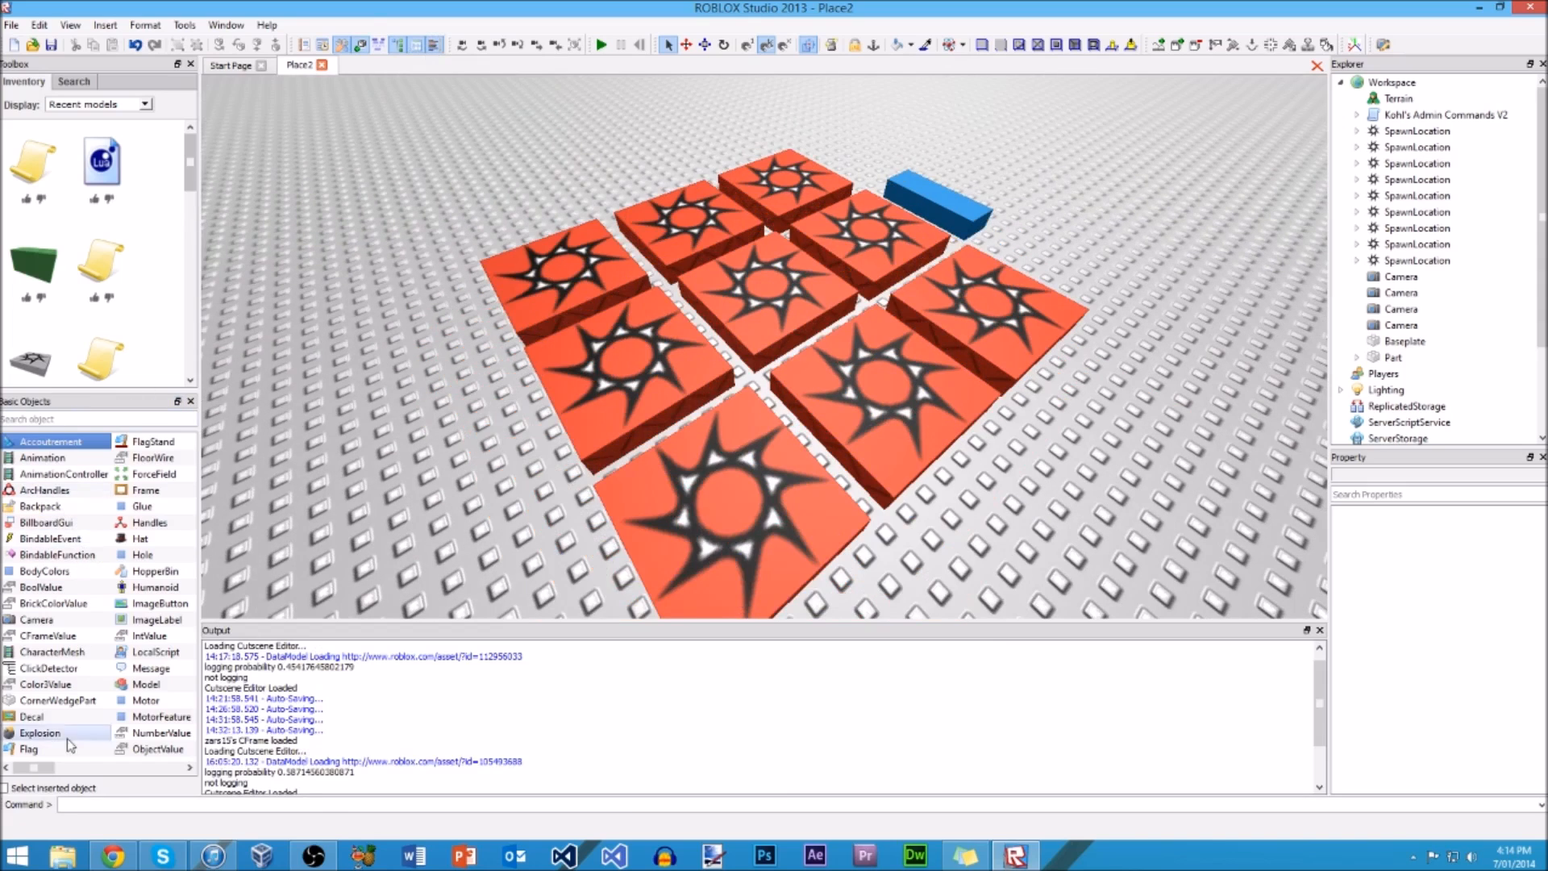
Step: Look through the Basic Objects list, and insert a CylinderMesh into the blue part
drag(35, 772, 174, 778)
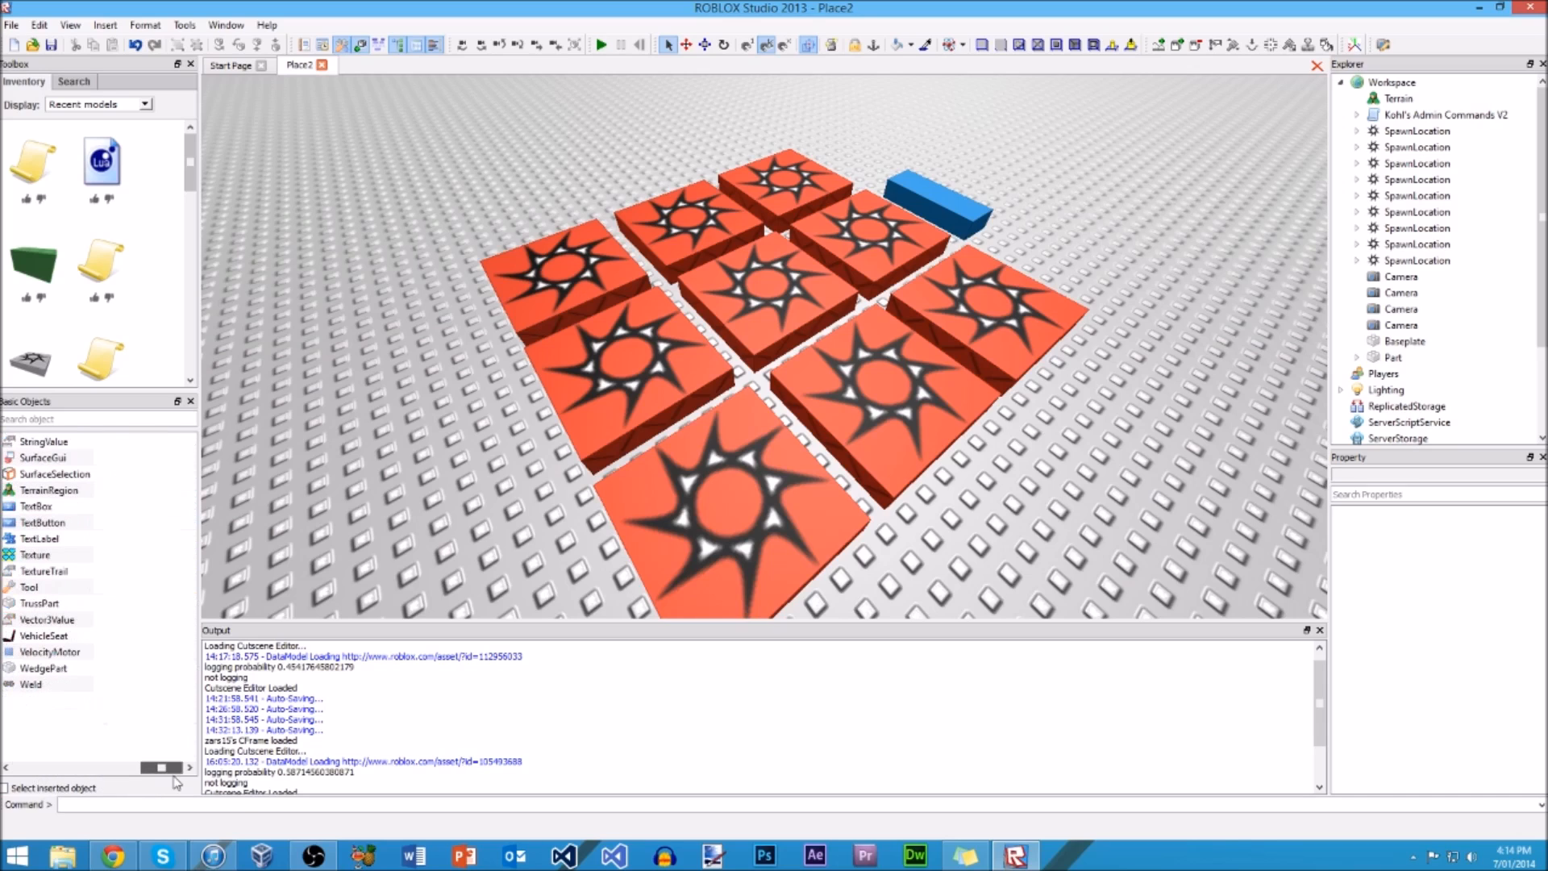
drag(151, 774, 42, 781)
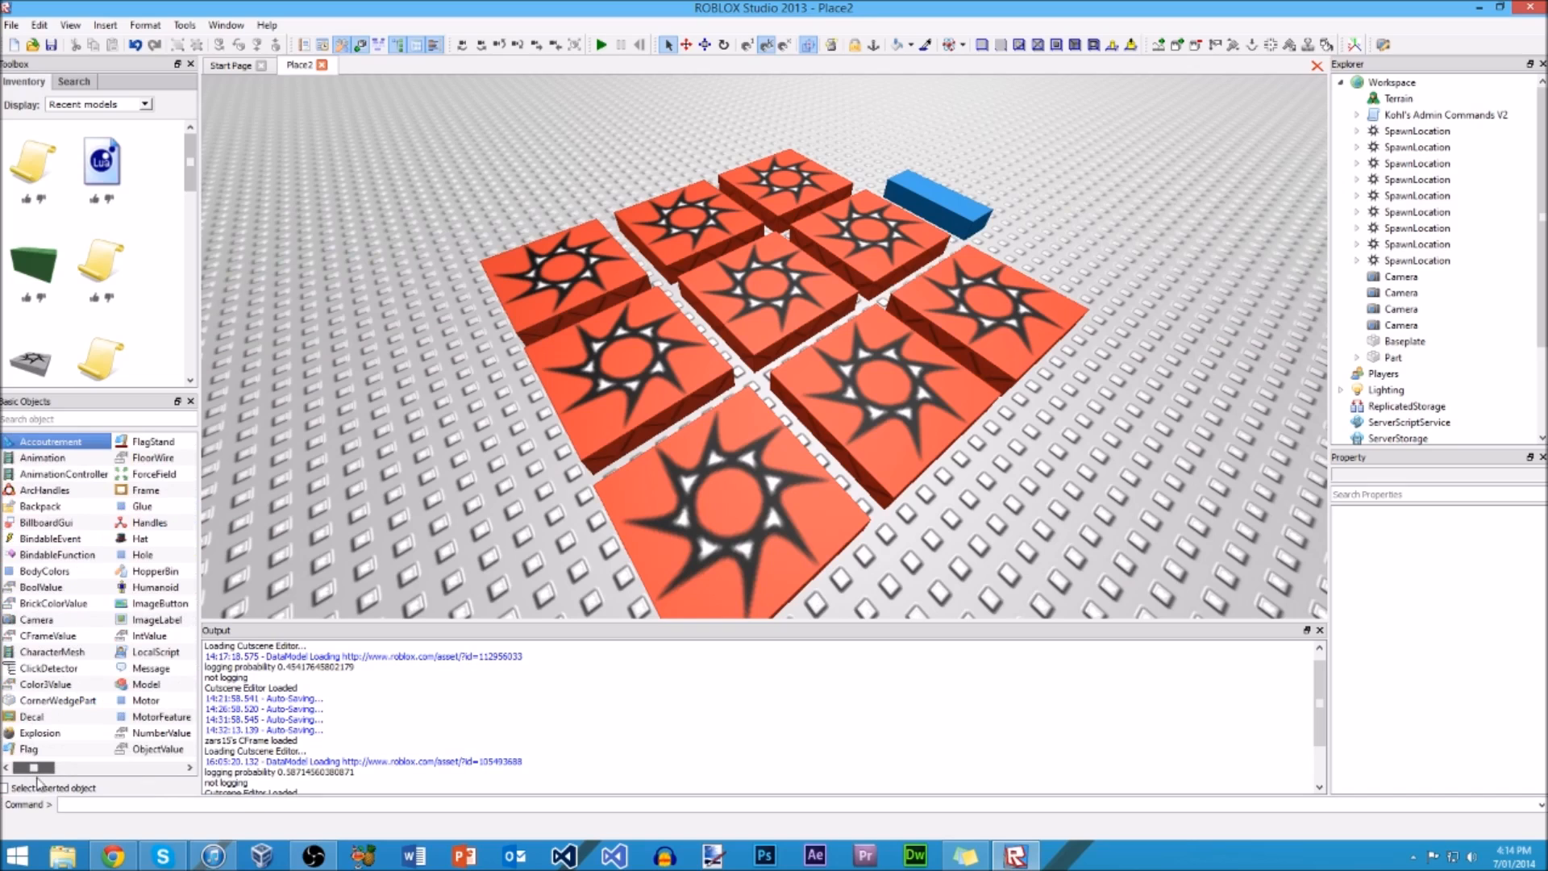
click(936, 214)
right_drag(936, 214, 320, 489)
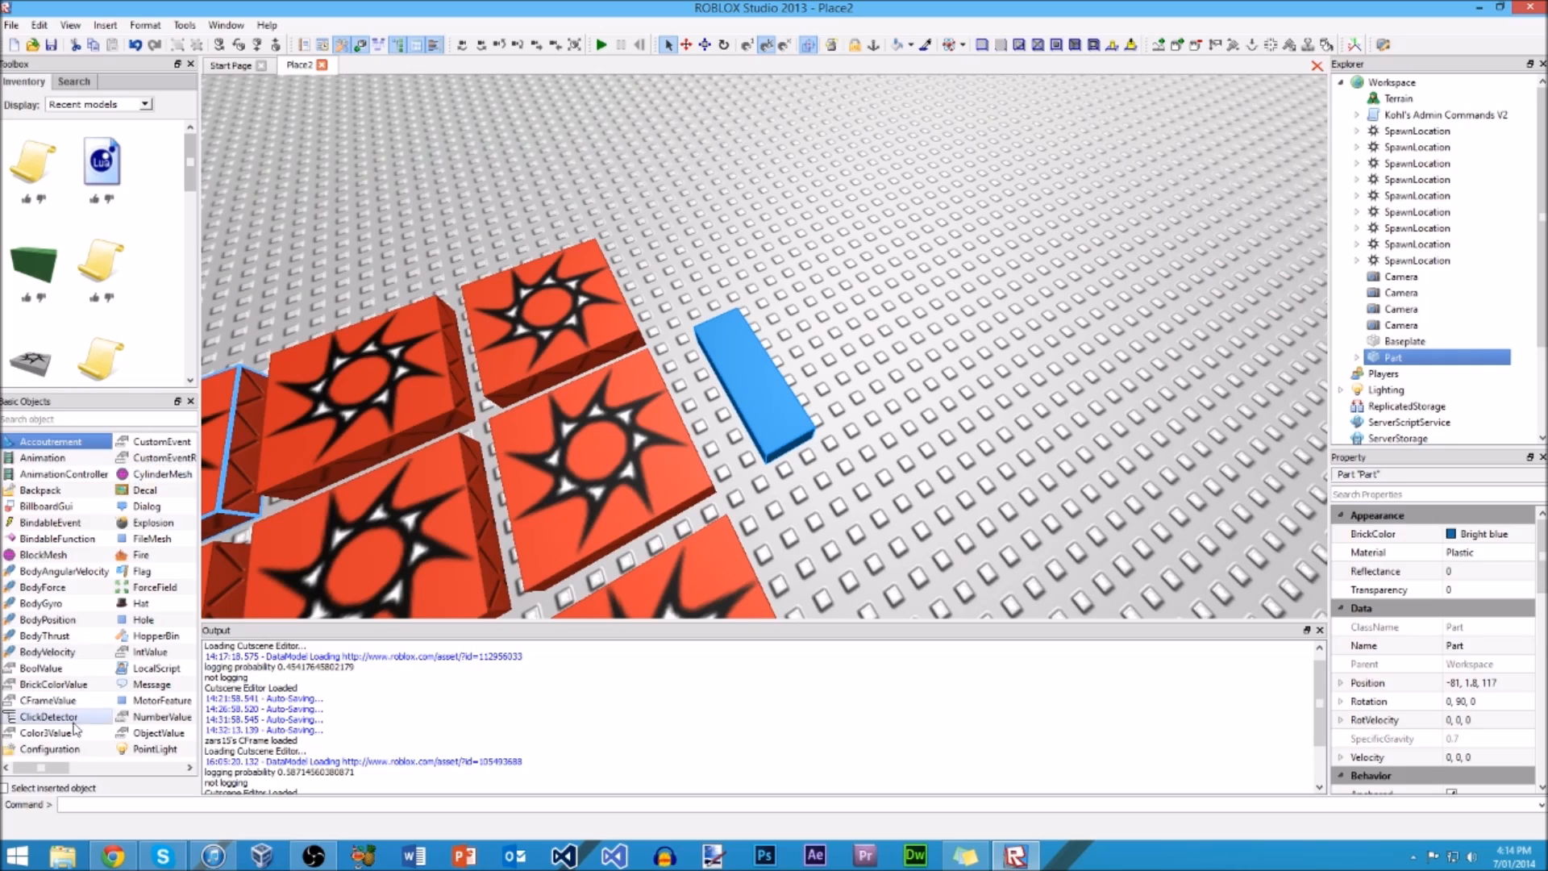
click(164, 475)
Step: Inspect the blue part with its mesh, and undo the CylinderMesh insertion
click(850, 468)
scroll(868, 440, up, 3)
right_drag(868, 441, 734, 403)
scroll(867, 440, up, 4)
key(ctrl+z)
right_drag(1054, 436, 1129, 451)
scroll(1054, 436, down, 5)
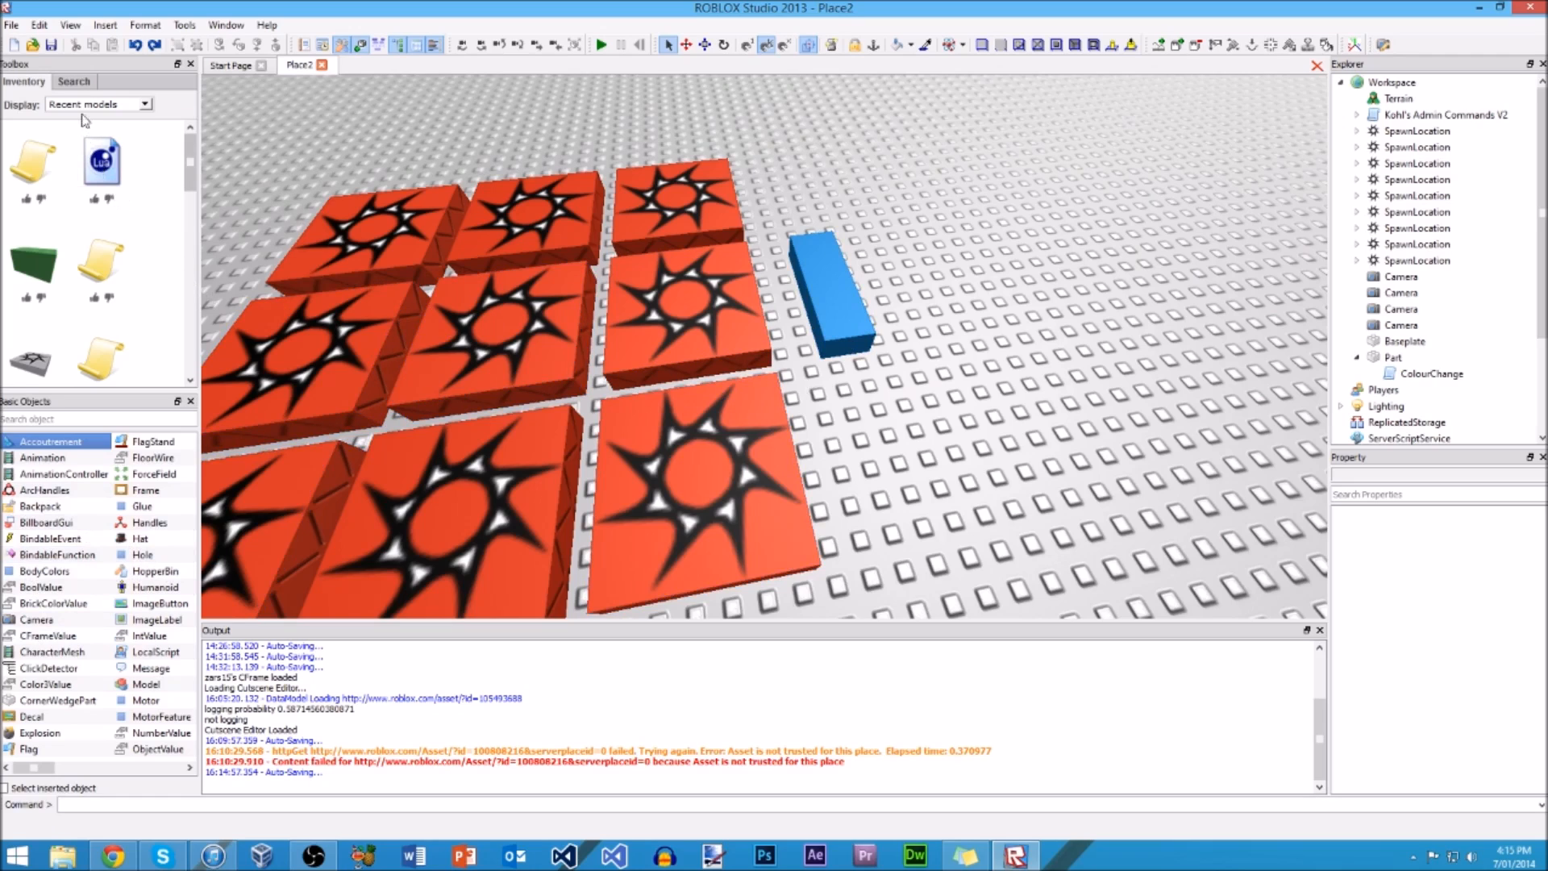
Step: Browse the Toolbox inventory sets My Models, Fun Machines, Castle Kit and Bricks
click(108, 105)
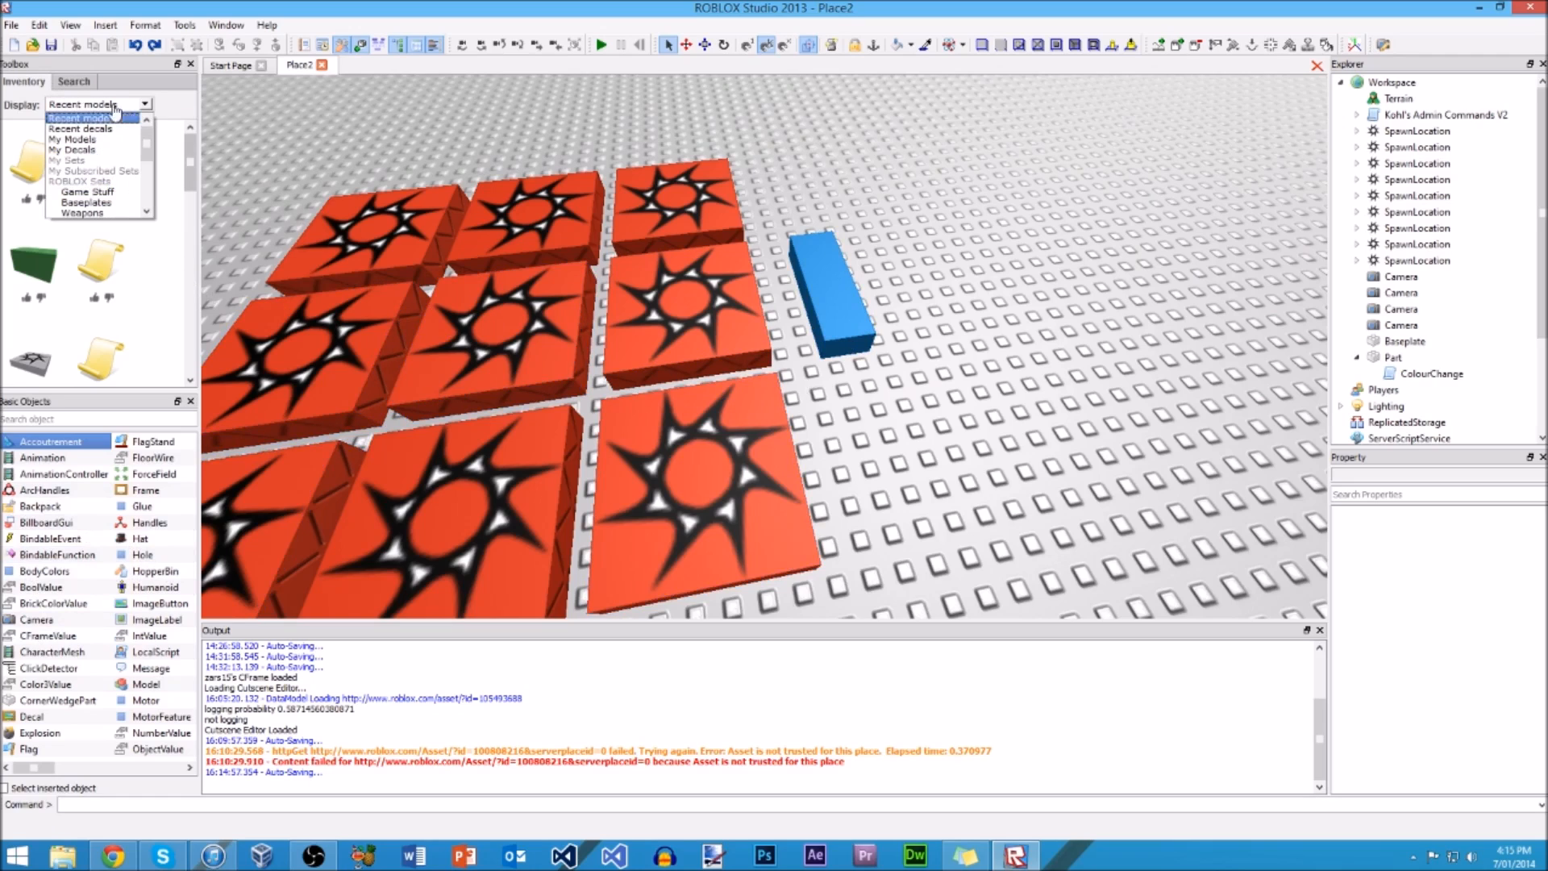
click(103, 127)
click(91, 103)
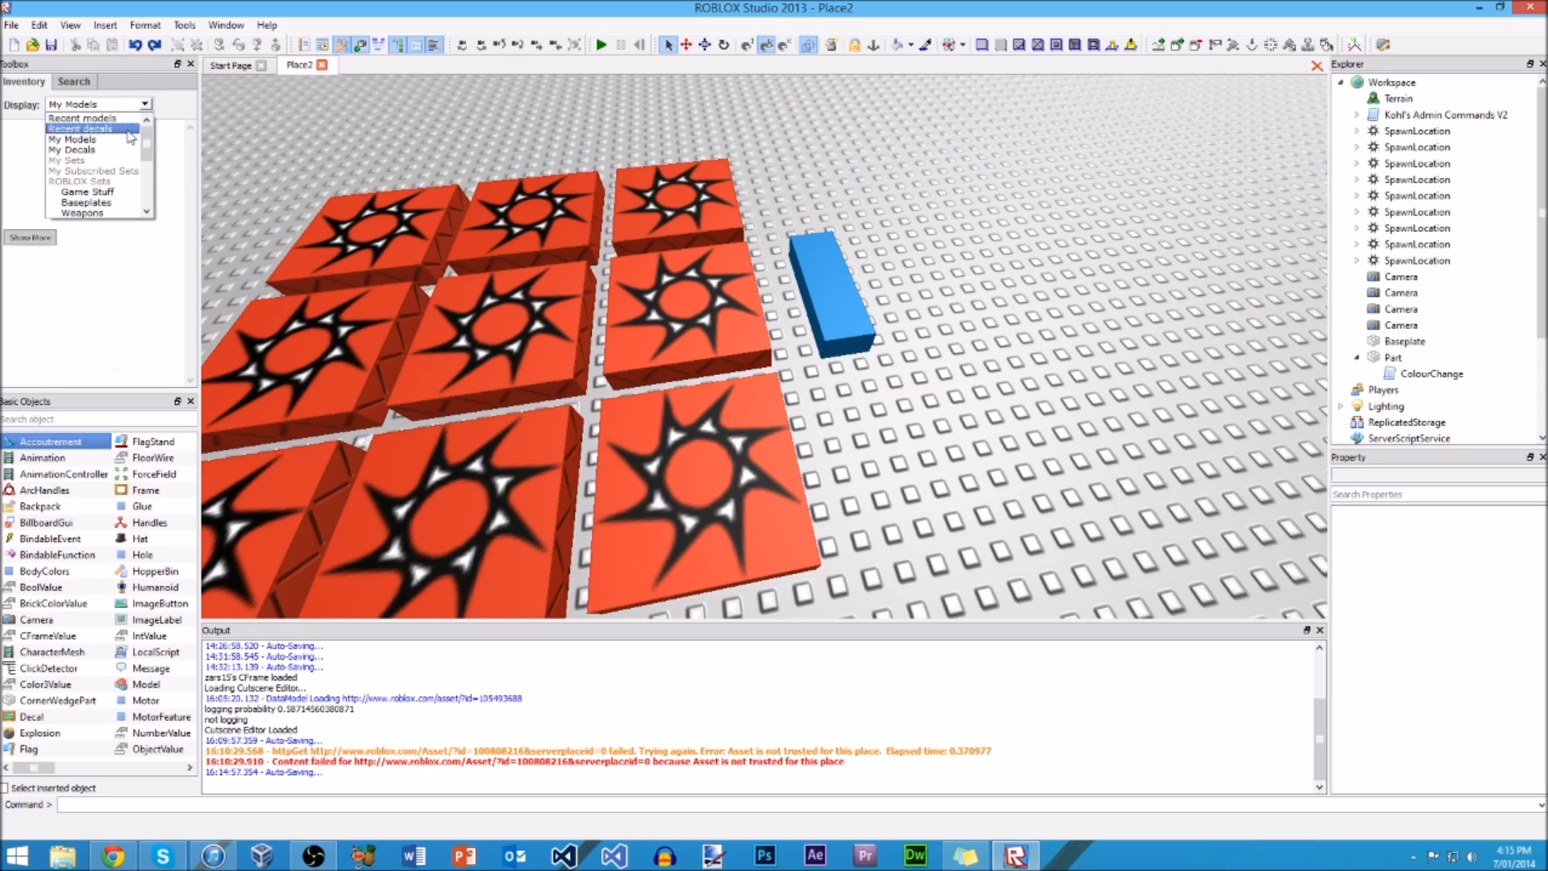
drag(146, 151, 143, 194)
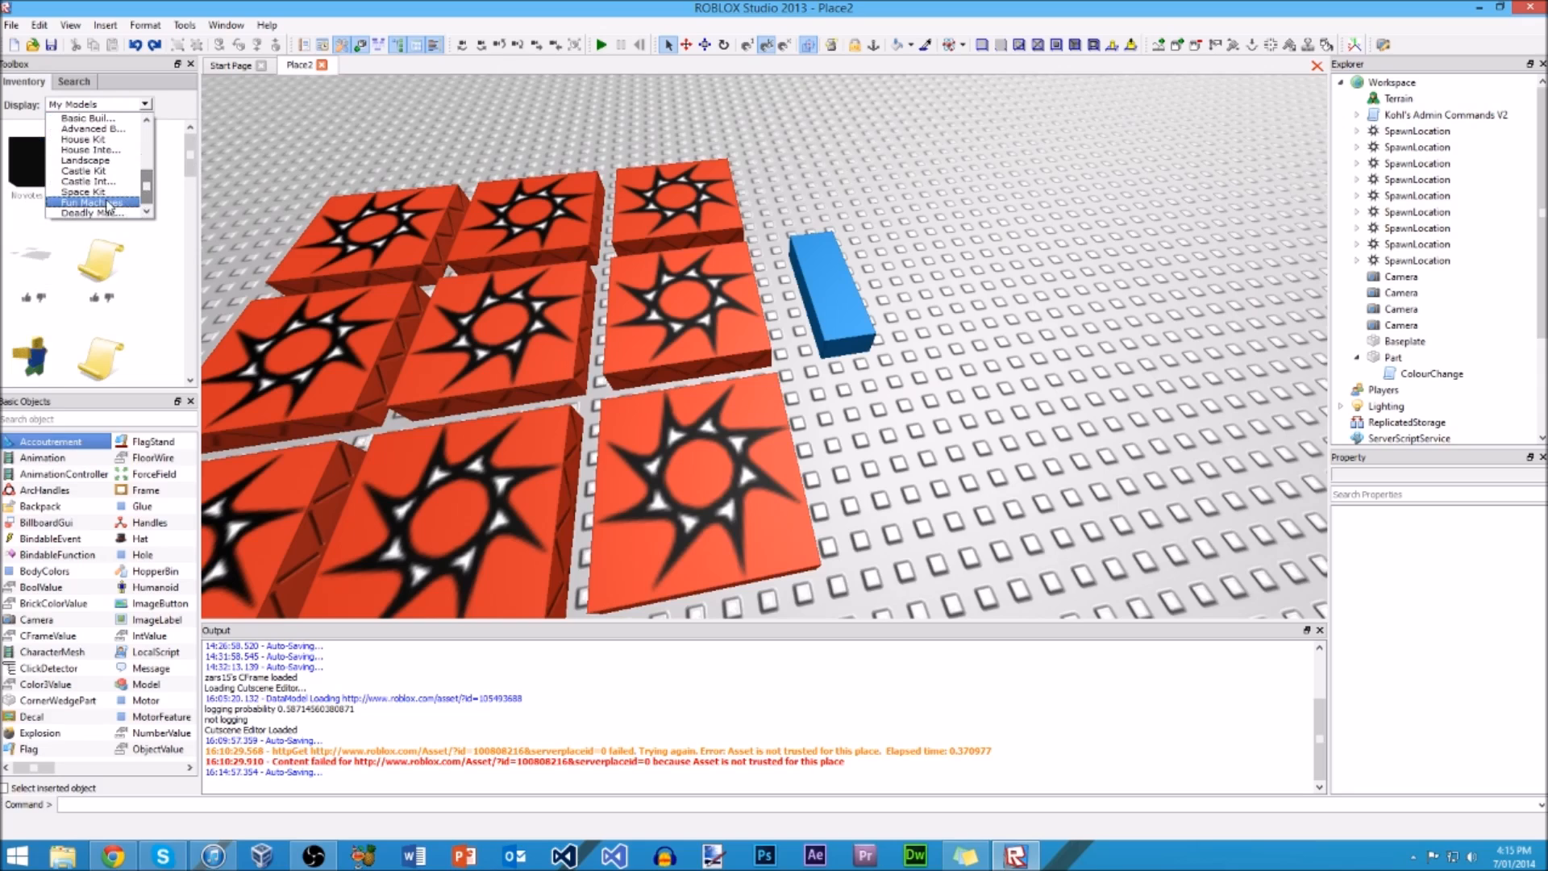
click(107, 203)
click(103, 104)
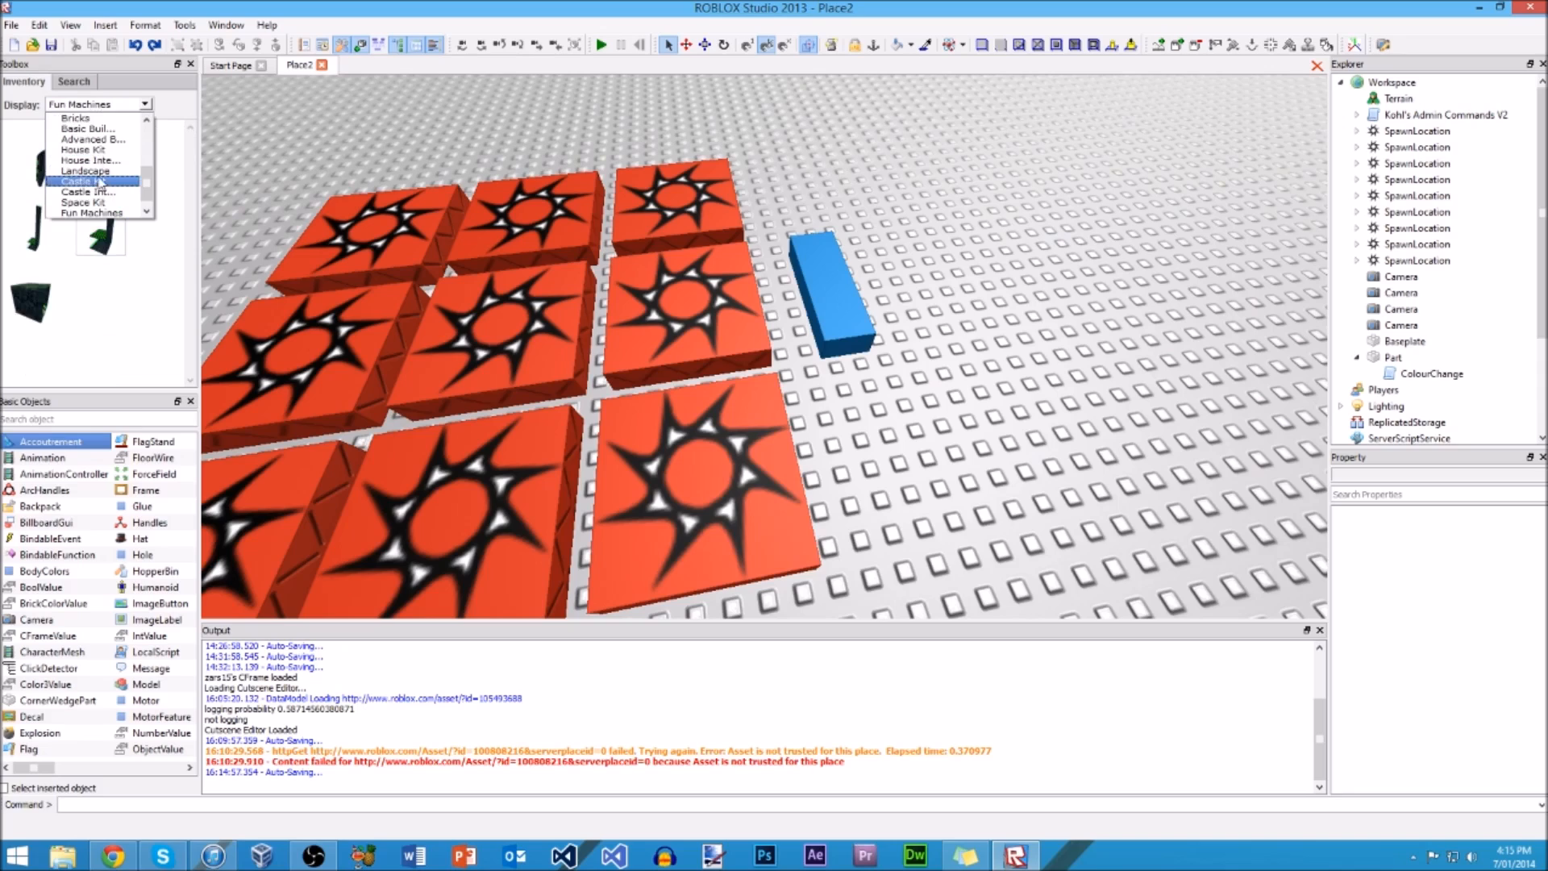
click(101, 182)
click(113, 104)
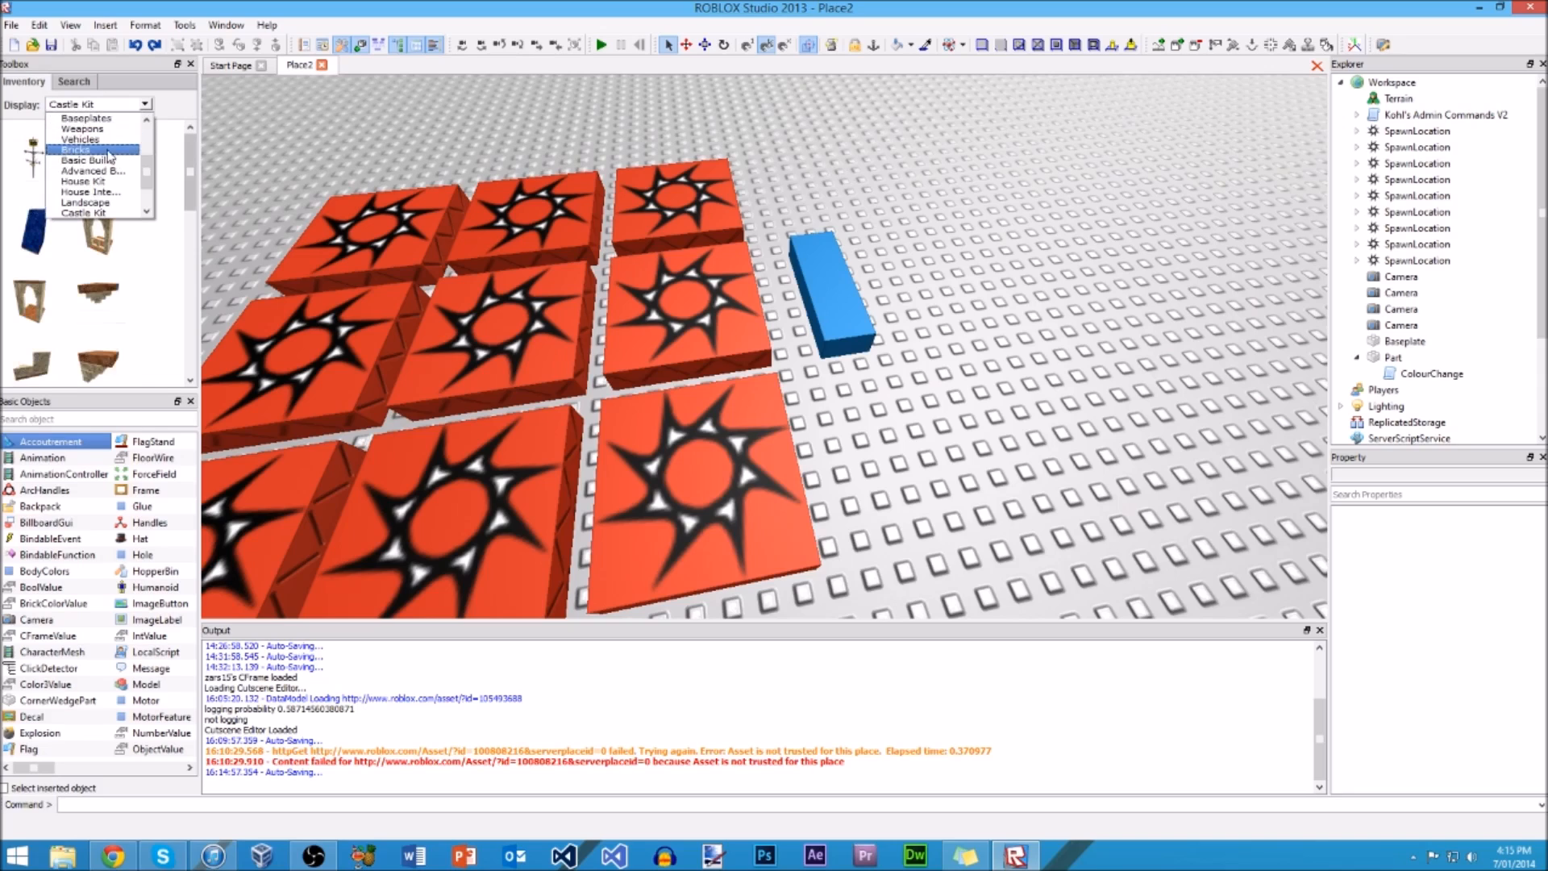
click(109, 150)
mouse_move(192, 178)
mouse_down()
mouse_move(188, 324)
mouse_move(190, 162)
mouse_up()
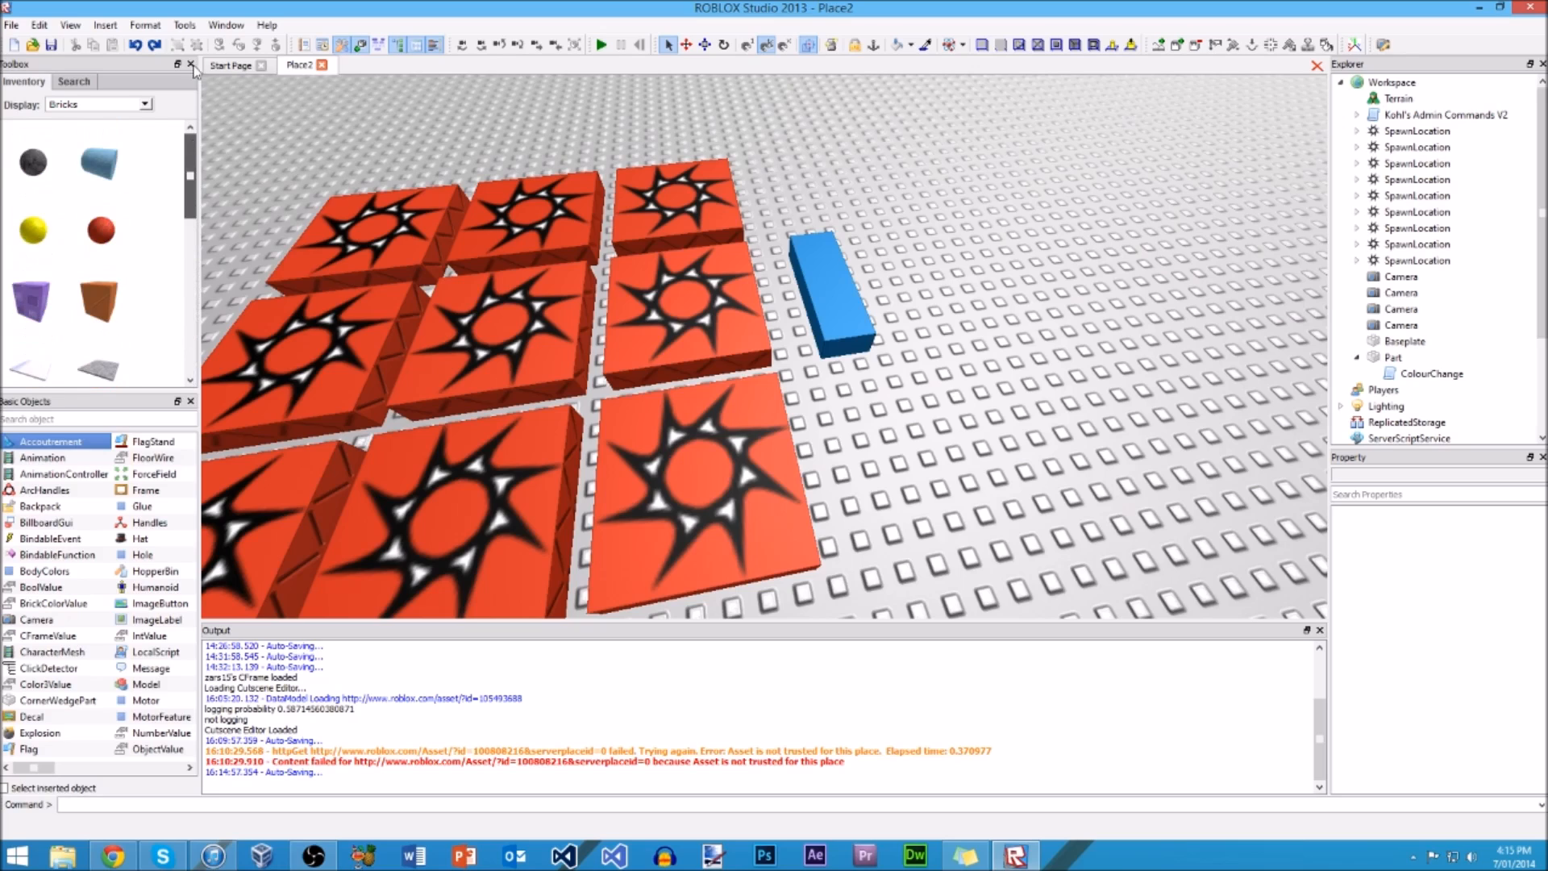
Step: Show My Models and My Decals in the Toolbox inventory
click(87, 111)
click(141, 161)
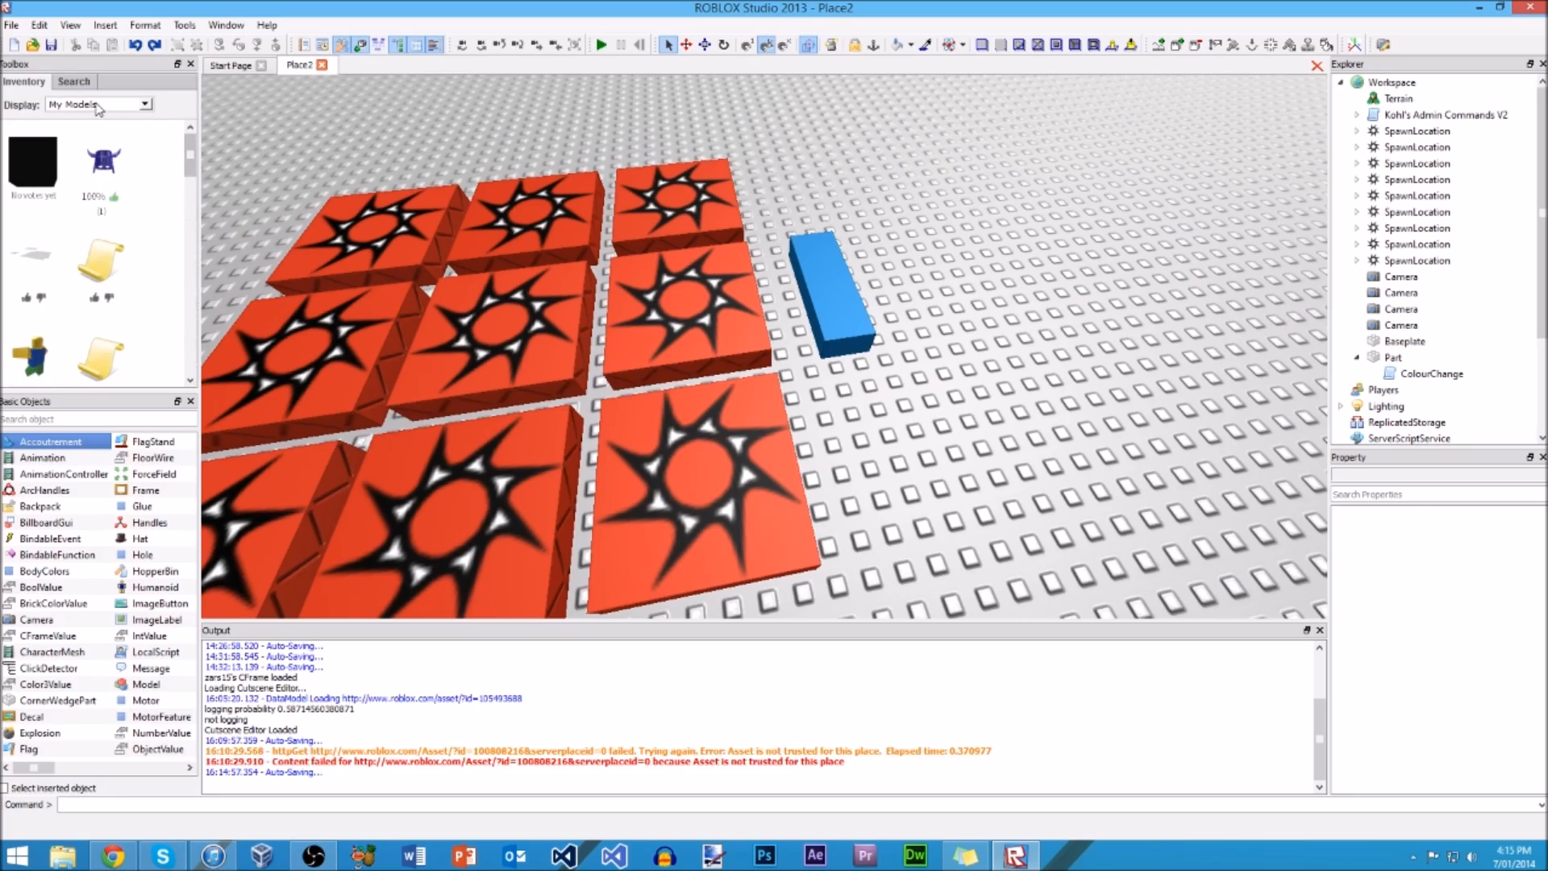
click(98, 108)
click(124, 150)
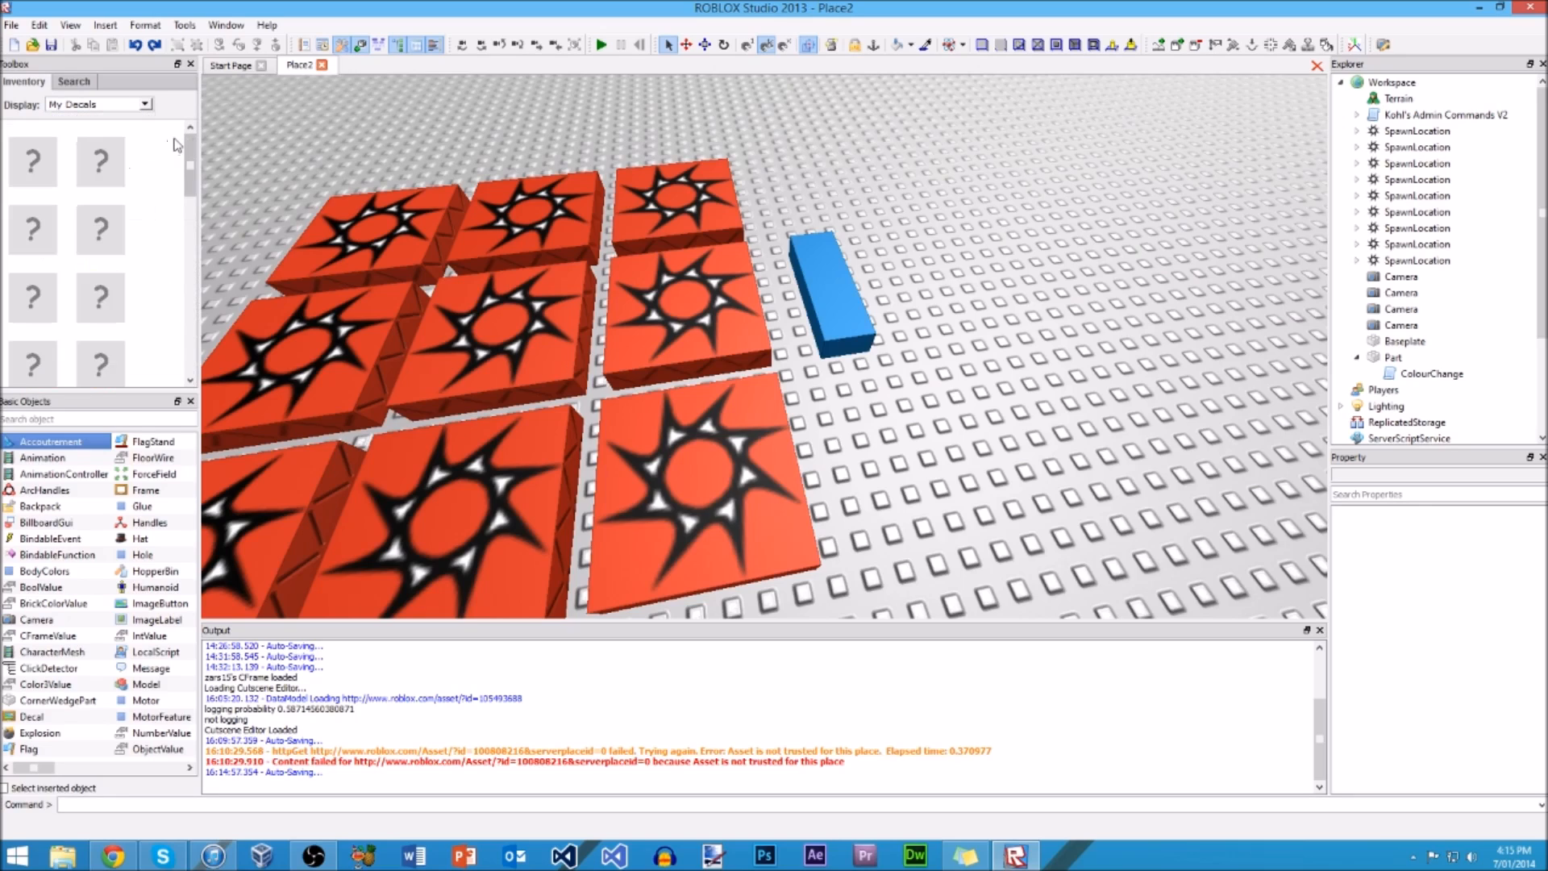
mouse_move(194, 137)
mouse_down()
mouse_move(192, 280)
mouse_move(190, 136)
mouse_up()
Step: Show the recent models and recent decals in the Toolbox, and return the display to Recent models
click(87, 108)
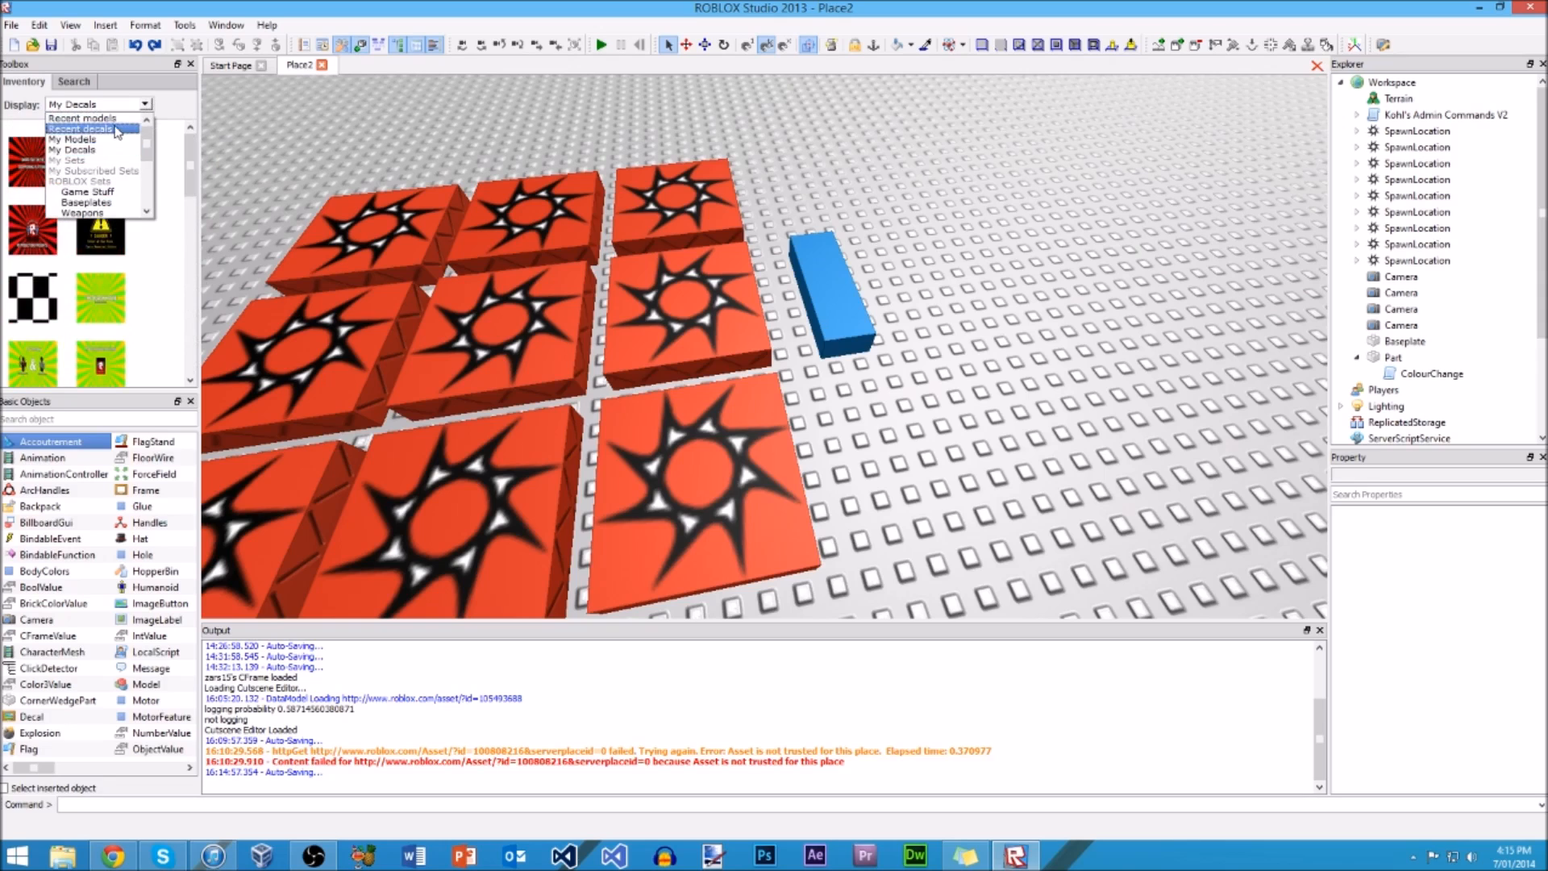
click(110, 118)
click(111, 106)
click(117, 128)
click(131, 105)
click(128, 118)
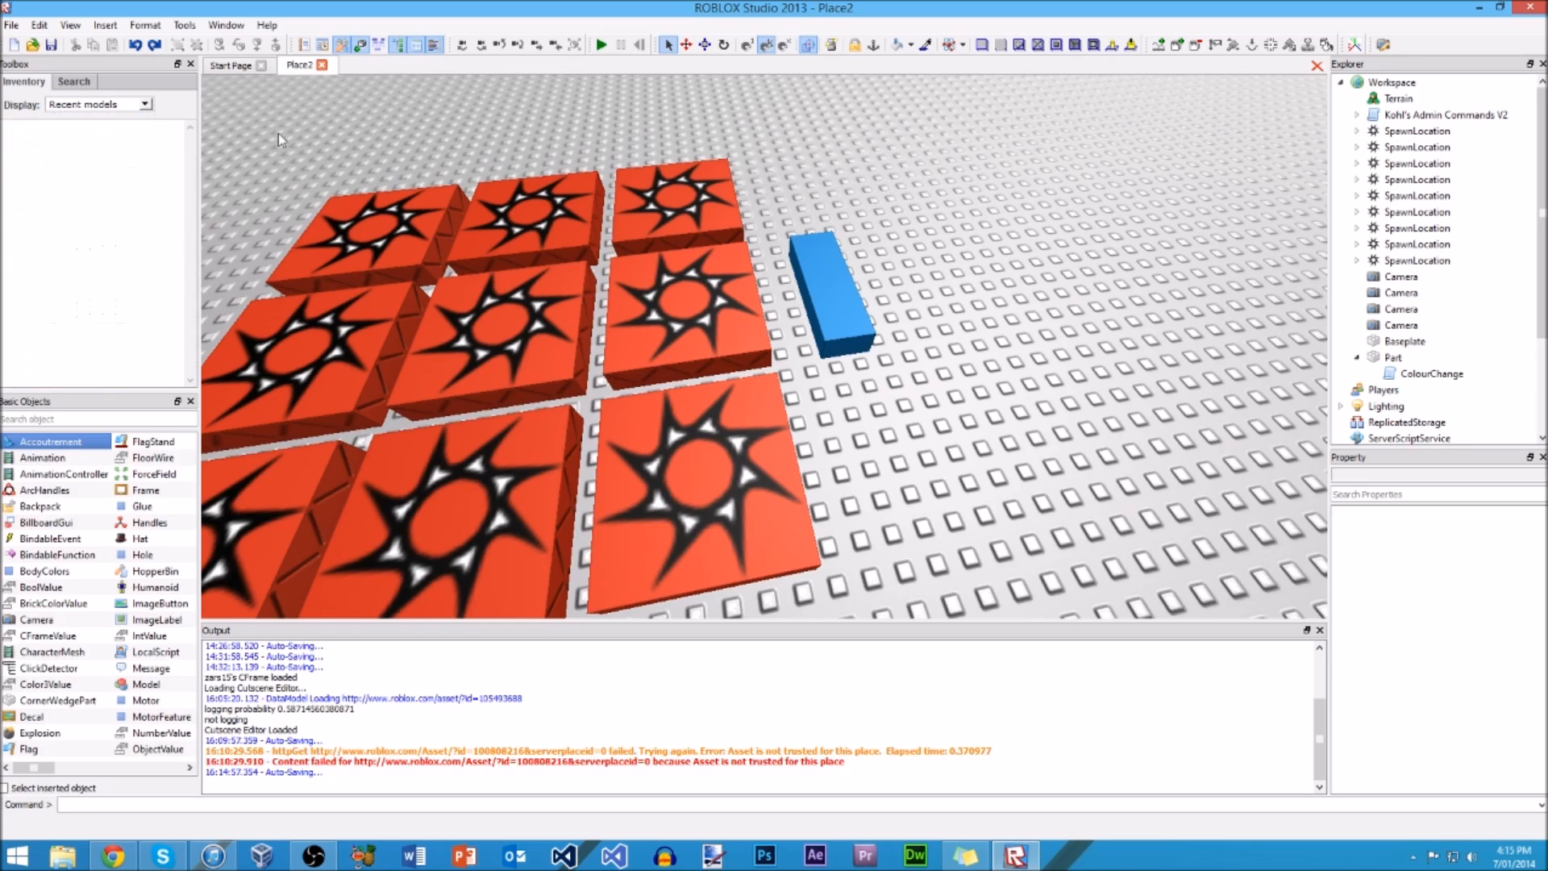
scroll(1078, 387, down, 8)
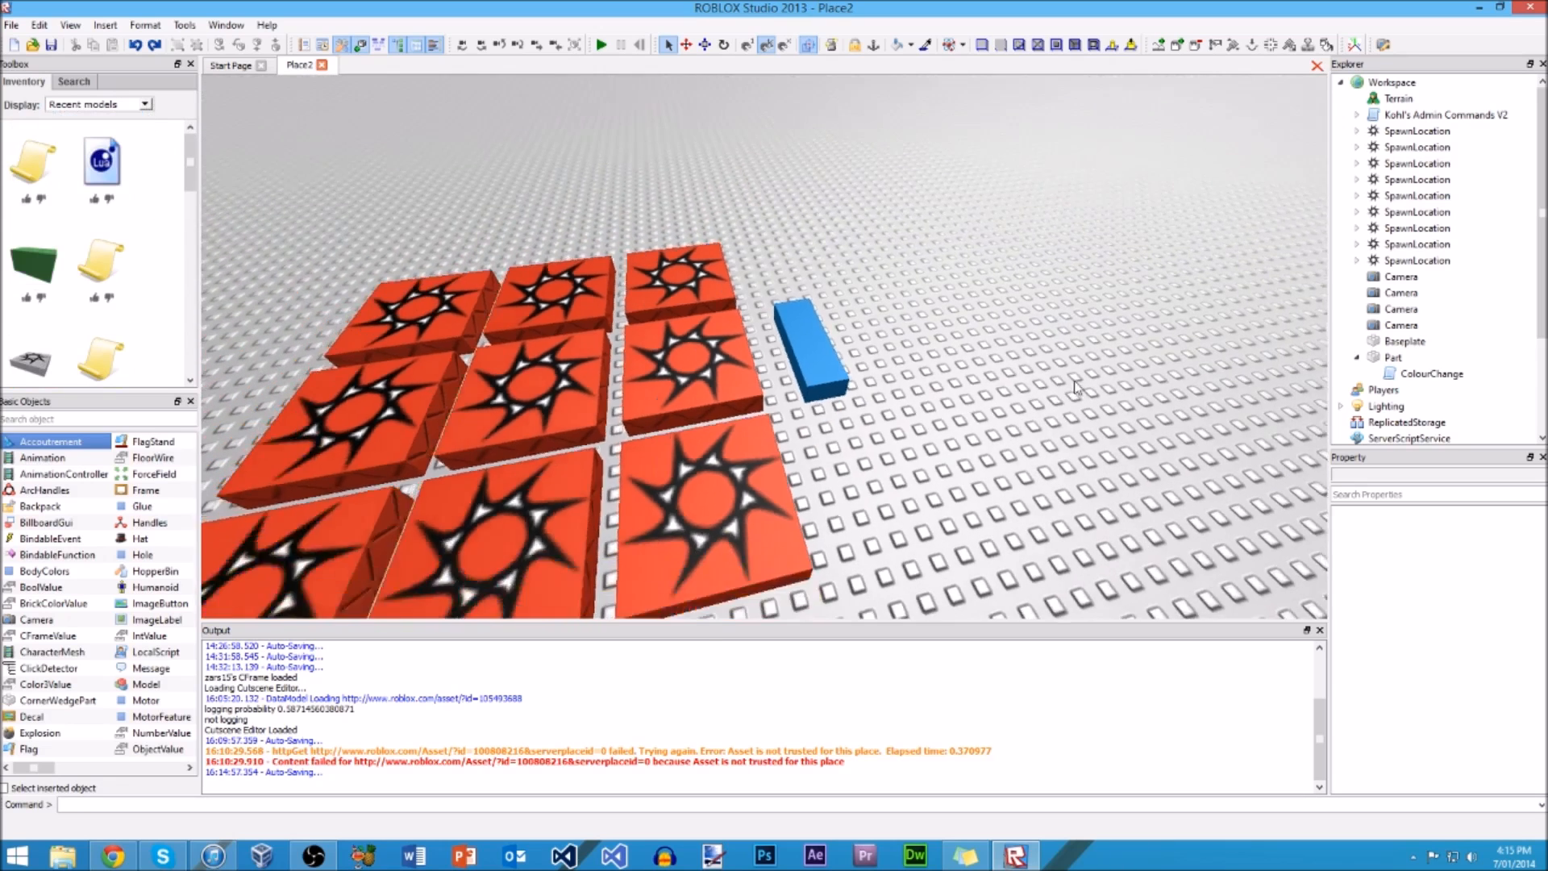
right_drag(1081, 388, 1077, 378)
key(w)
key(s)
key(w)
scroll(1076, 382, down, 5)
key(w)
key(w)
key(s)
right_drag(907, 242, 908, 242)
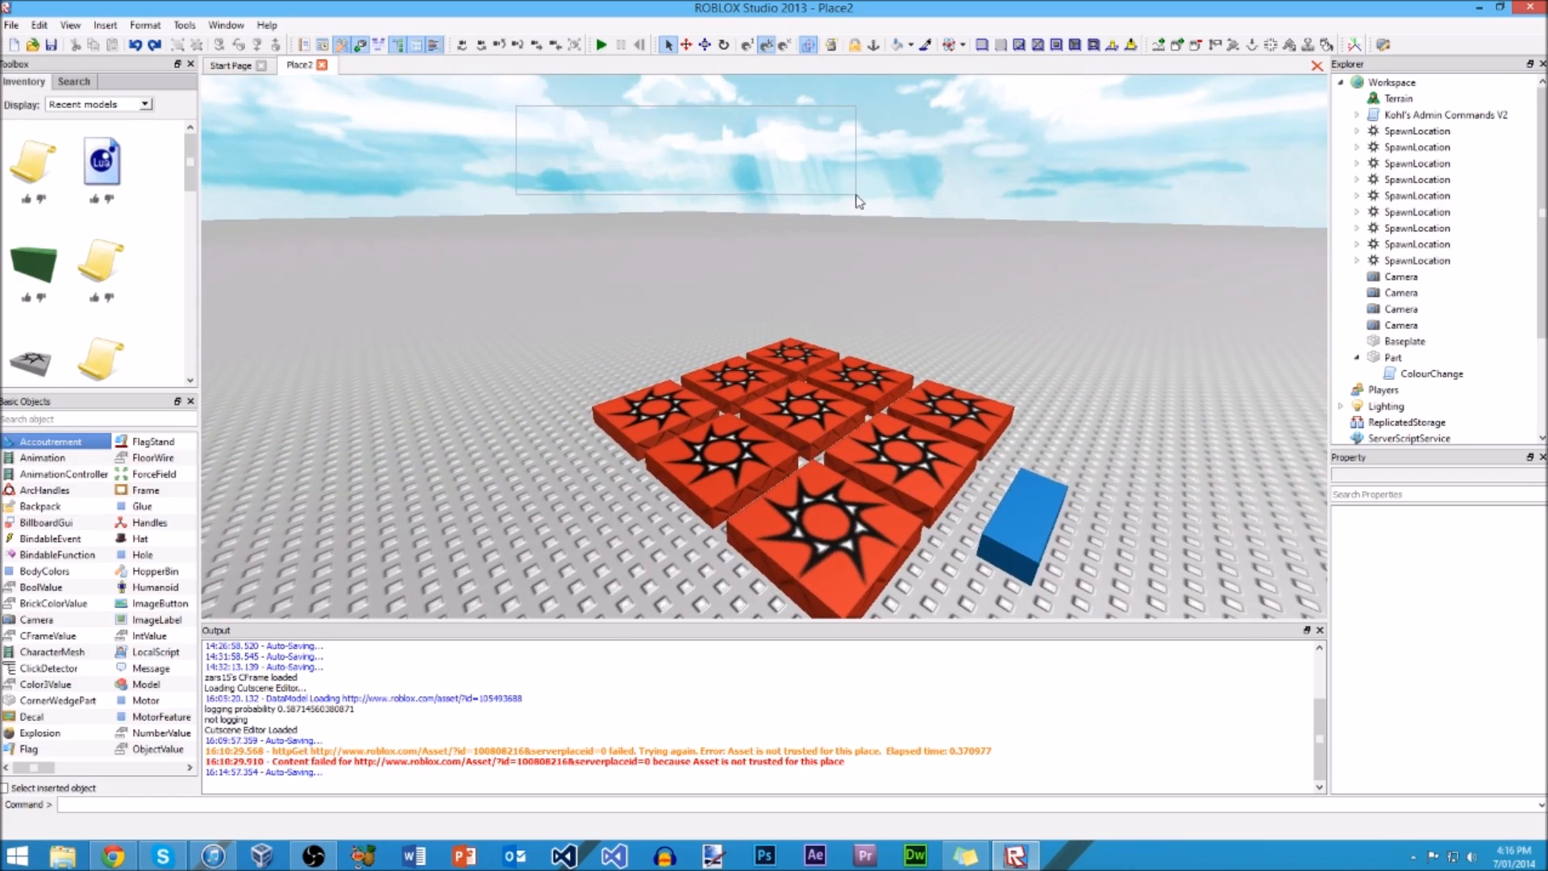
right_drag(908, 206, 942, 238)
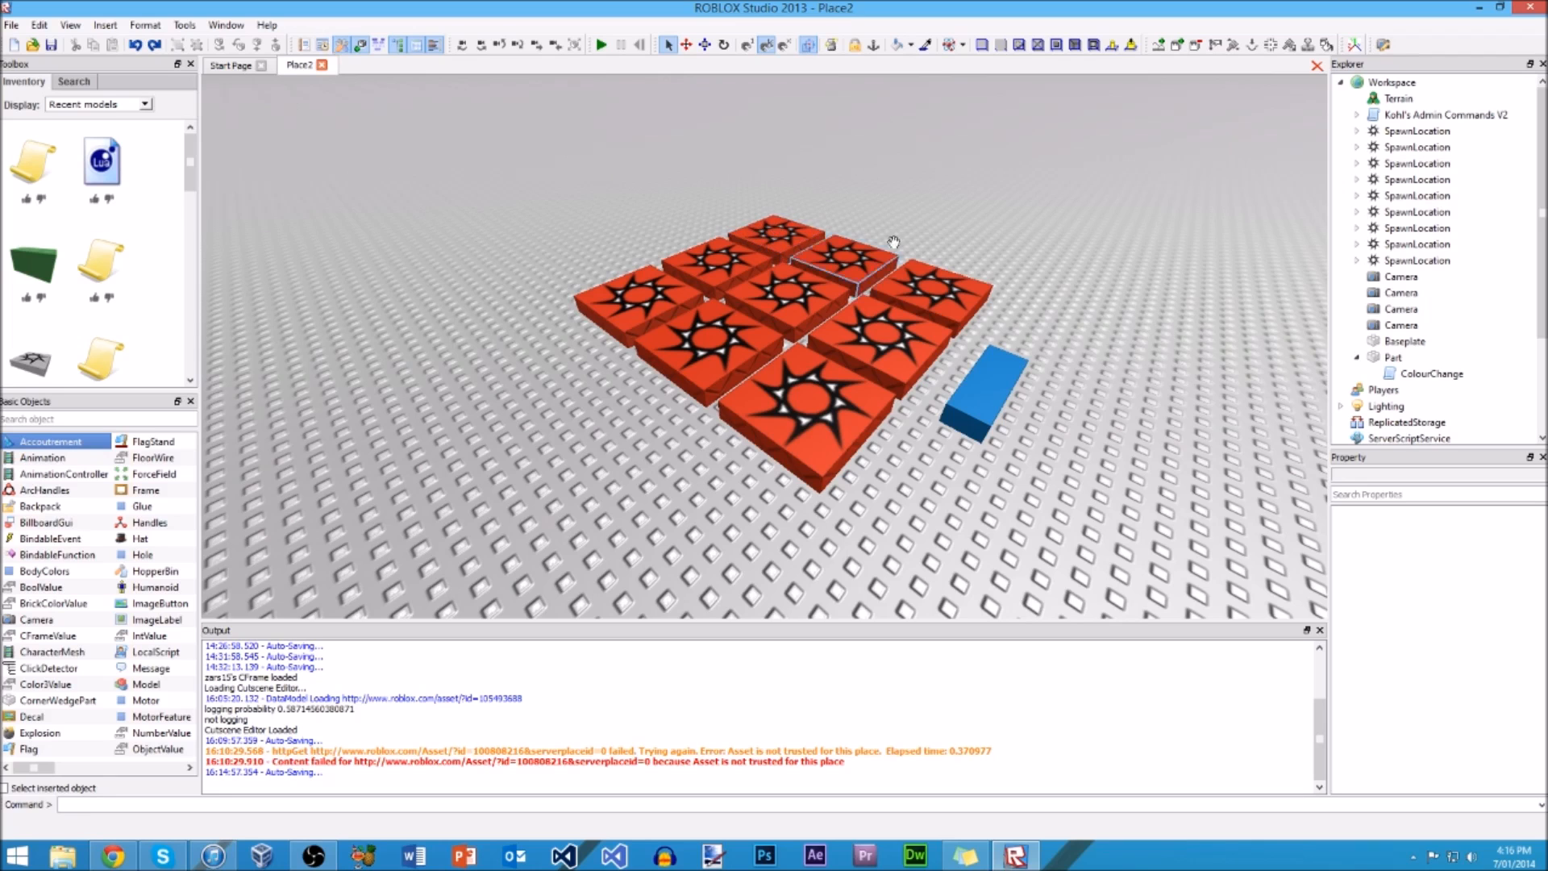
right_drag(601, 169, 592, 168)
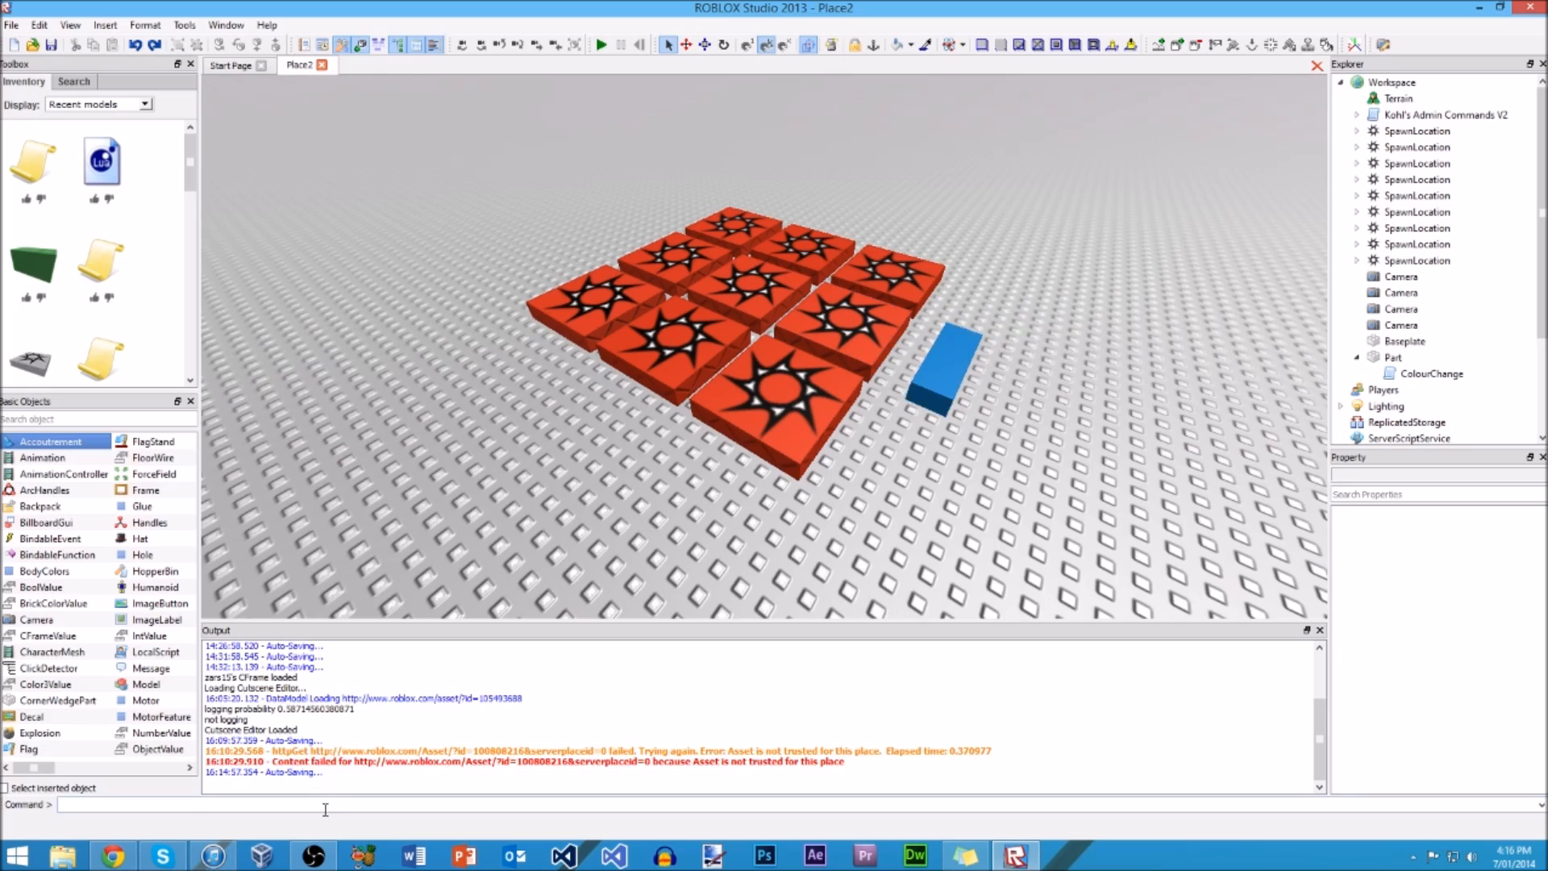
click(315, 855)
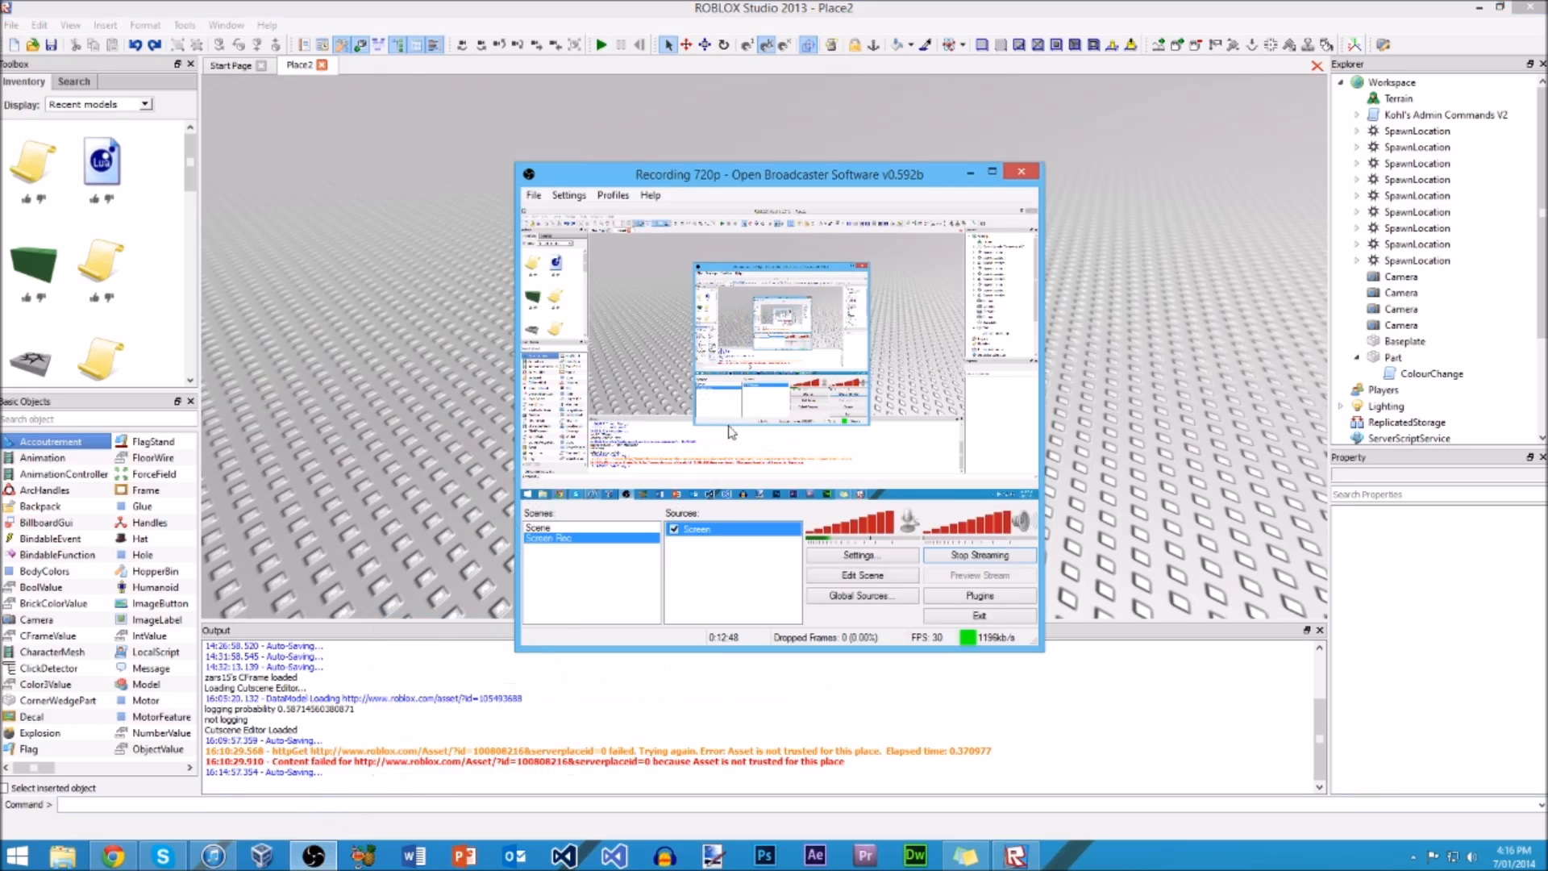